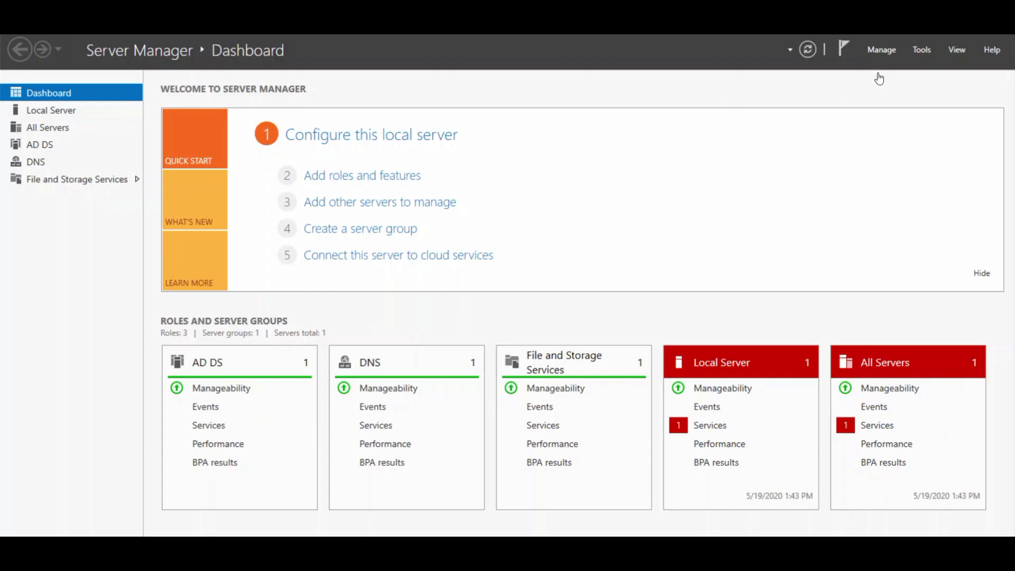
Install the DHCP Server role and its required management features on this server.
click(883, 48)
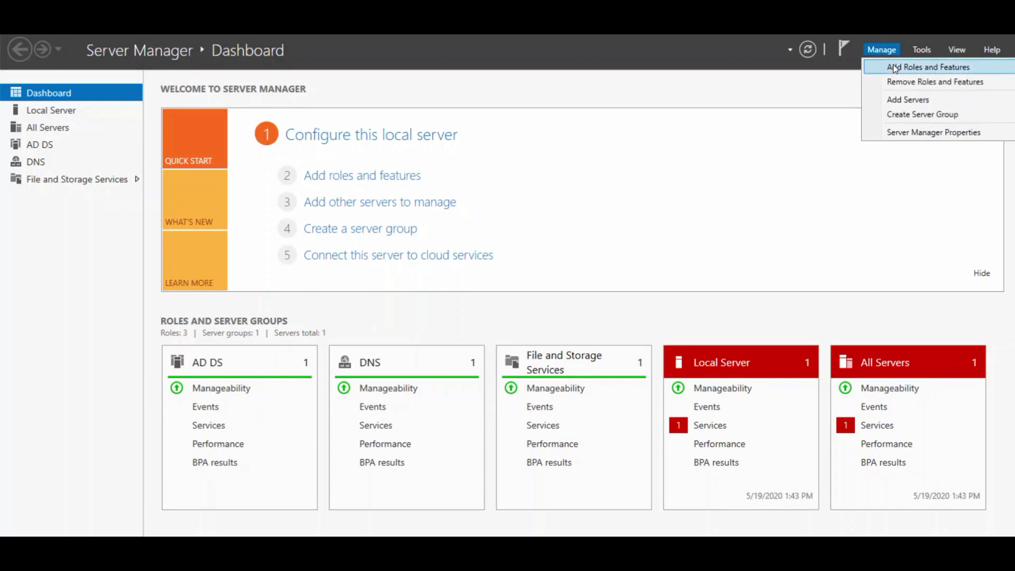
click(893, 66)
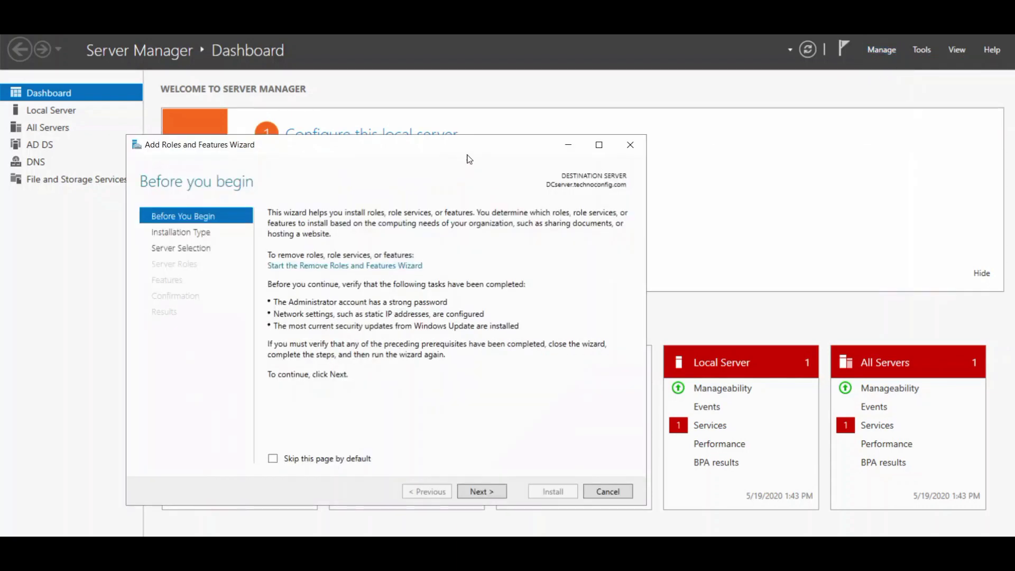
drag(469, 159, 673, 105)
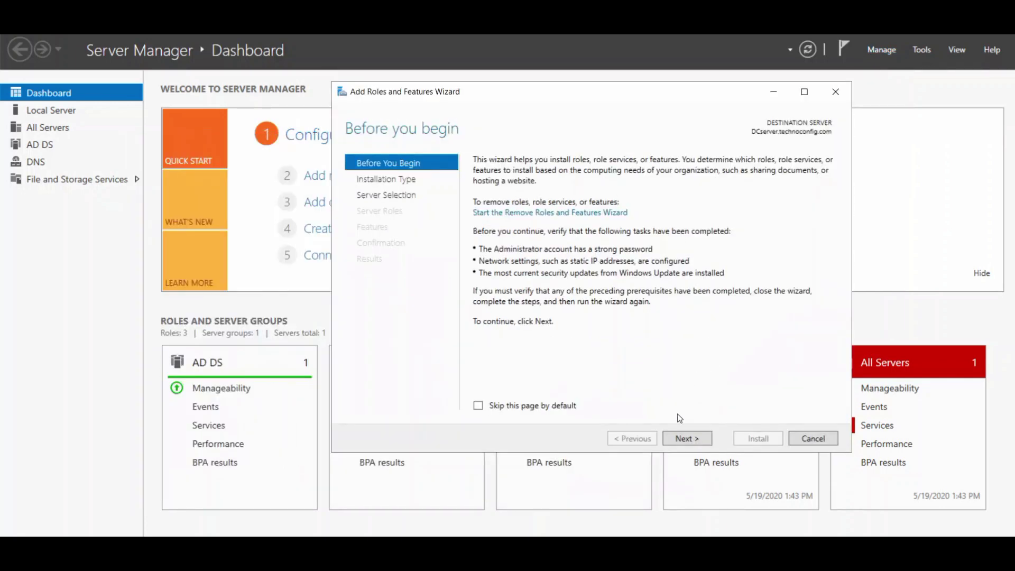
click(687, 437)
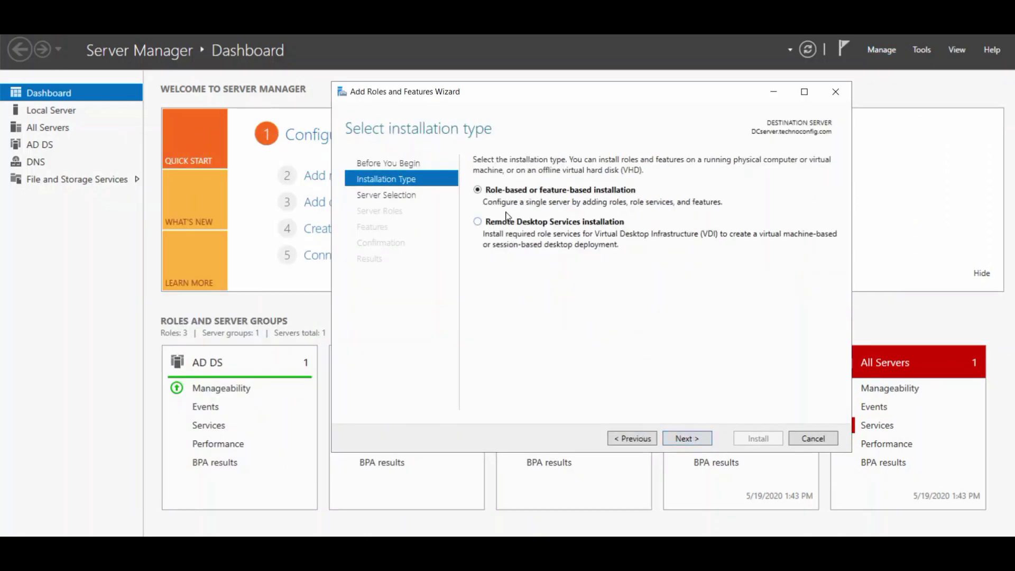
click(686, 438)
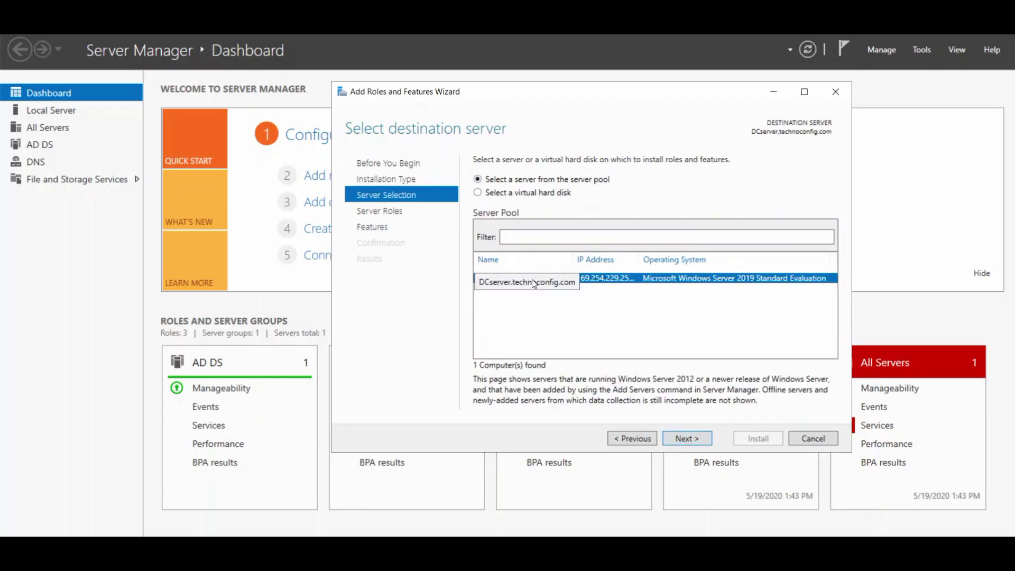
click(679, 441)
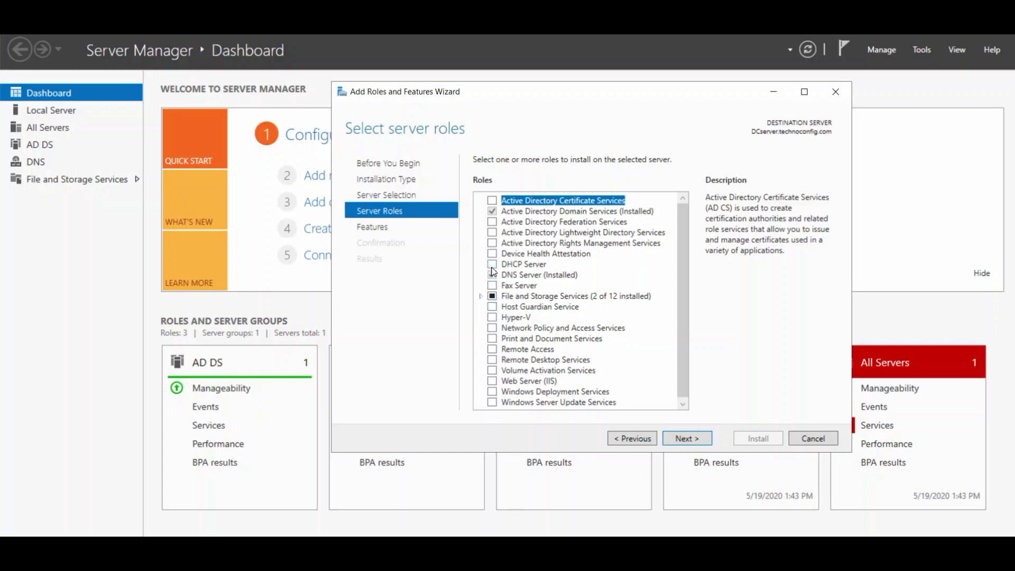
click(493, 265)
click(631, 380)
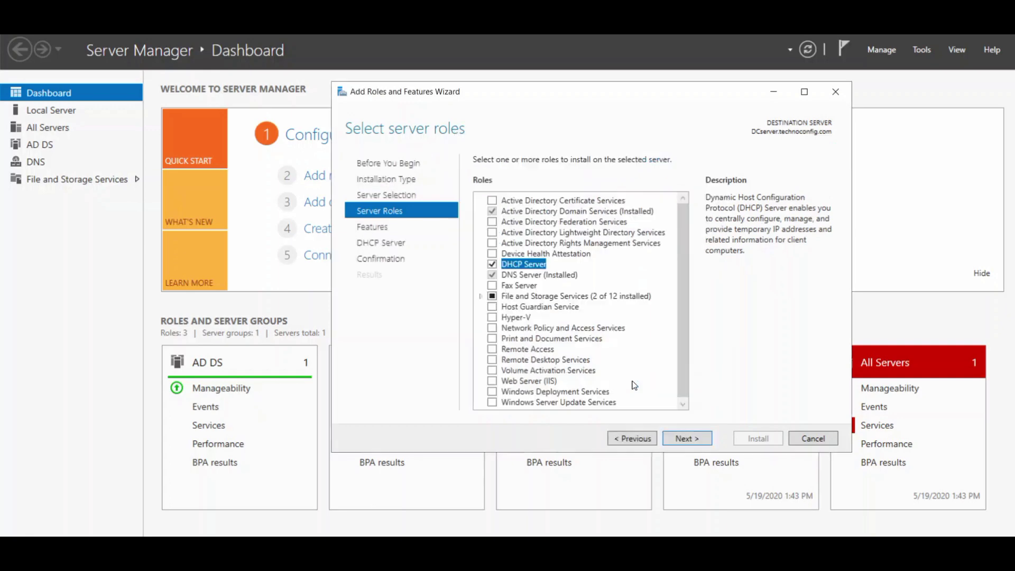
click(688, 439)
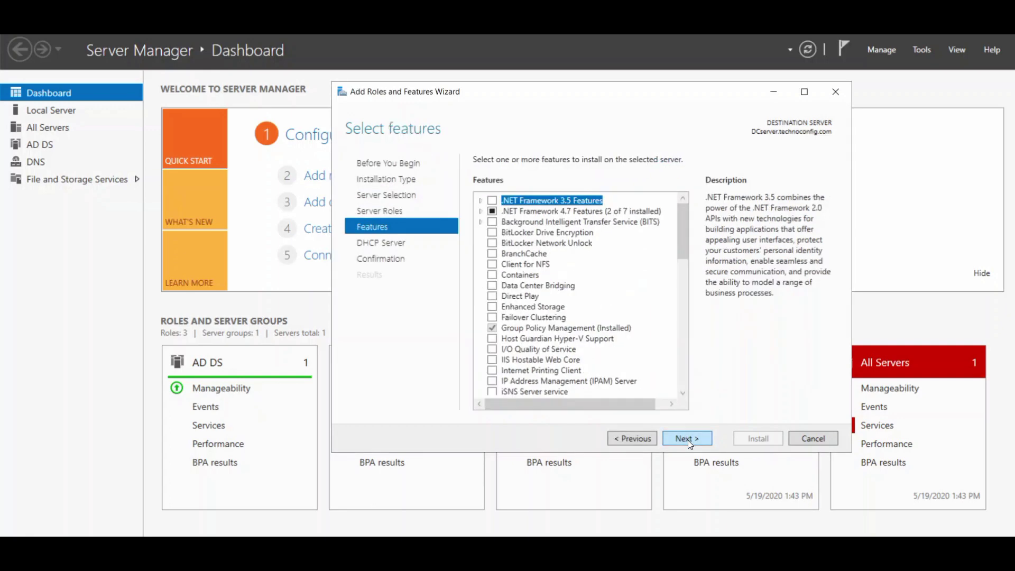
click(687, 438)
click(687, 439)
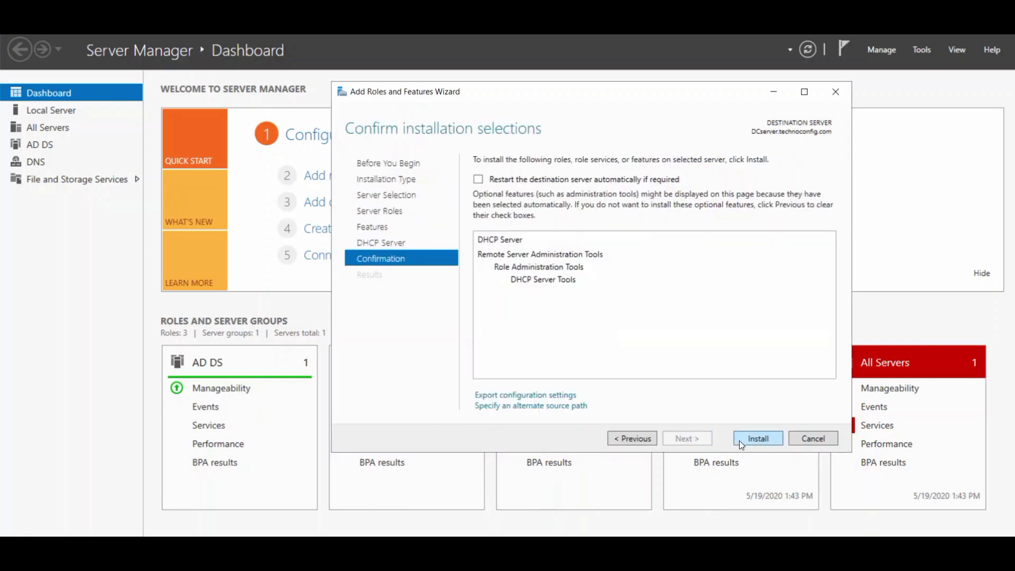
click(758, 439)
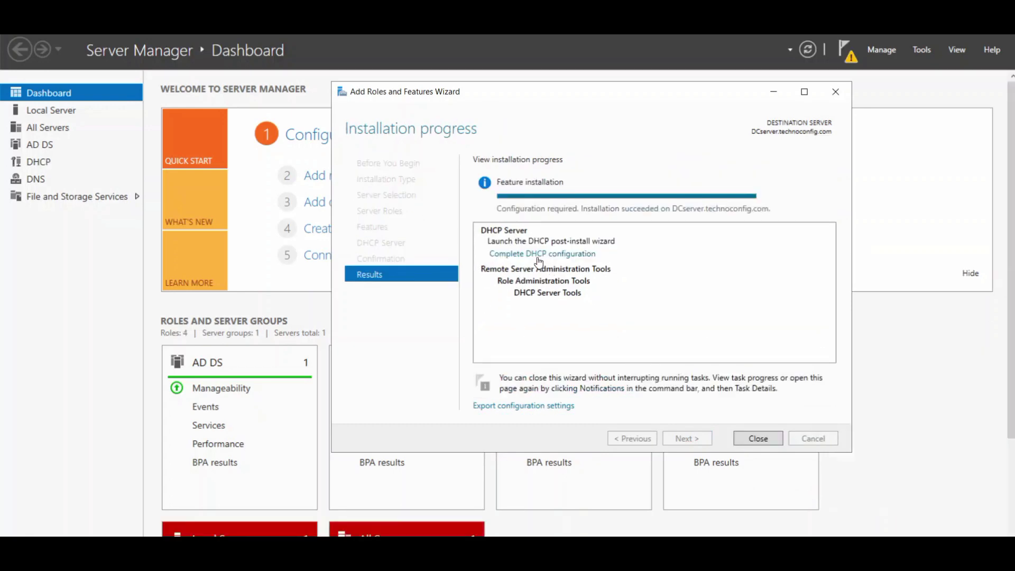
Commit the DHCP post-install configuration to create security groups and authorize the server, then close both wizards.
click(537, 257)
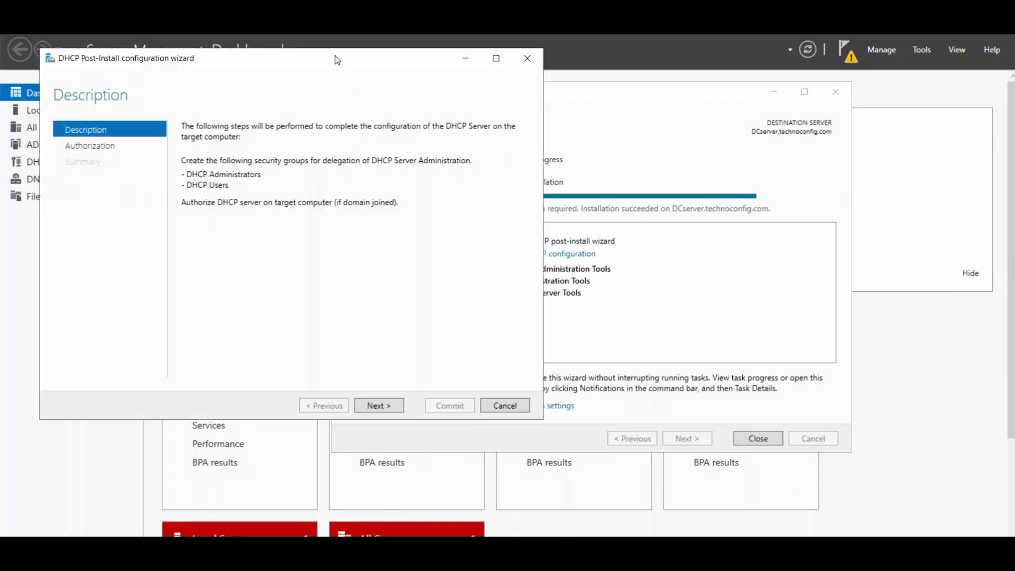
drag(335, 59, 630, 83)
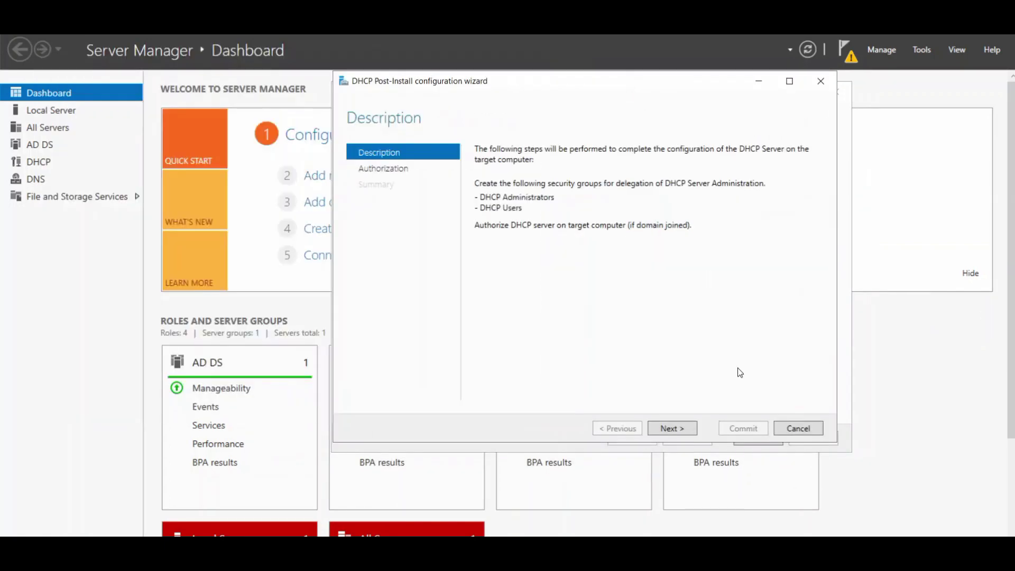
click(682, 428)
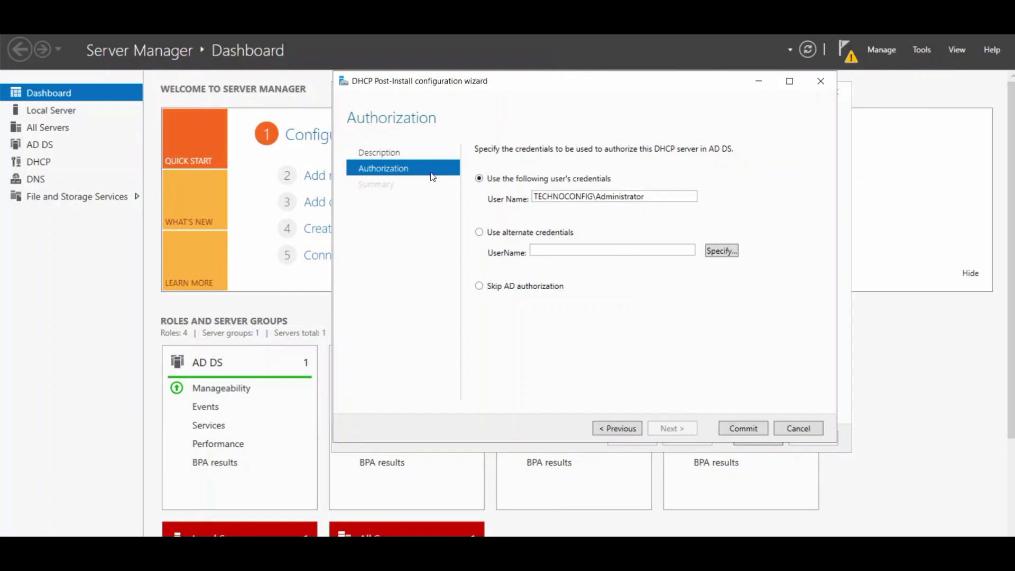
click(737, 430)
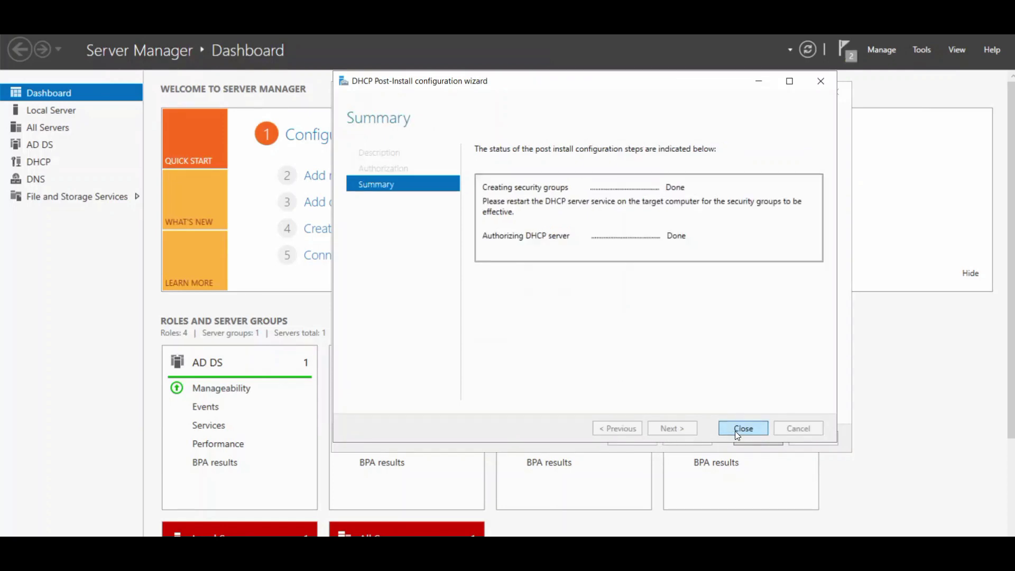
click(739, 430)
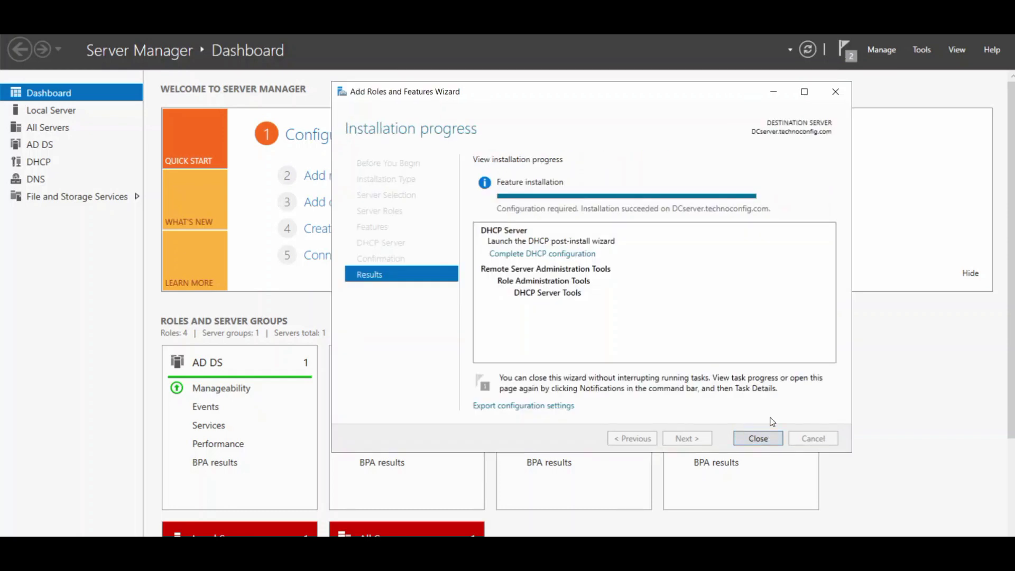
click(751, 441)
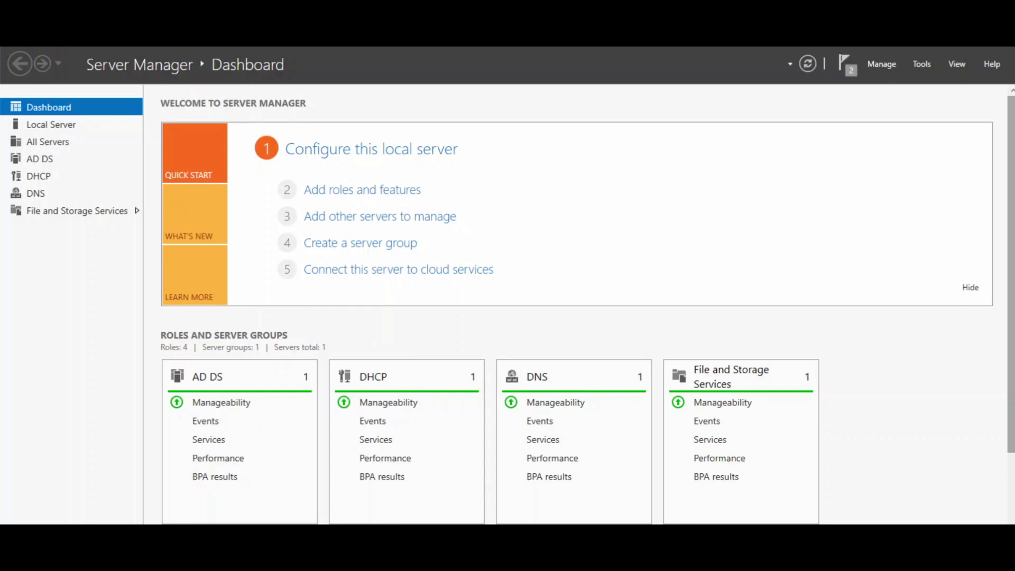
Open an enlarged DHCP console and expand dcserver.technoconfig.com down to its IPv4 node.
click(929, 65)
click(841, 212)
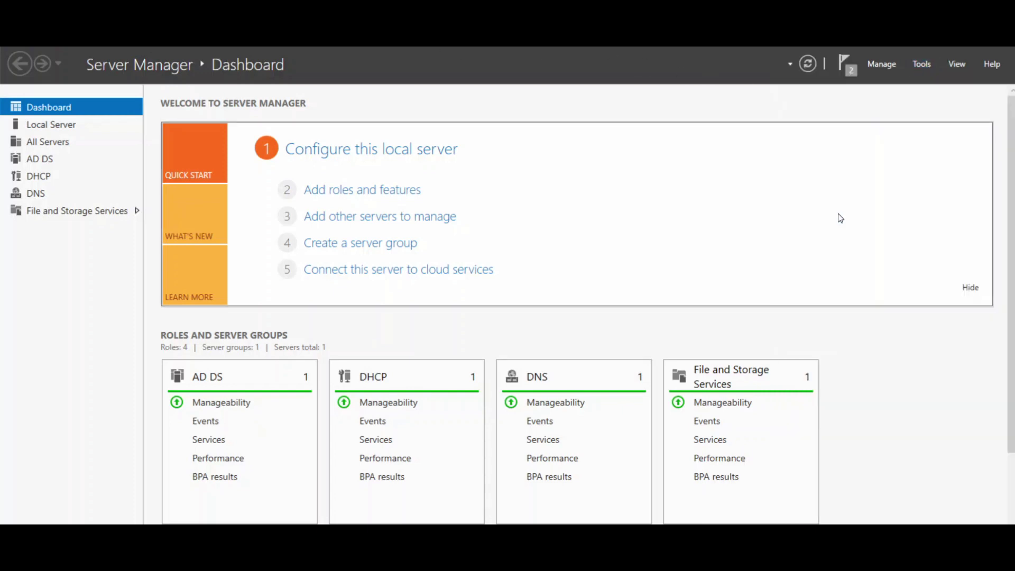
drag(320, 84, 525, 98)
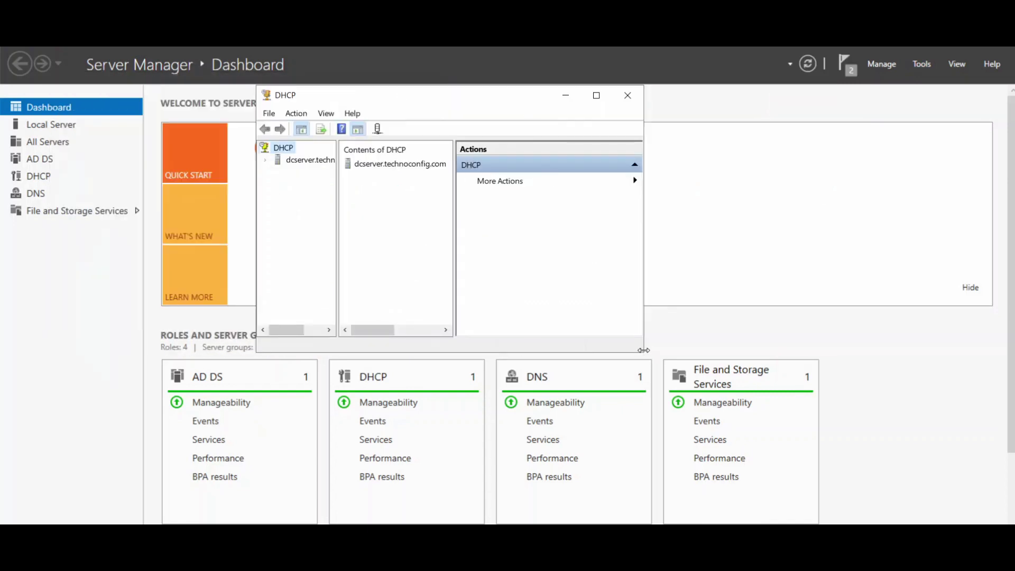
drag(644, 352, 977, 509)
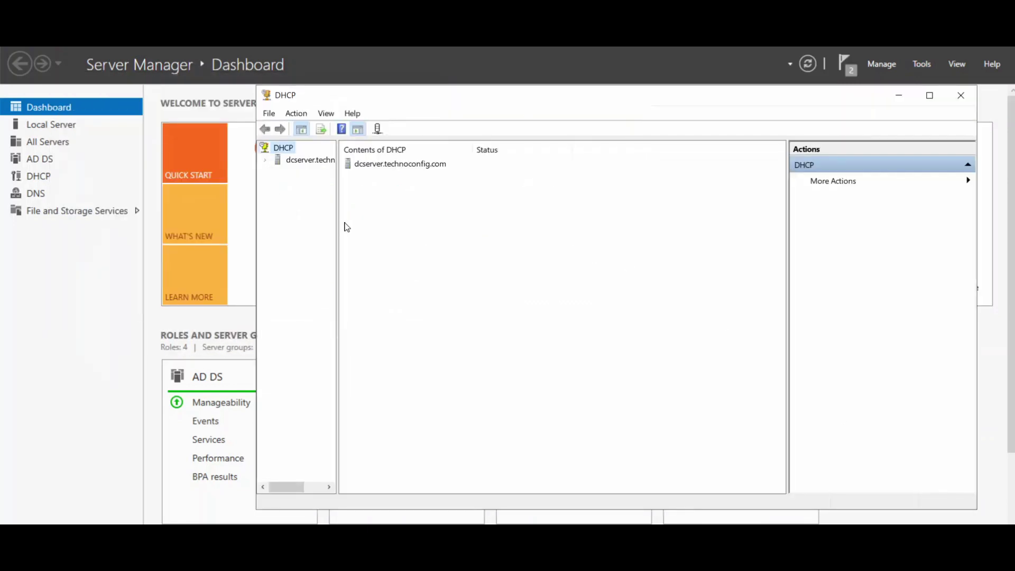
drag(336, 222, 400, 222)
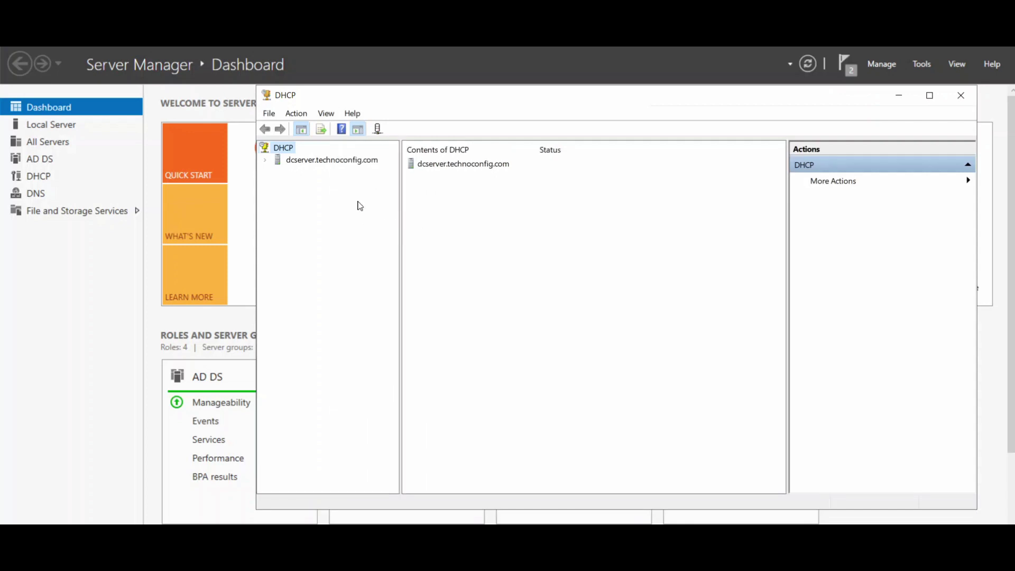
click(314, 161)
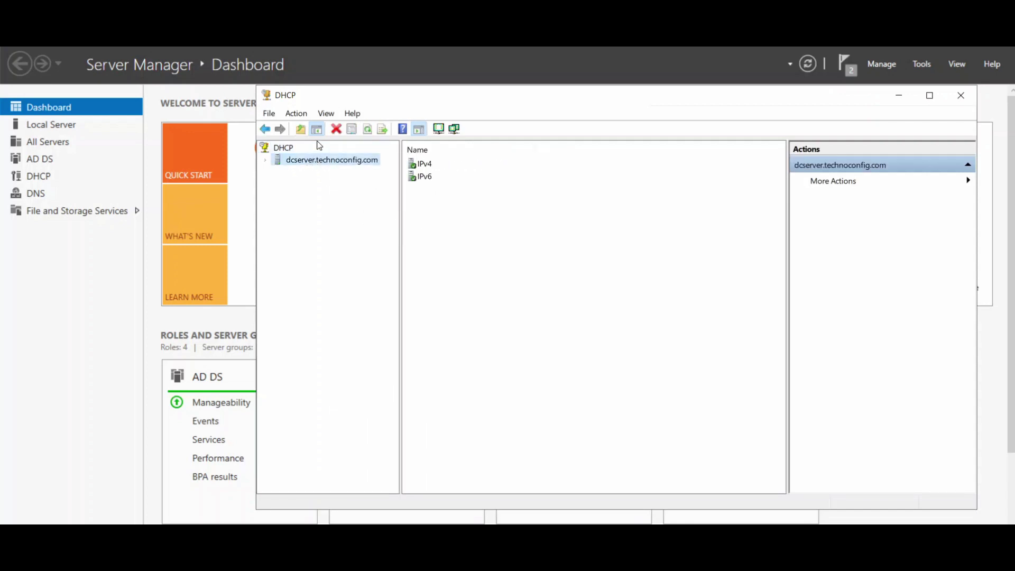
double_click(316, 164)
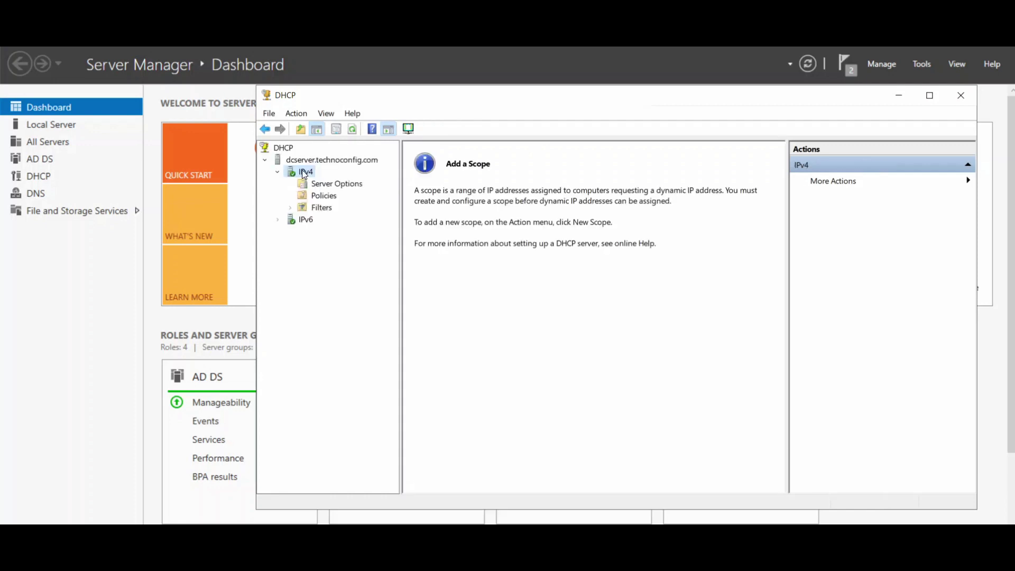
right_click(306, 174)
Start a new IPv4 scope named Emergency Room with description Toronto.
click(346, 199)
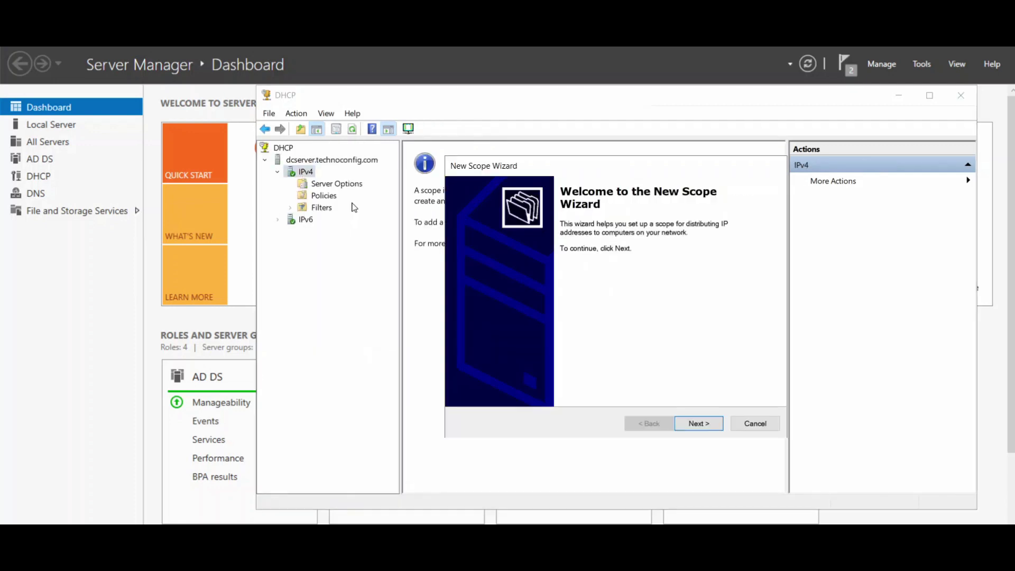
drag(486, 156, 426, 145)
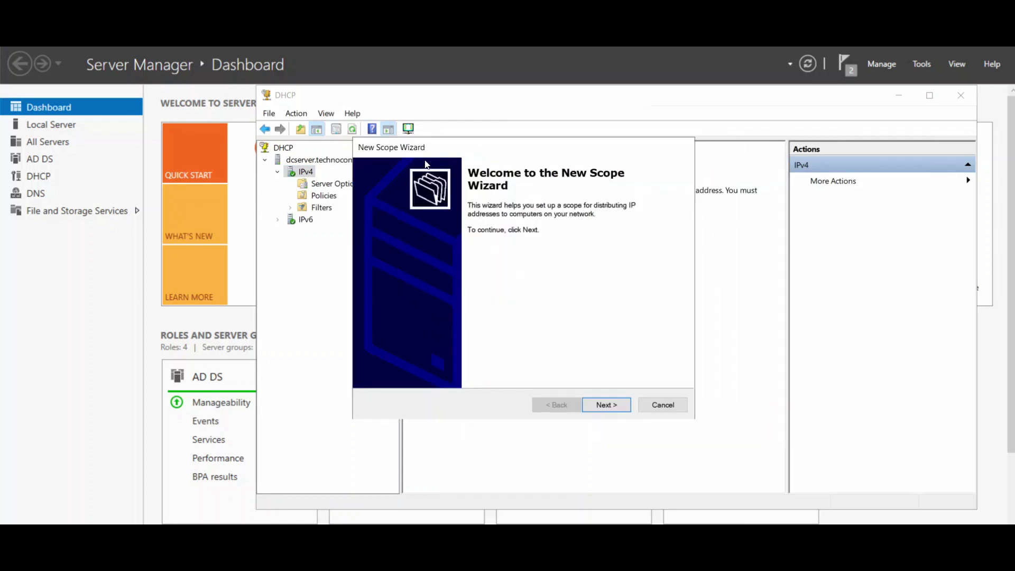
click(611, 403)
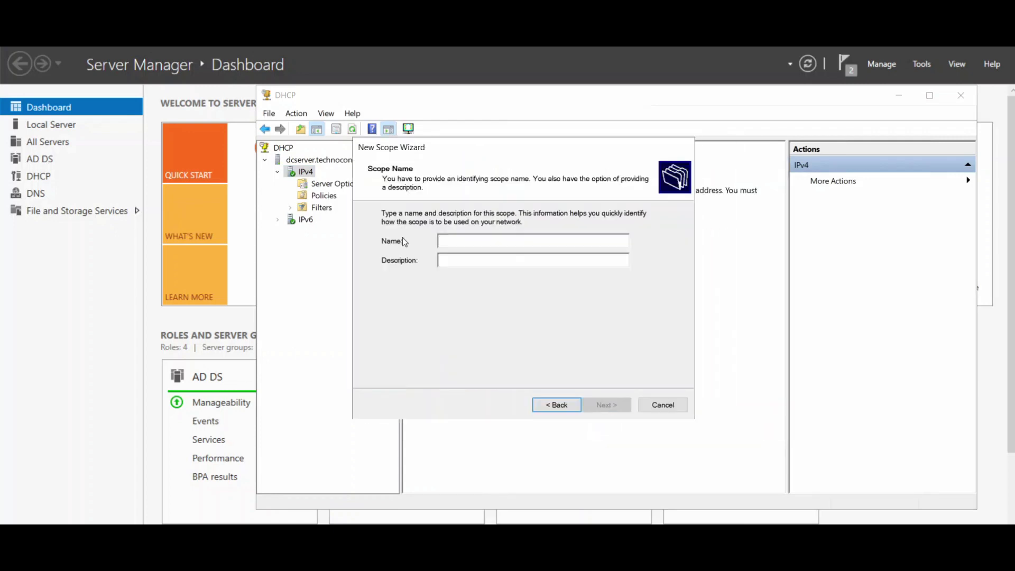
text(E)
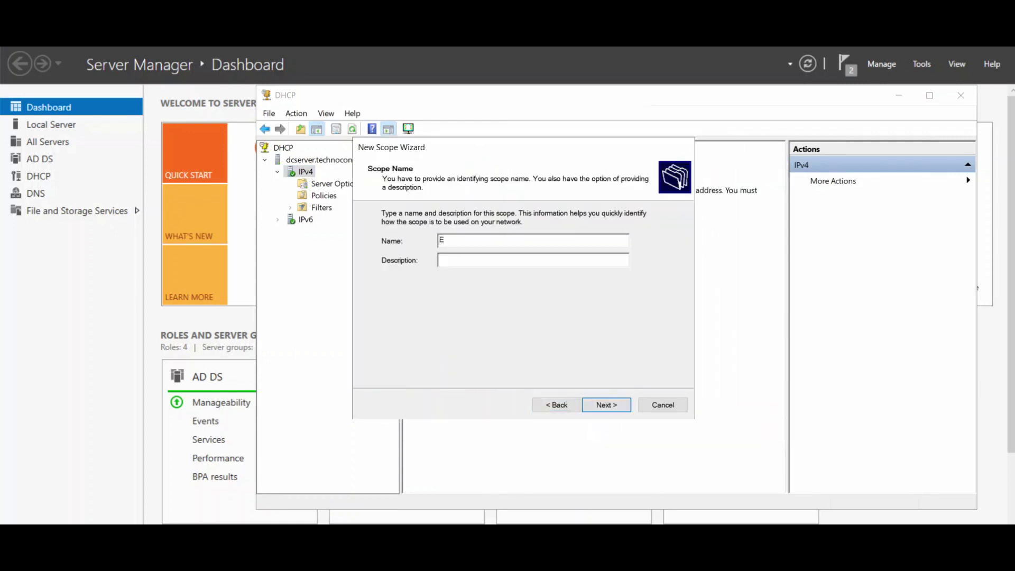
text(me)
text(rgency )
text(R)
text(oom)
text(Toront)
text(o)
Set the scope's address range from 192.168.1.200 to 192.168.1.254.
click(601, 411)
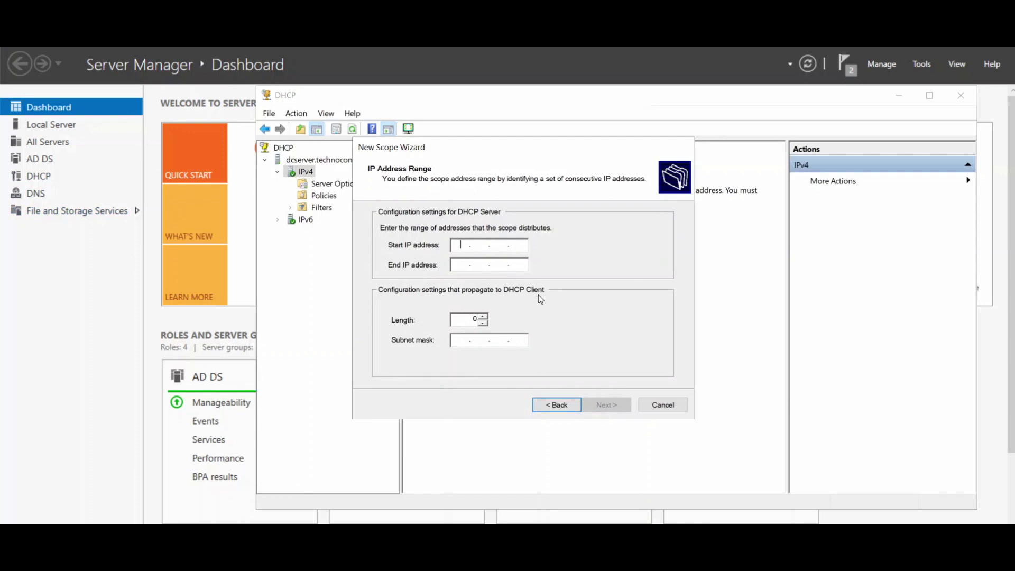
text(192 . 168 . 1 . 200)
click(469, 267)
text(192.168.)
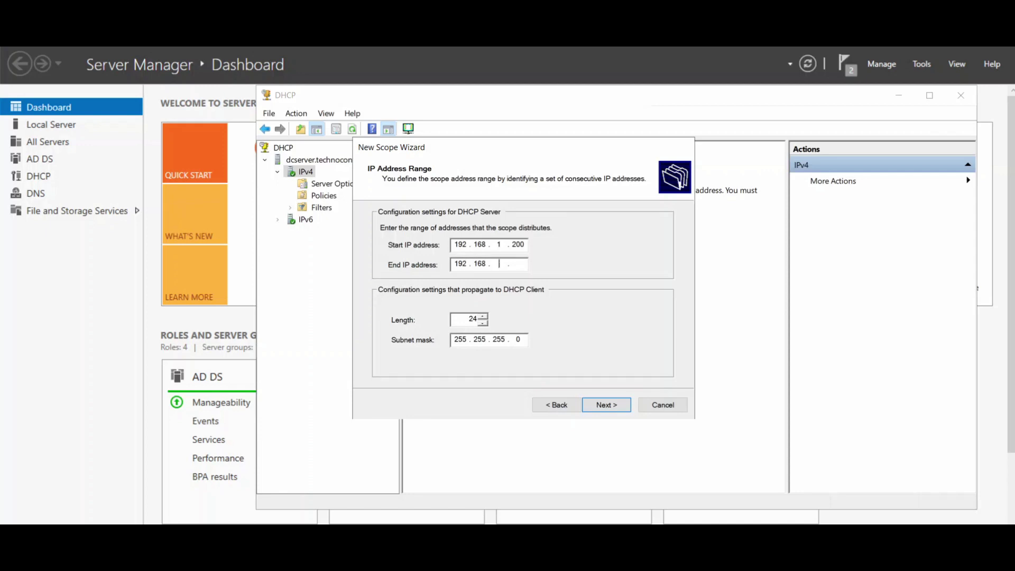
text(1.254)
Add the exclusion range 192.168.1.200–192.168.1.205, fixing the mistyped end address.
click(606, 405)
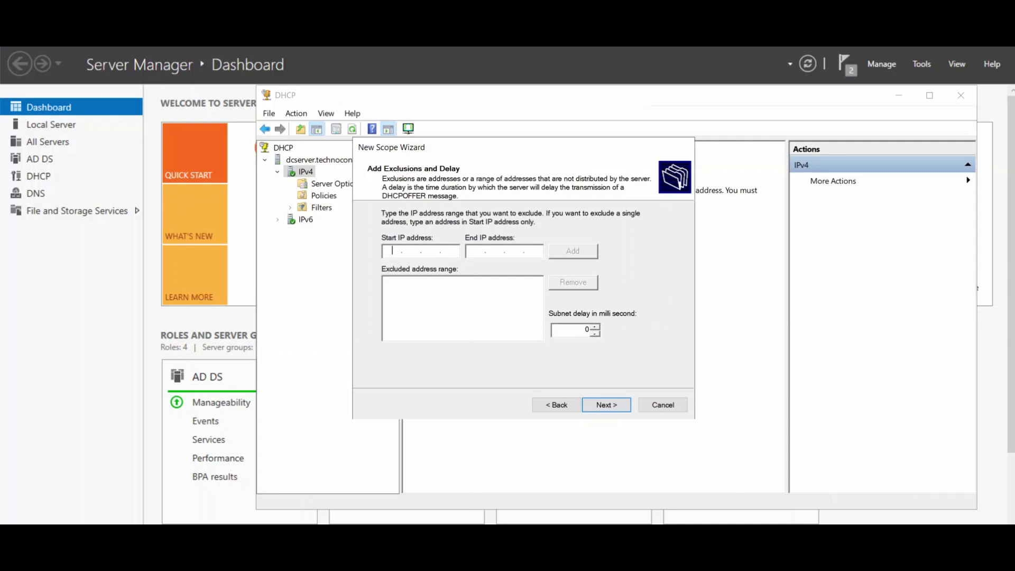
text(19)
text(2)
text(168)
text(1.)
text(200)
text(196)
key(Left)
key(shift+Left)
key(shift+Left)
key(BackSpace)
text(92 . 168 . 1 . 205)
click(567, 252)
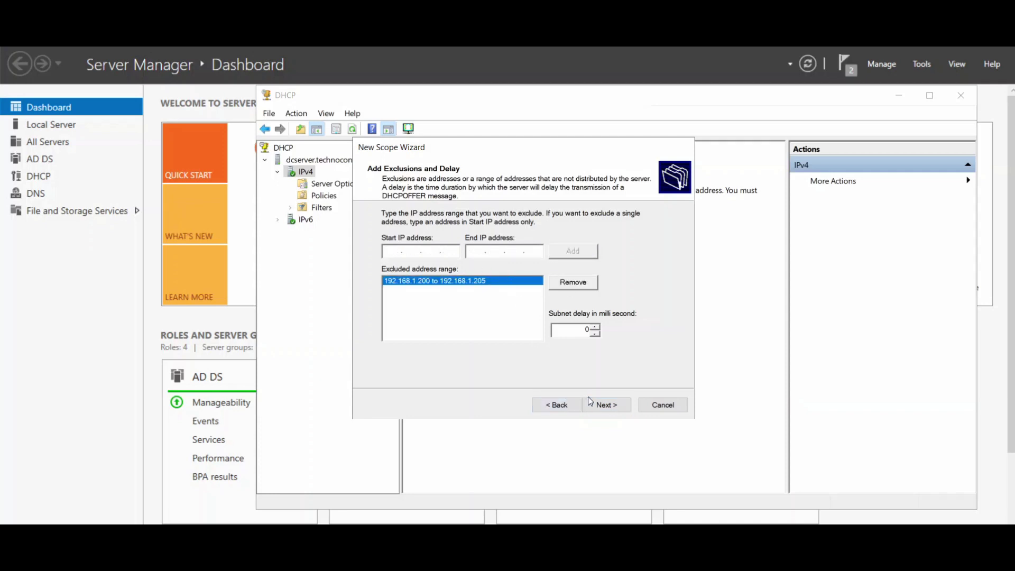
click(602, 405)
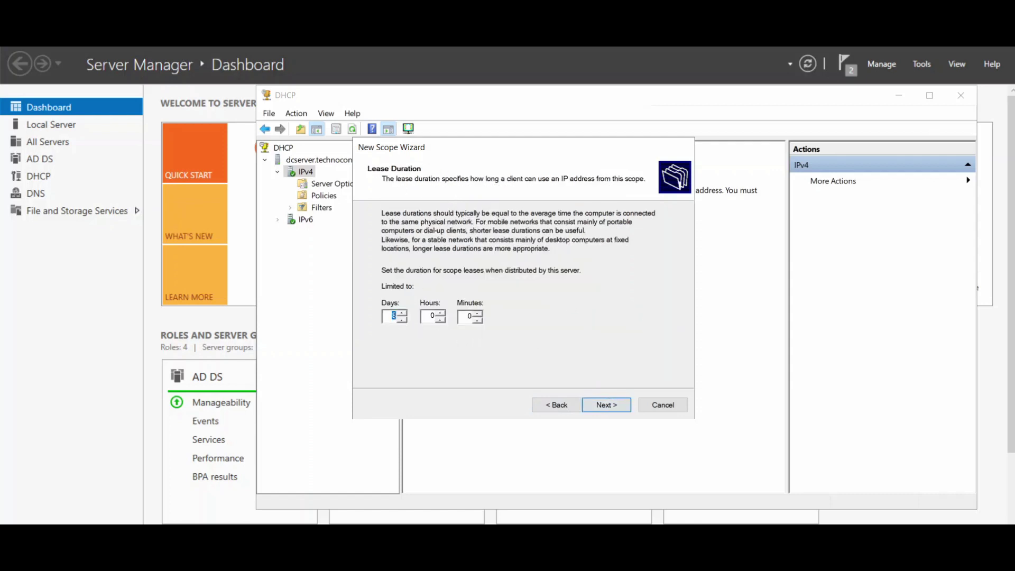
Set a 16-day lease and add 192.168.1.1 as the scope's default gateway.
text(16)
click(610, 412)
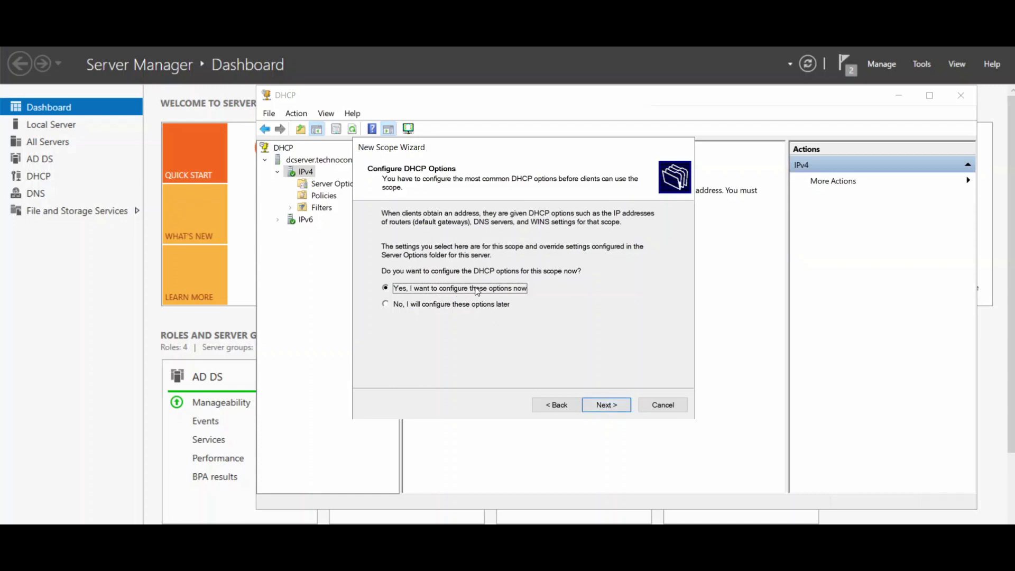
click(618, 410)
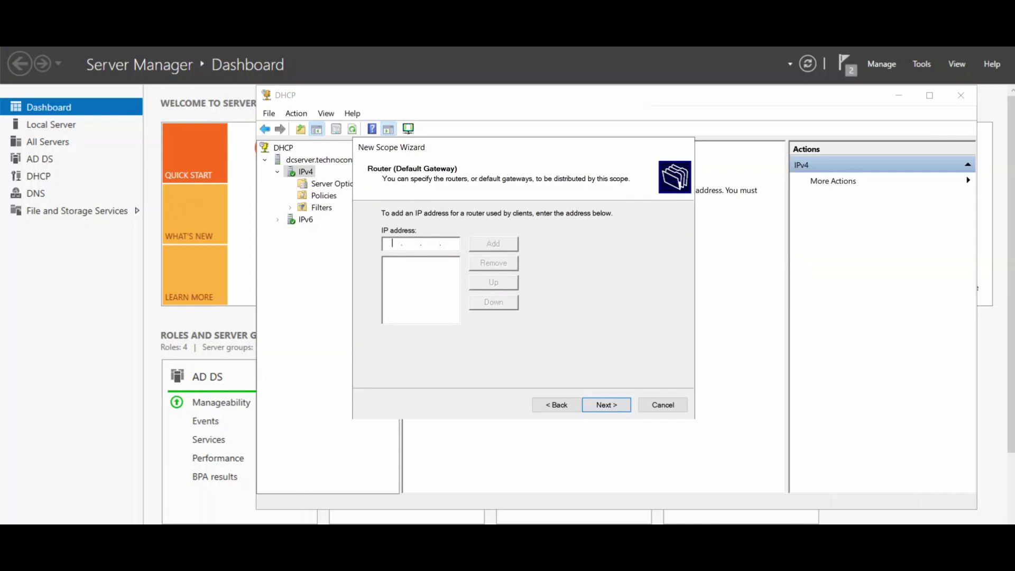
text(192.168.1.1)
click(477, 242)
click(606, 405)
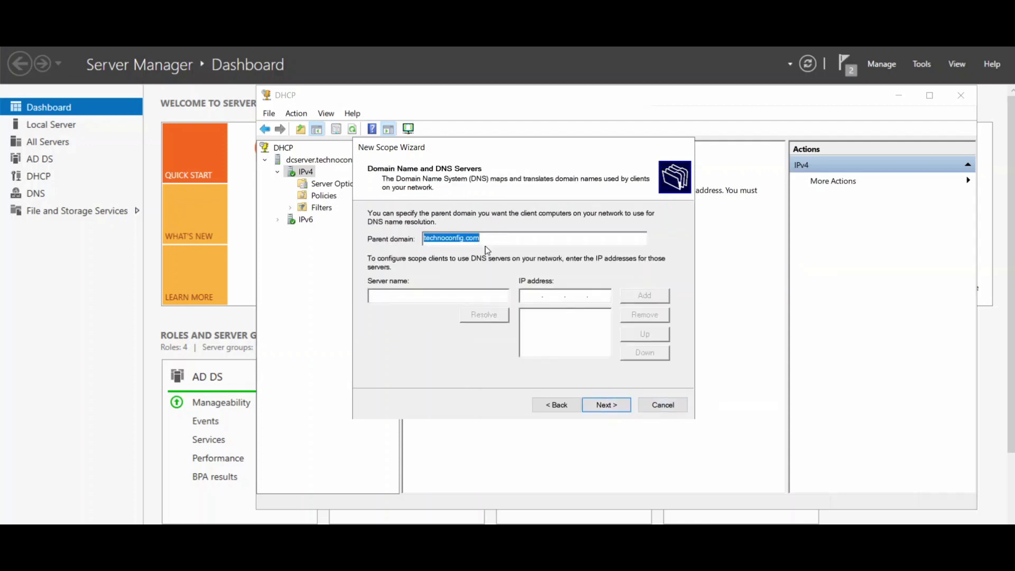
Add 192.168.1.1 as the scope's DNS server, accepting the validation warning.
click(427, 238)
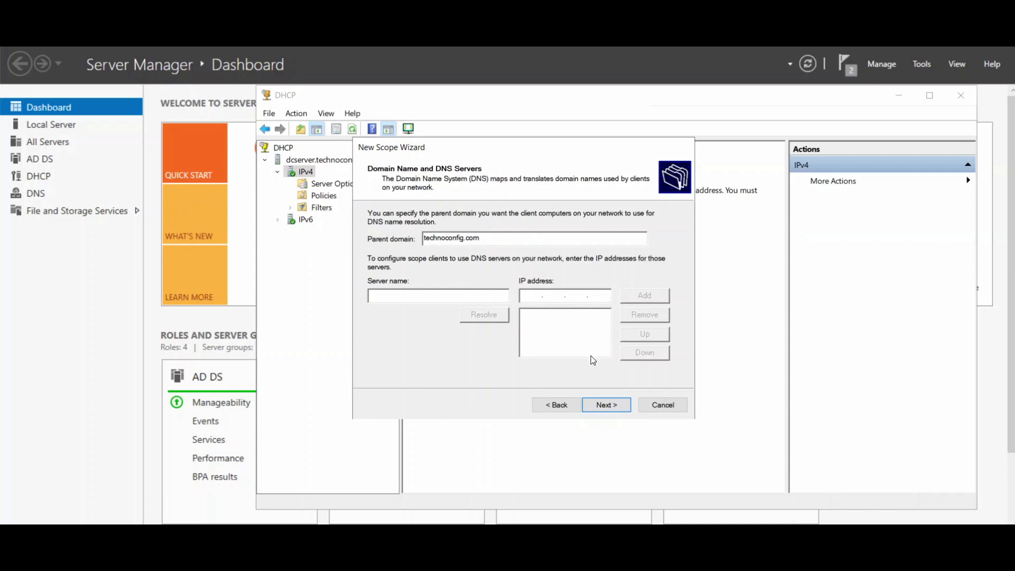
text(192 . 168 . 1 . 1)
click(644, 296)
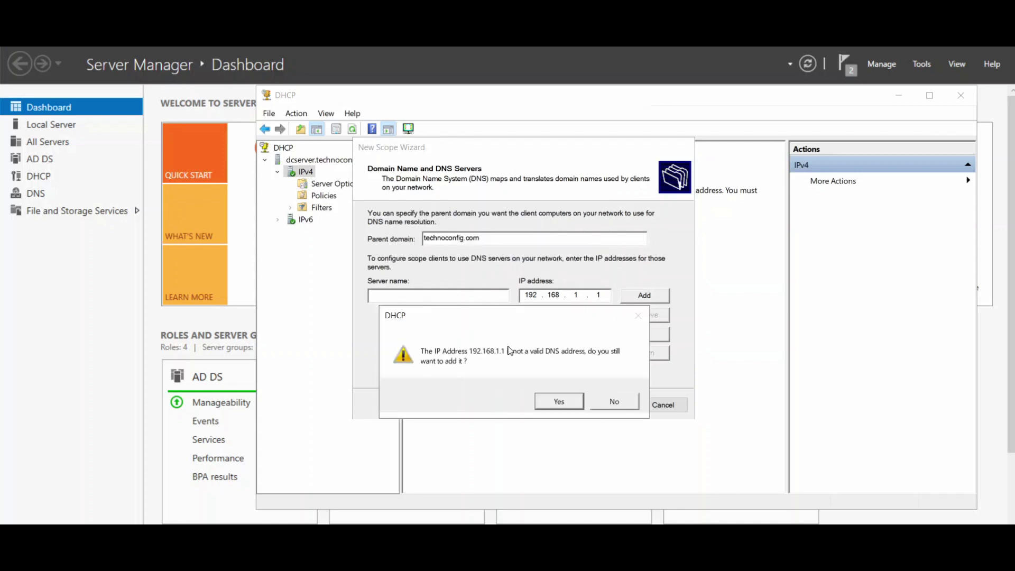
click(566, 405)
click(553, 314)
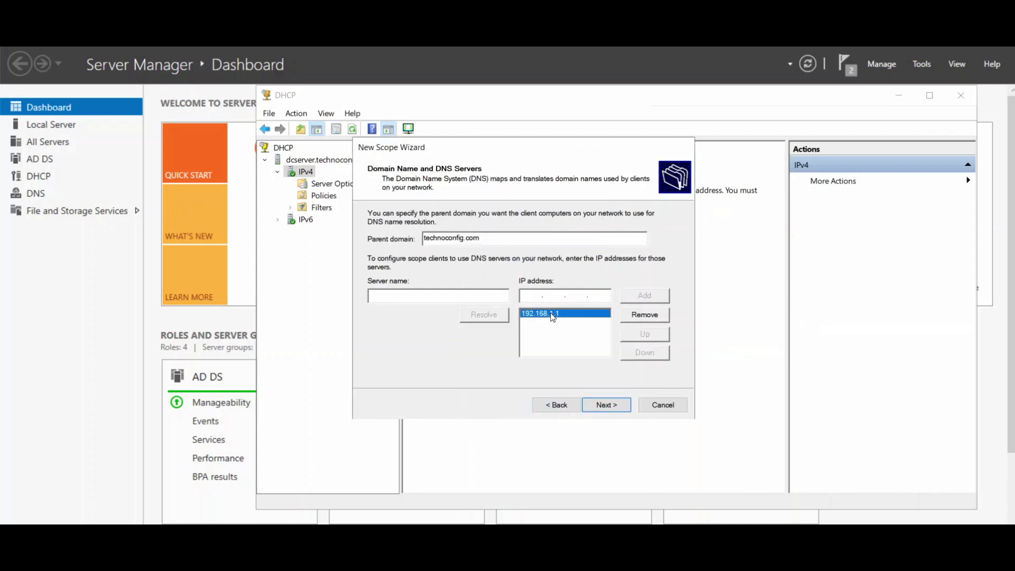
click(606, 404)
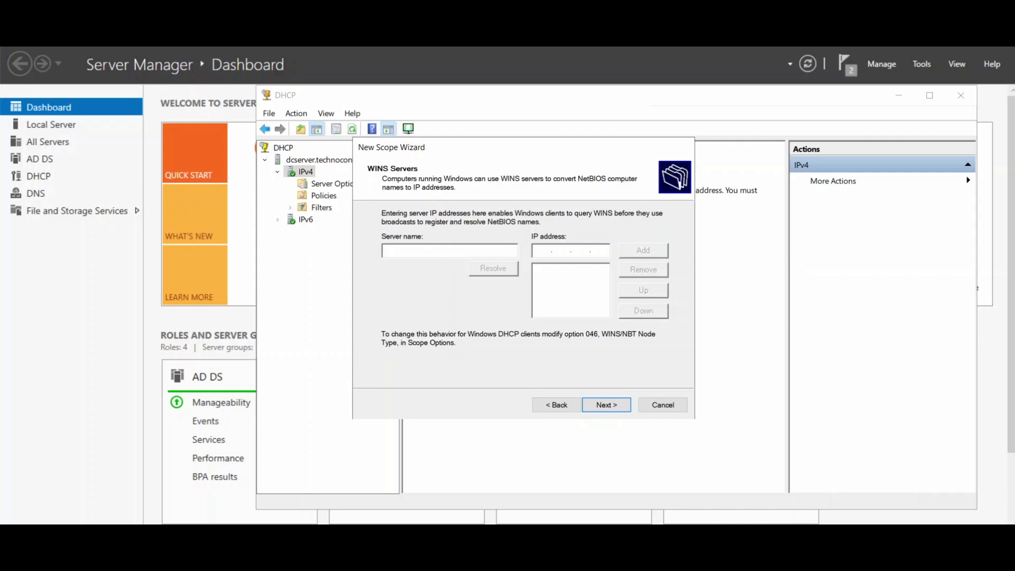
Add WINS server 199.199.199.199, activate the scope immediately, and finish the wizard.
click(421, 252)
text(199 . 199 . 199 . 199)
click(637, 249)
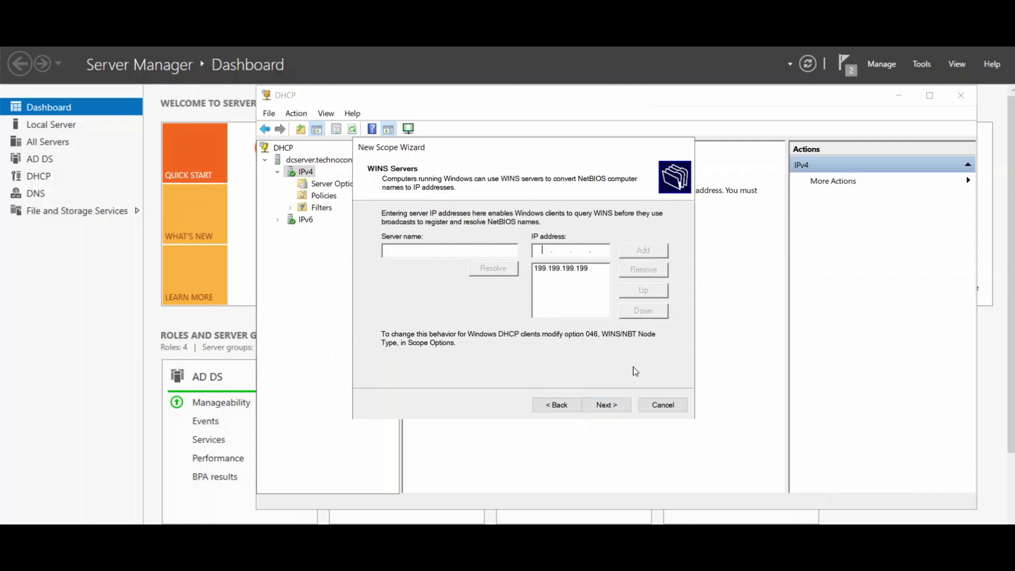
click(606, 408)
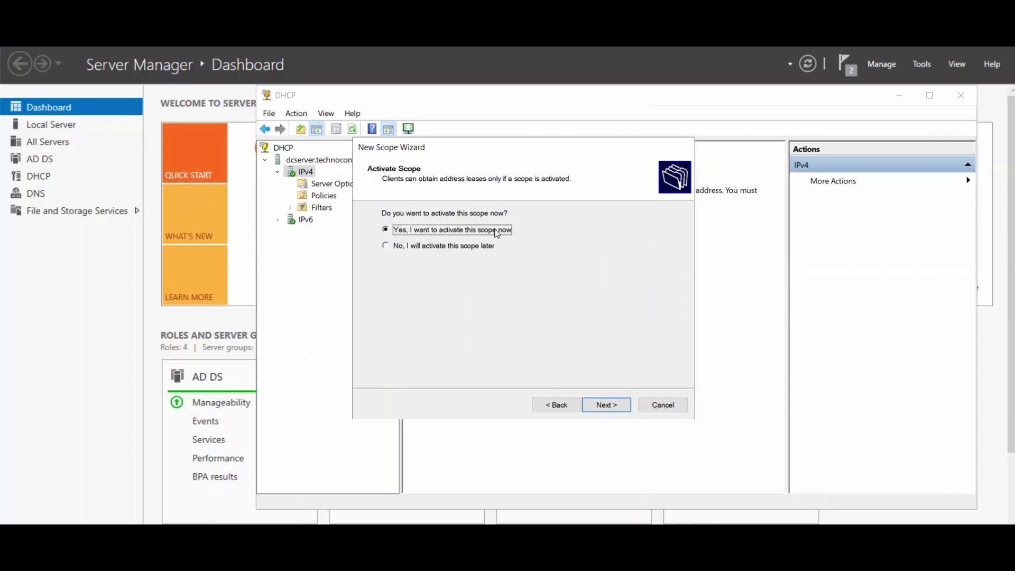
click(614, 404)
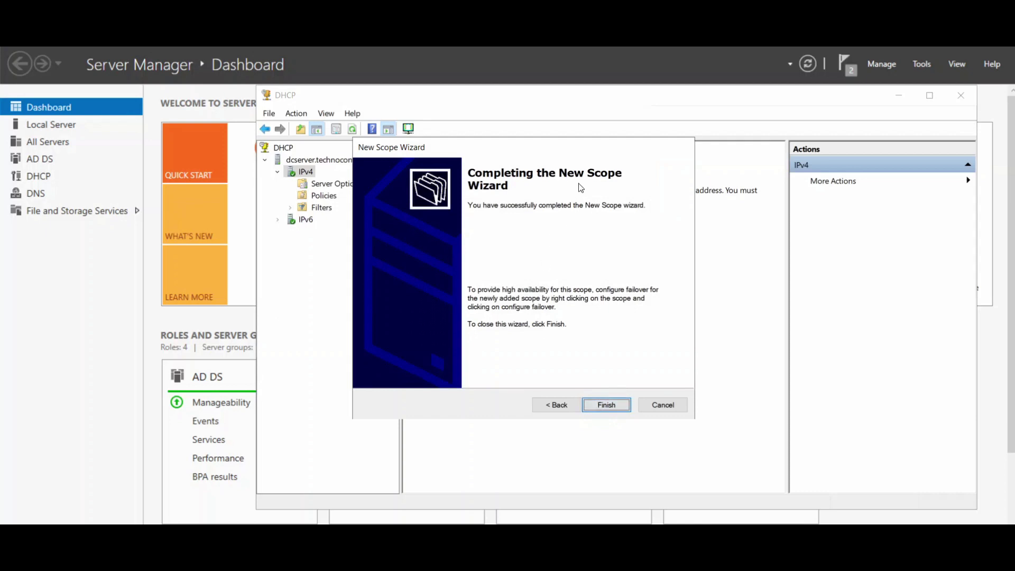
click(606, 405)
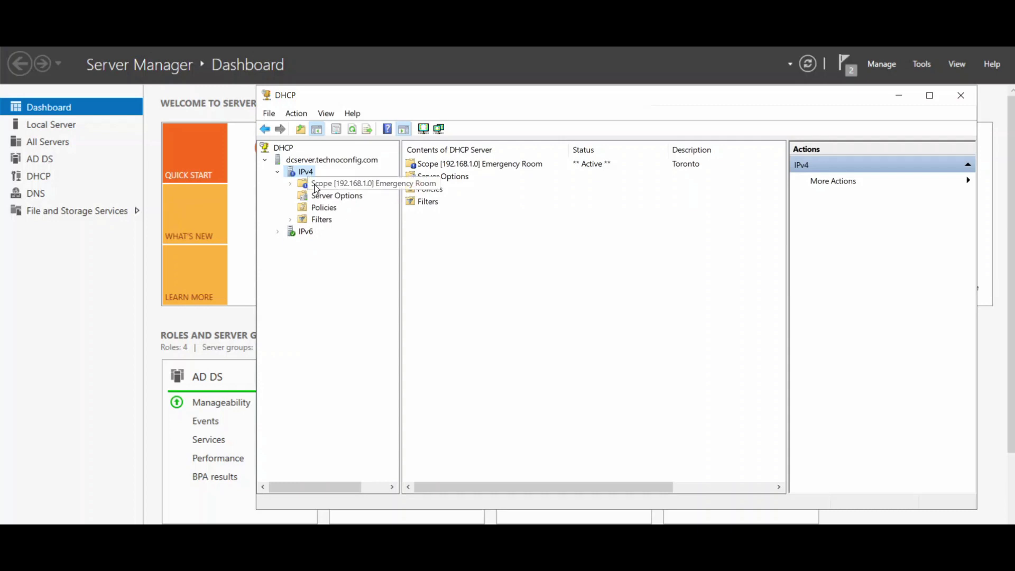
Expand the Emergency Room scope and review its Address Pool, Address Leases and the 192.168.1.200–205 exclusion.
double_click(322, 185)
drag(400, 206, 437, 206)
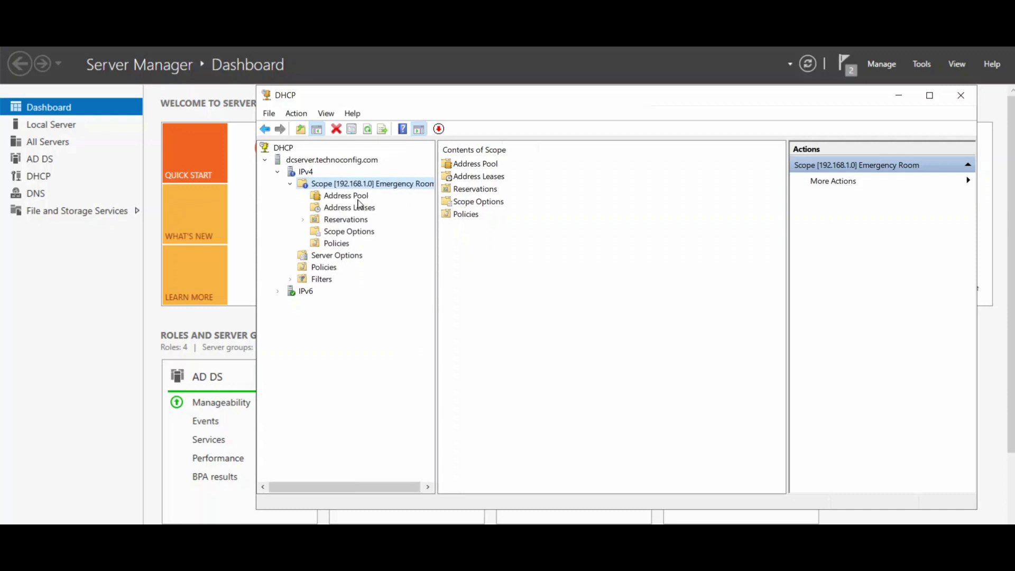
click(352, 197)
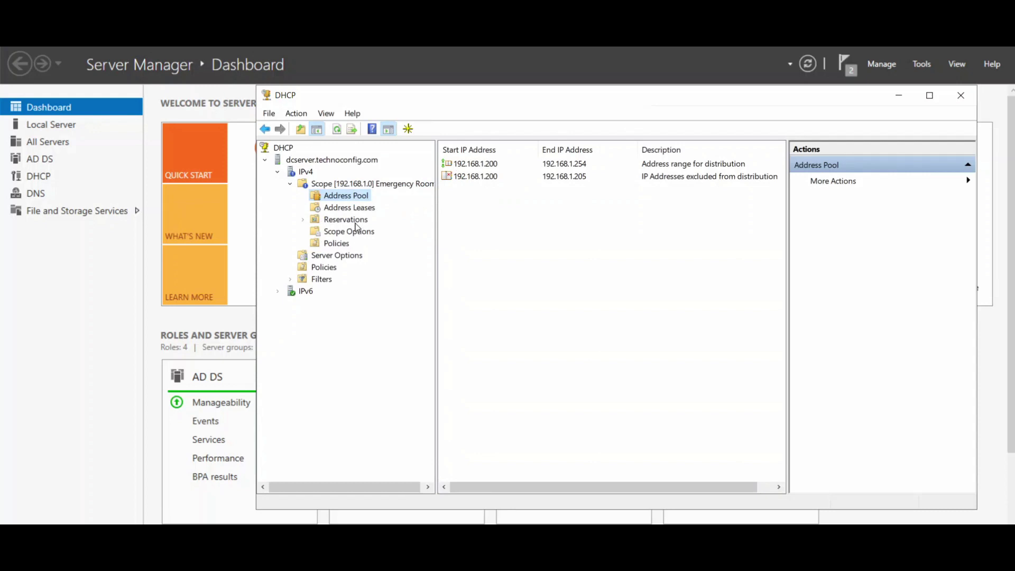
click(339, 209)
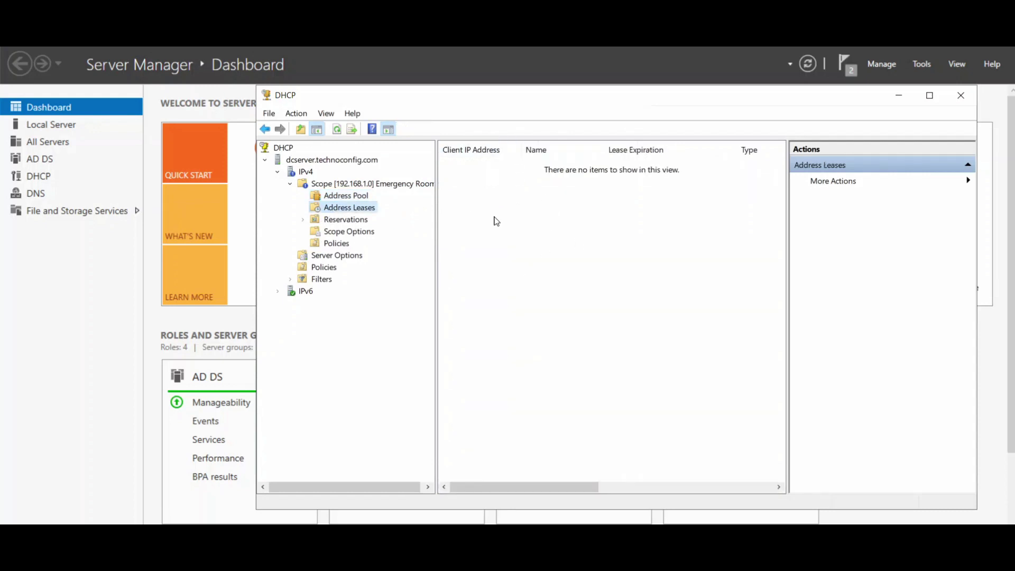
click(346, 196)
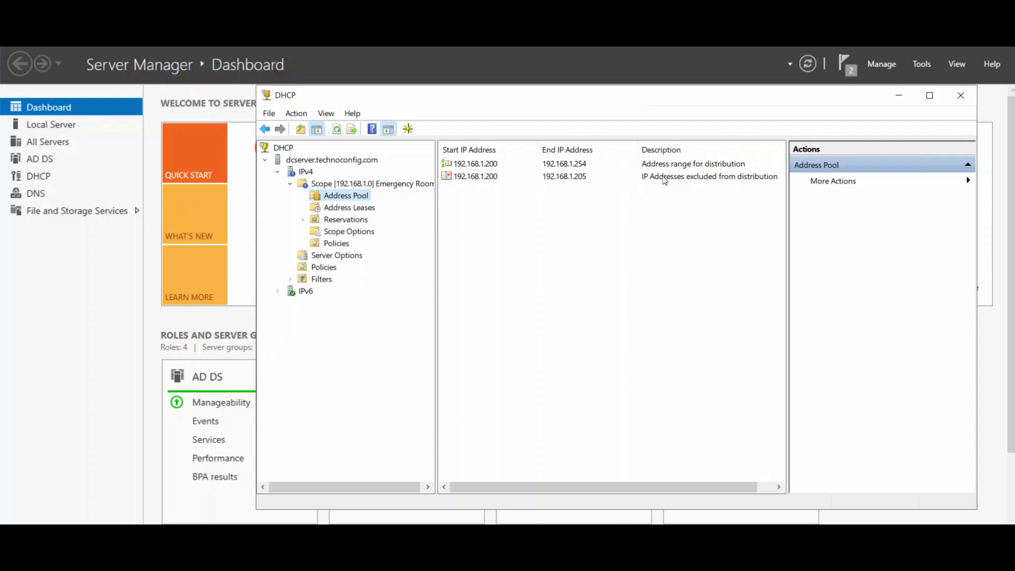
click(699, 181)
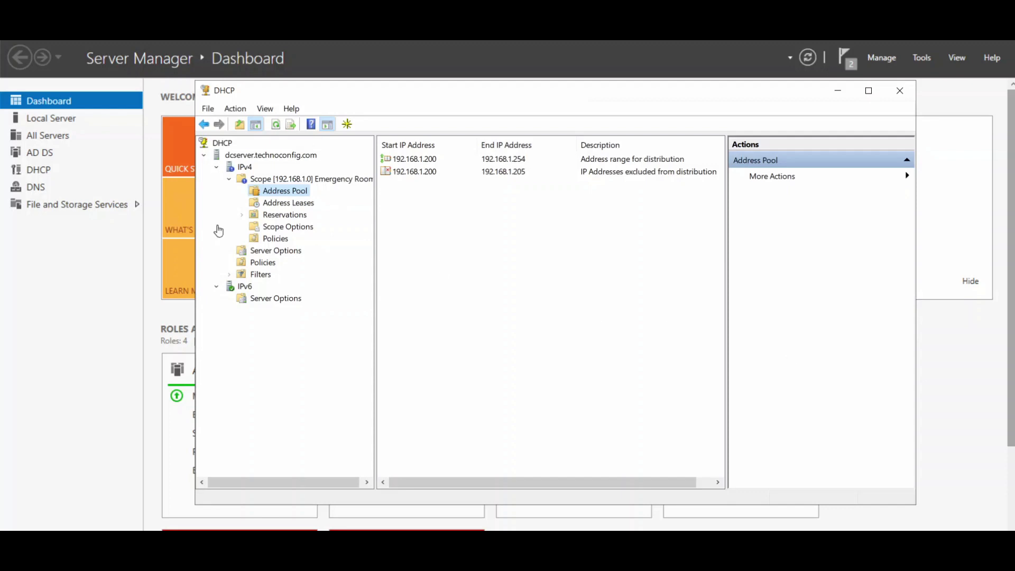
Start a new IPv6 scope named Emergency Room with description Toronto.
click(243, 290)
double_click(245, 291)
double_click(245, 291)
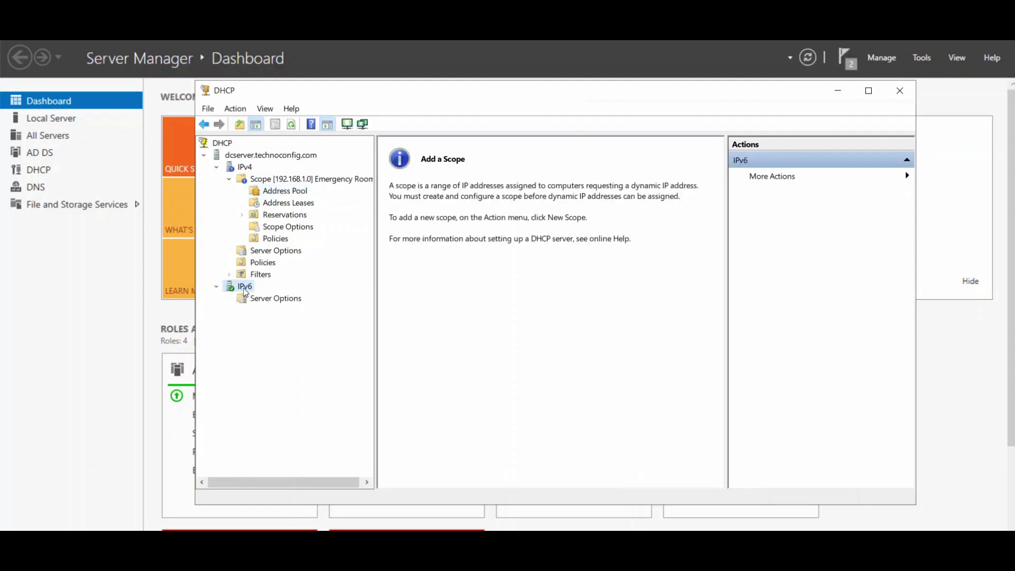
right_click(246, 292)
click(270, 317)
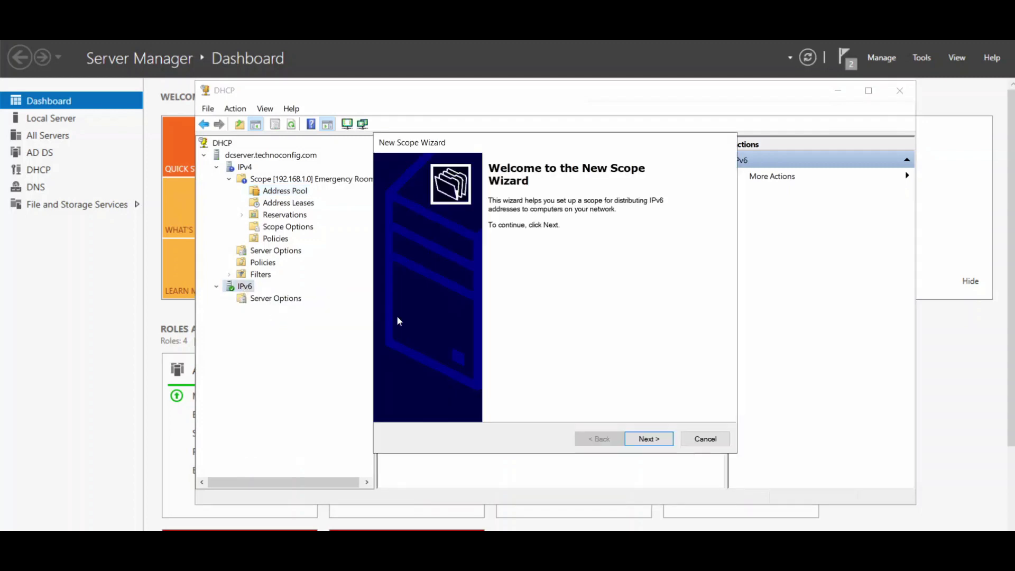
click(662, 444)
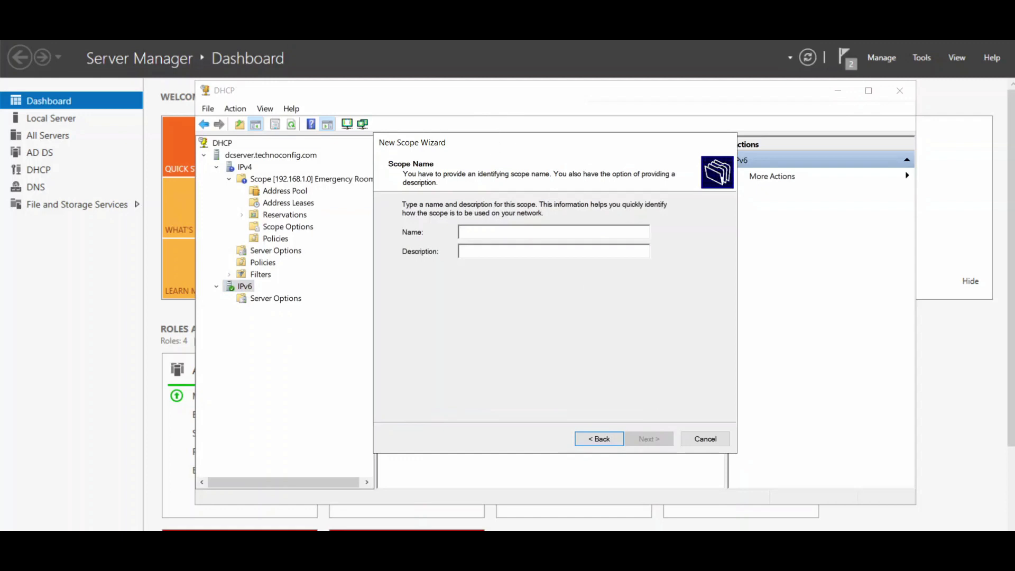
text(Eme)
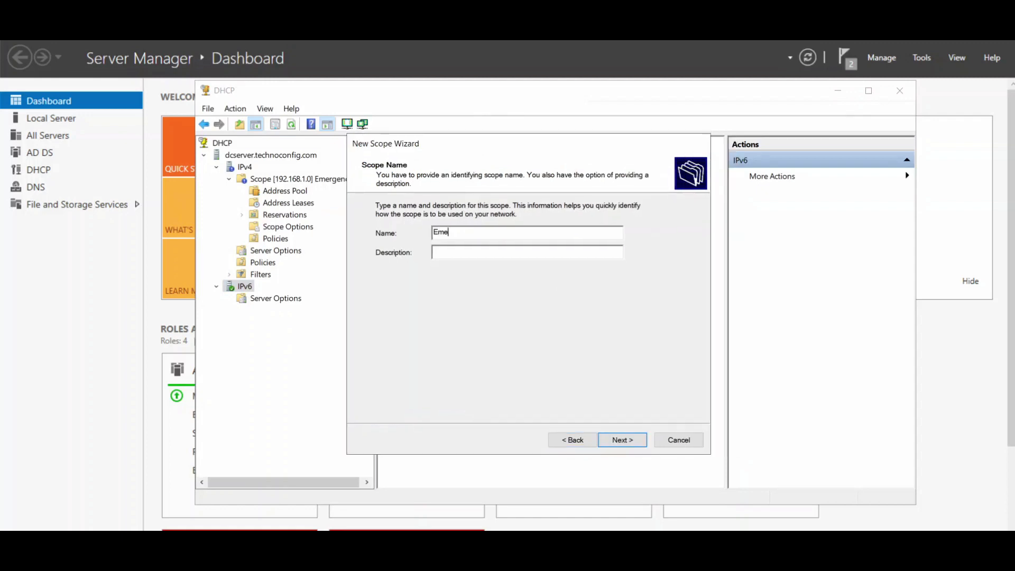
text(rgency Room)
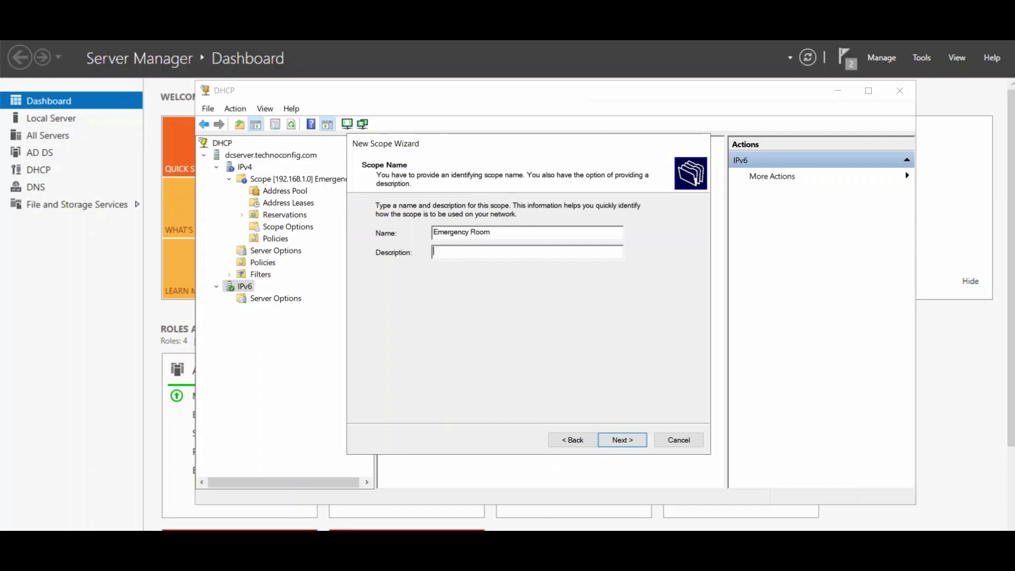
text(Toronto)
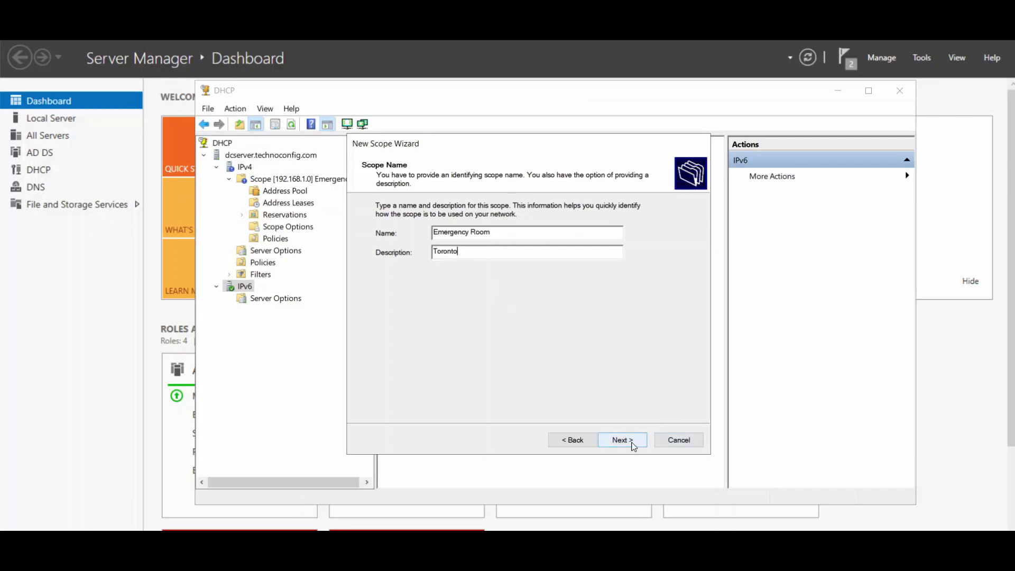
Set the IPv6 scope prefix to 2FFF::/64.
click(632, 443)
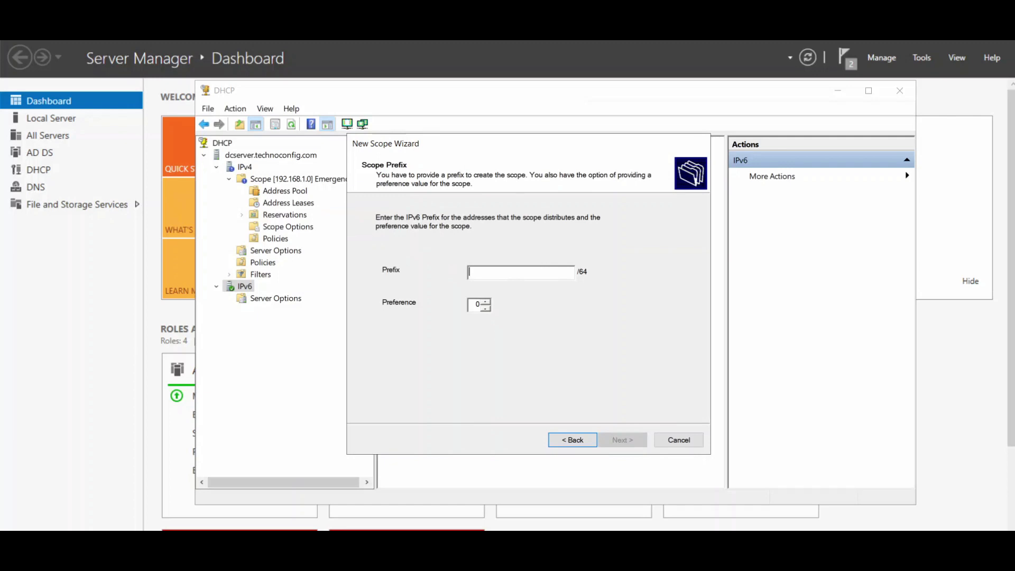
text(2FFF::)
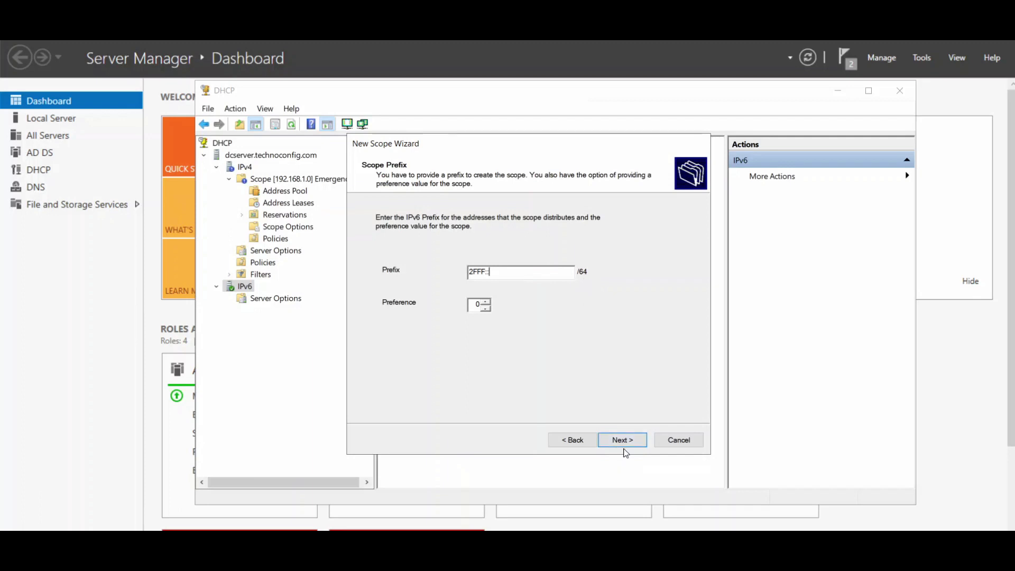
click(624, 443)
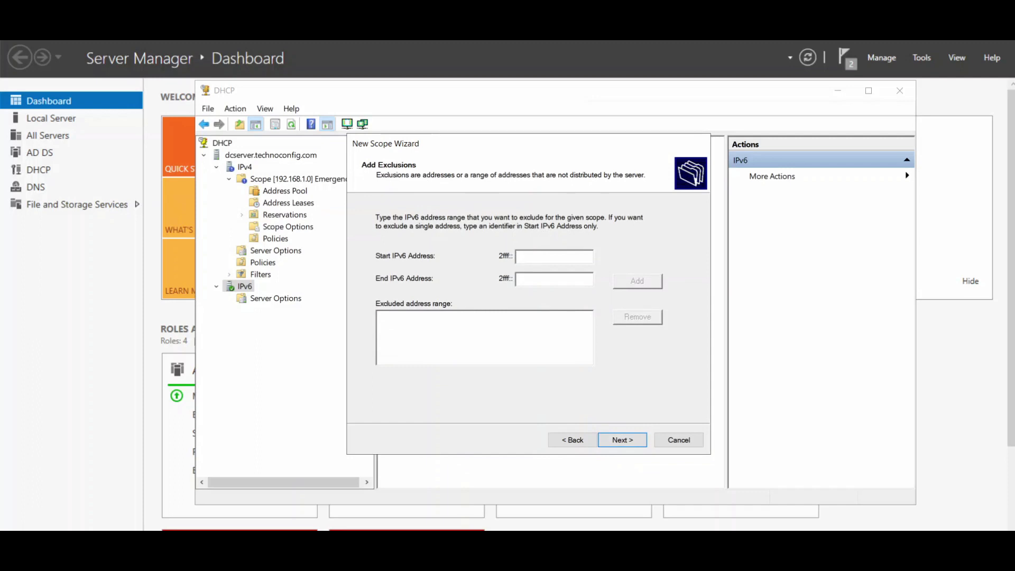
Exclude the range 2fff::aaaa:1:1:1 to 2fff::bbbb:1:1:1 from the new IPv6 scope.
text(AAAA:1:1:1)
key(Tab)
text(BBBB:1:1:1)
click(627, 285)
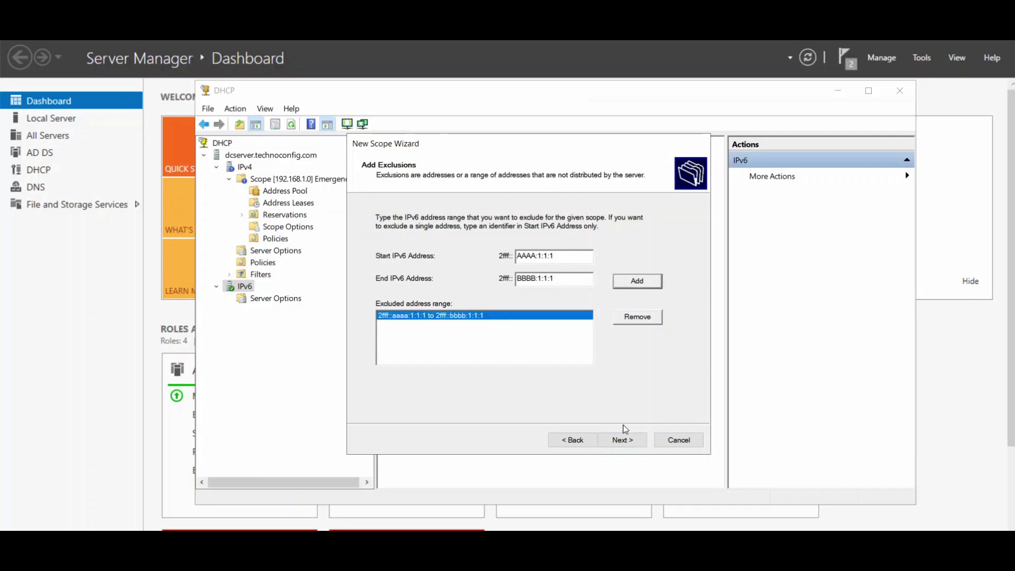
Accept the default lease lifetimes and finish the wizard, activating the [2fff::] Emergency Room scope.
click(623, 440)
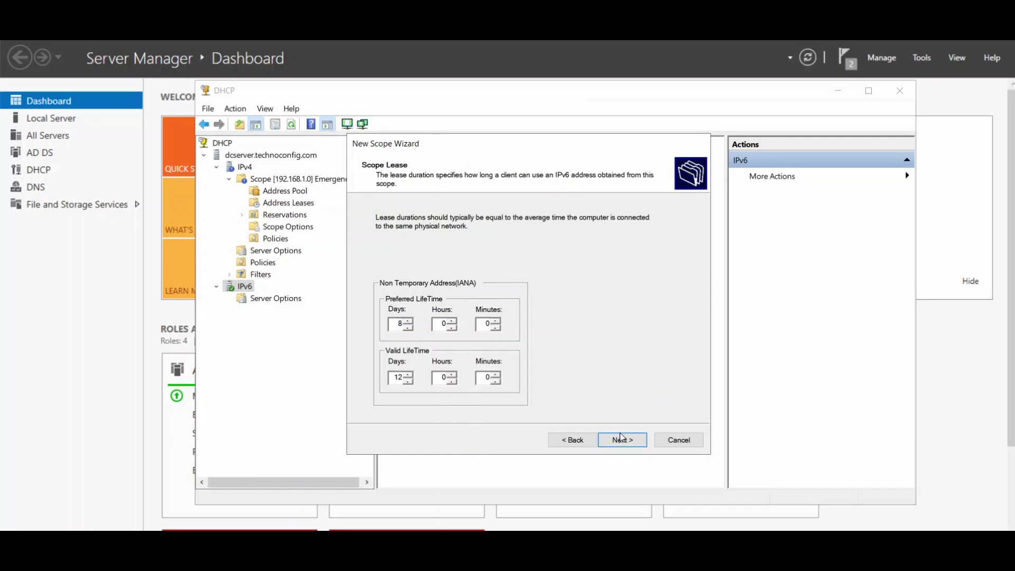
click(622, 440)
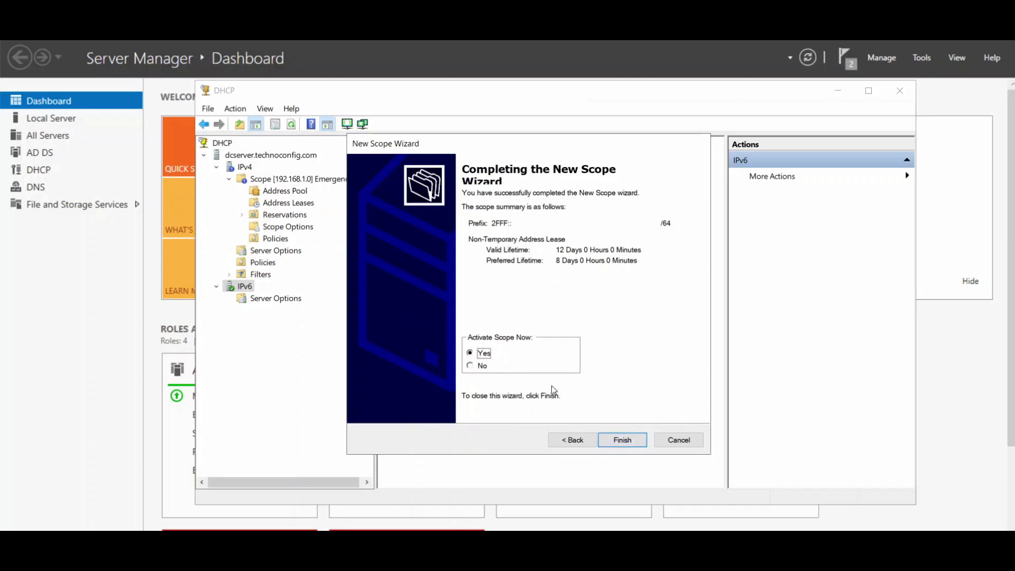
click(621, 439)
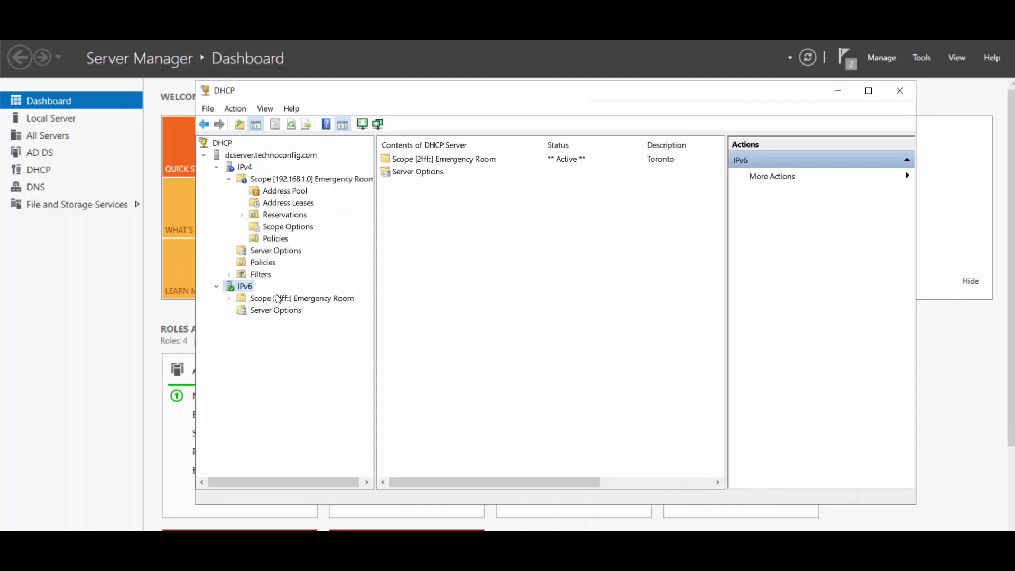
double_click(296, 299)
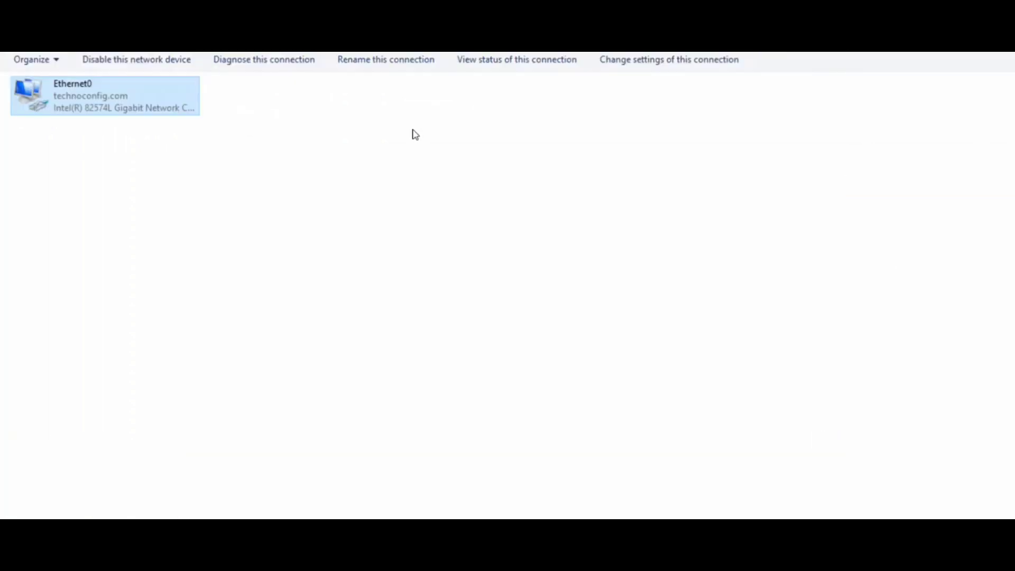
Review Ethernet0's static IPv4 192.168.1.1 and IPv6 2fff::1111 settings, closing both without changes.
right_click(86, 93)
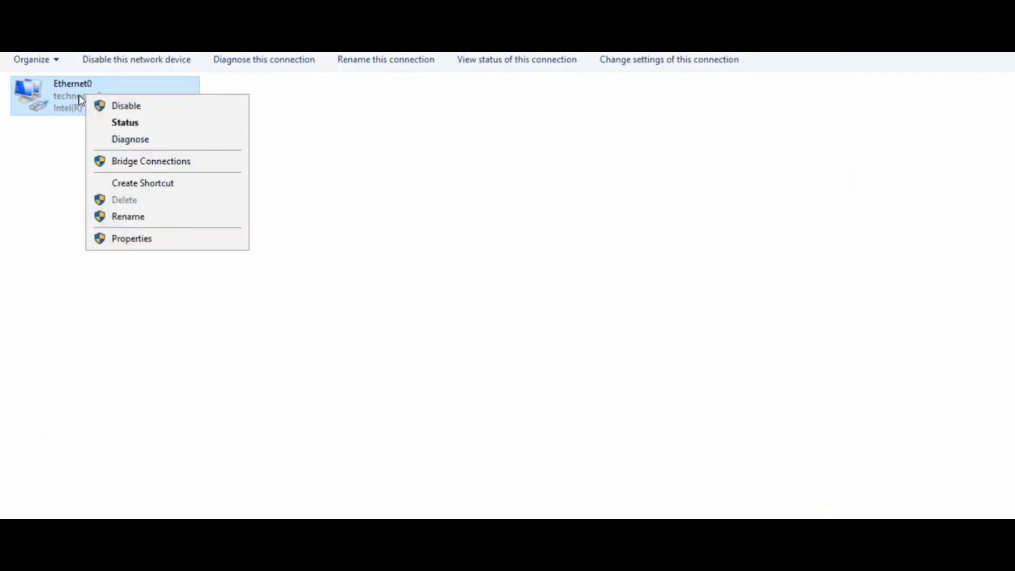
click(148, 242)
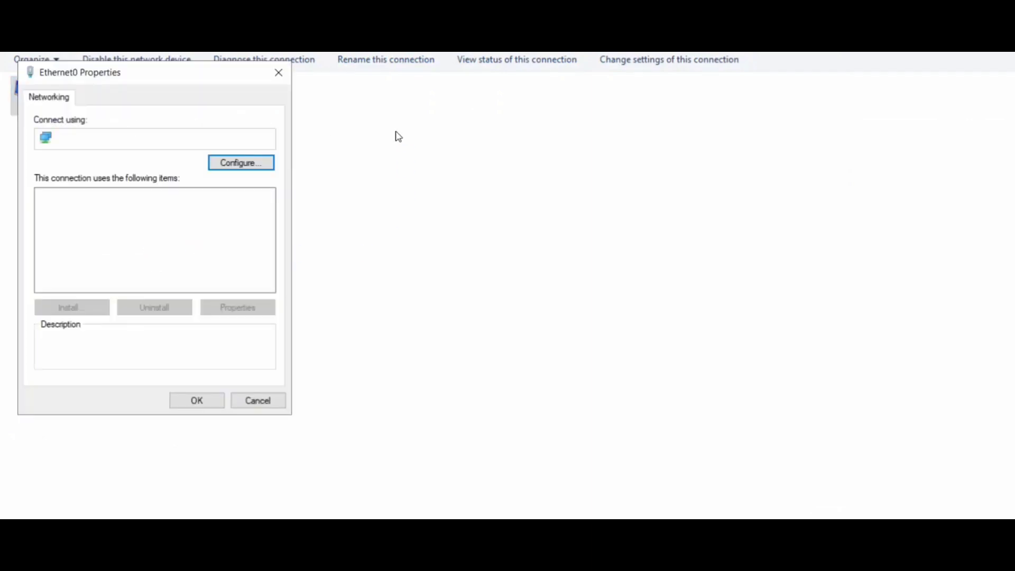
drag(224, 80, 715, 129)
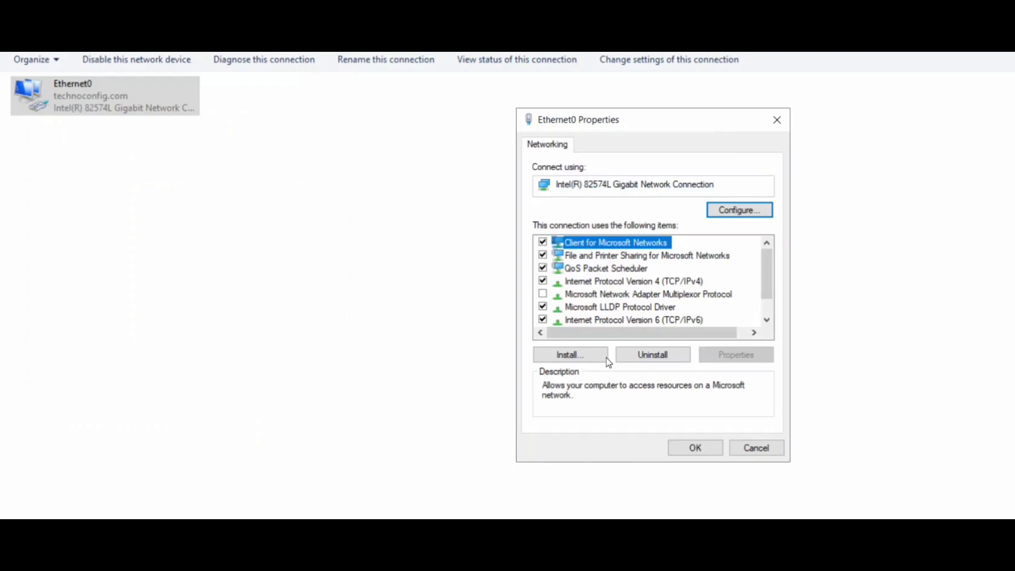
double_click(627, 283)
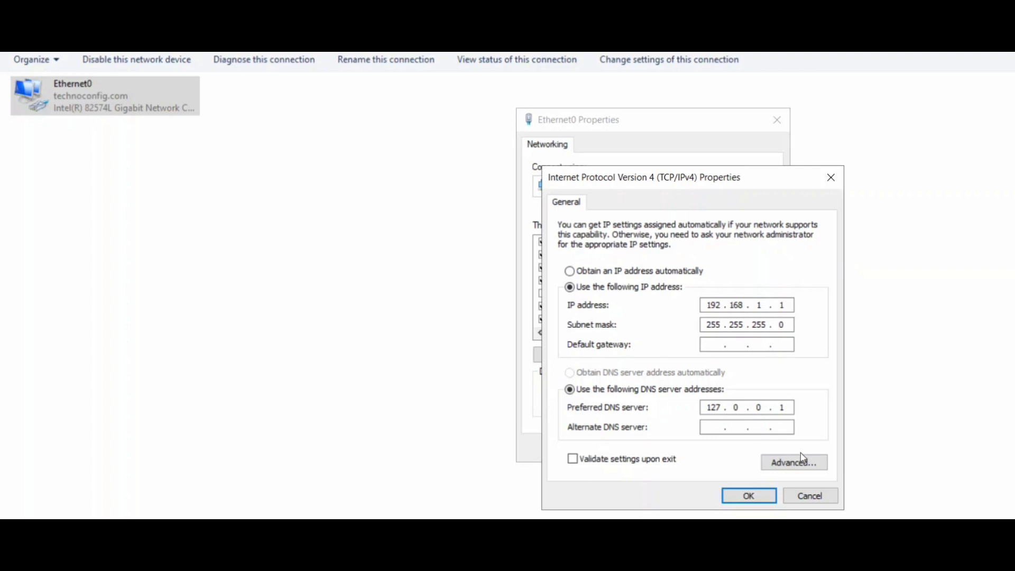
click(810, 496)
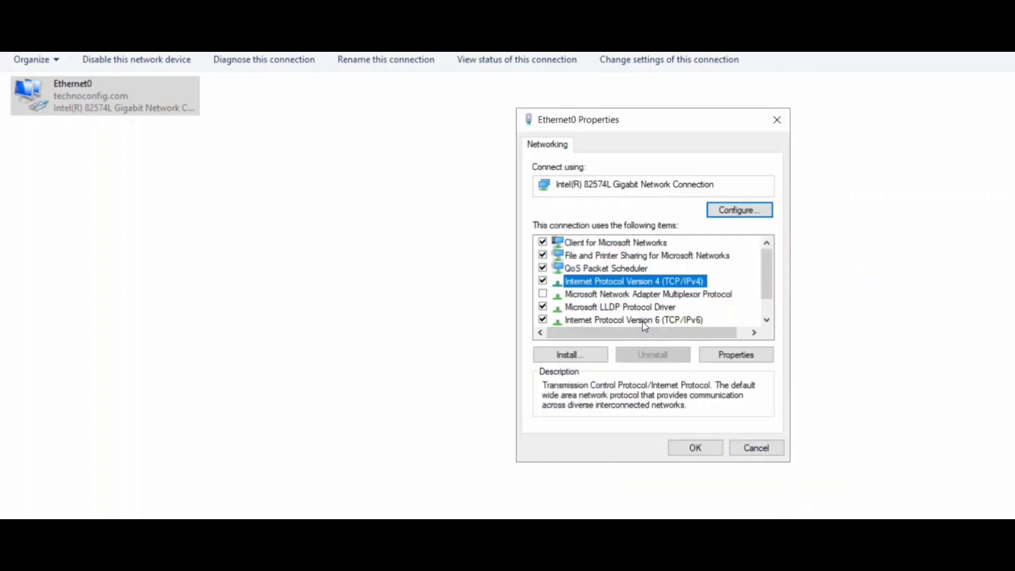
click(583, 322)
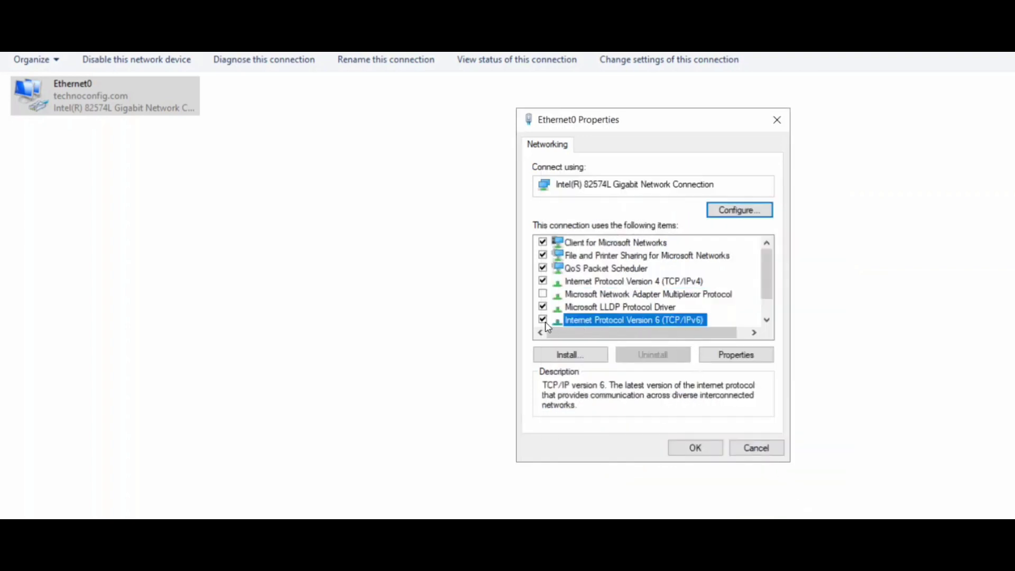
double_click(648, 322)
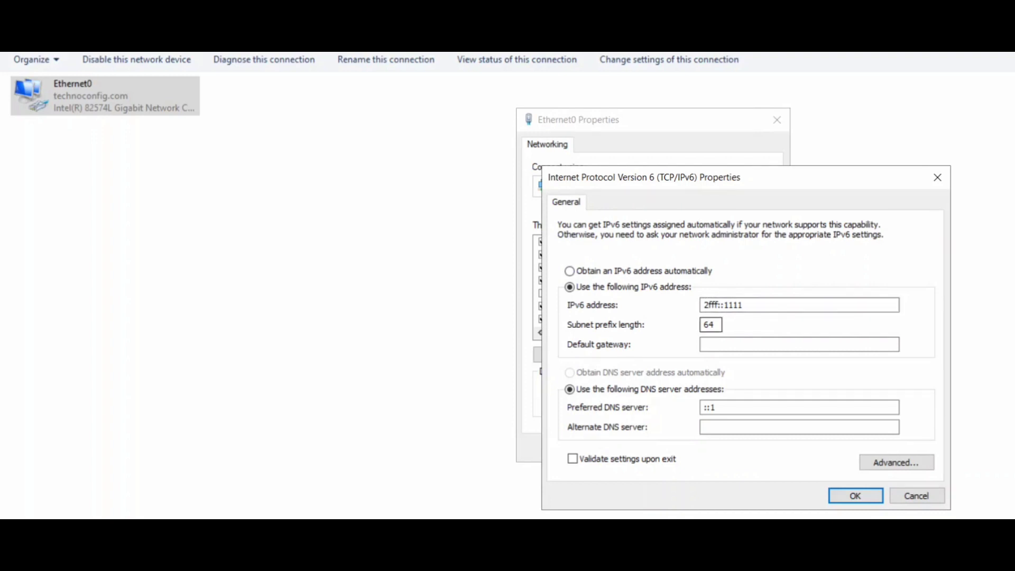
click(901, 498)
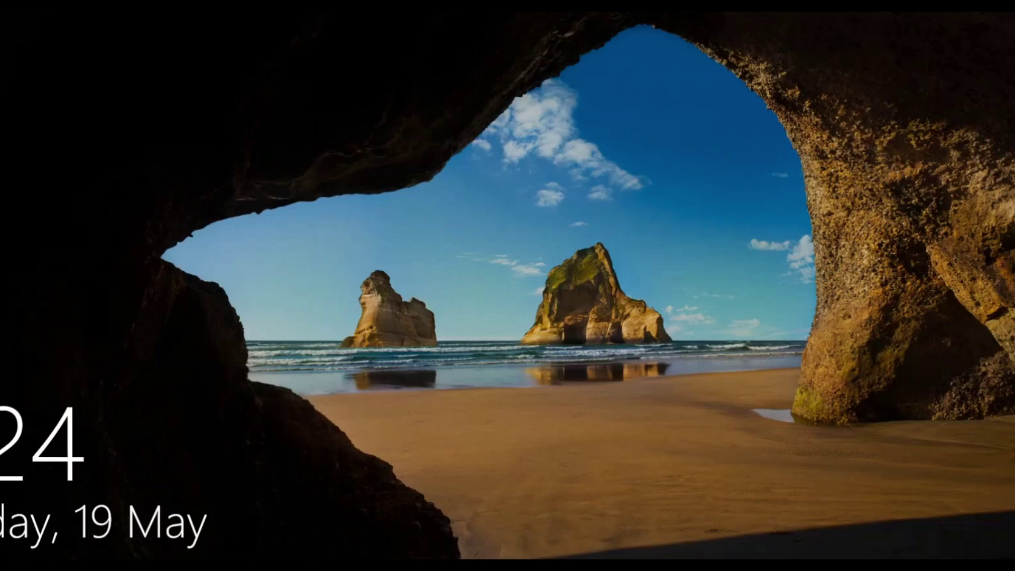
Sign in to the Windows 10 client as the employee user with the account password.
click(559, 257)
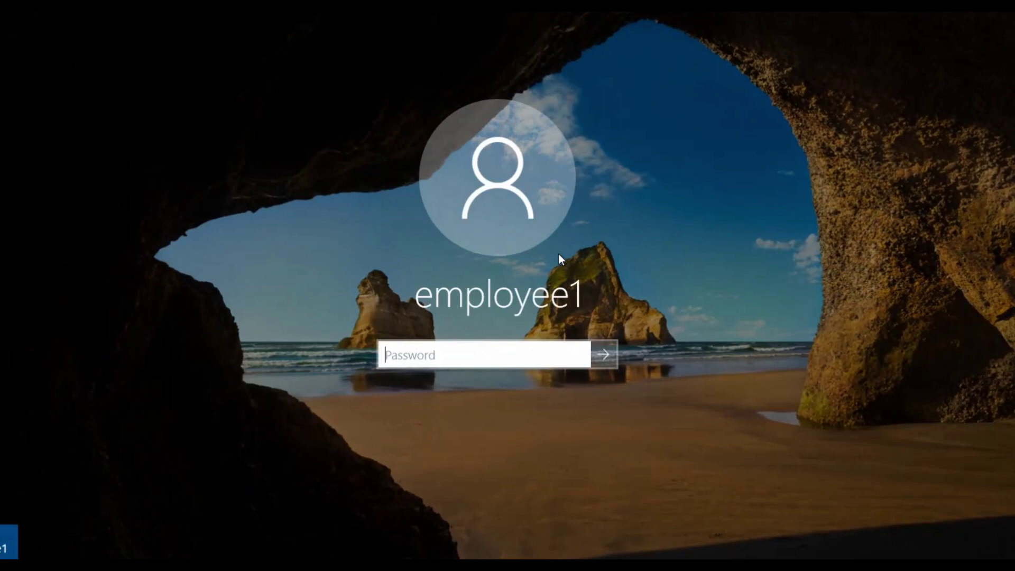
text(password1)
key(Return)
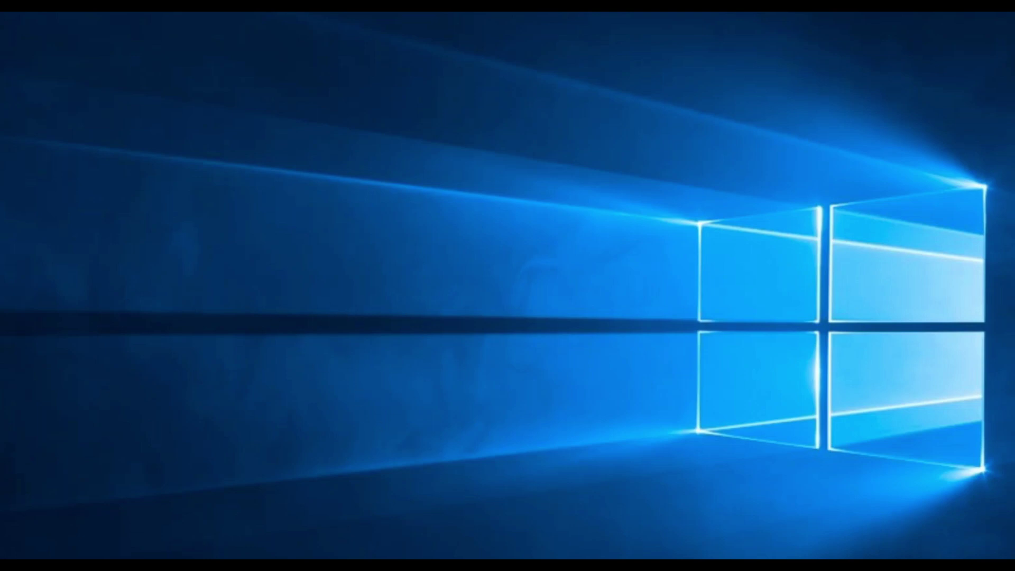
Go through Control Panel's Network and Sharing Center to the adapters and request Ethernet1's properties.
key(super+s)
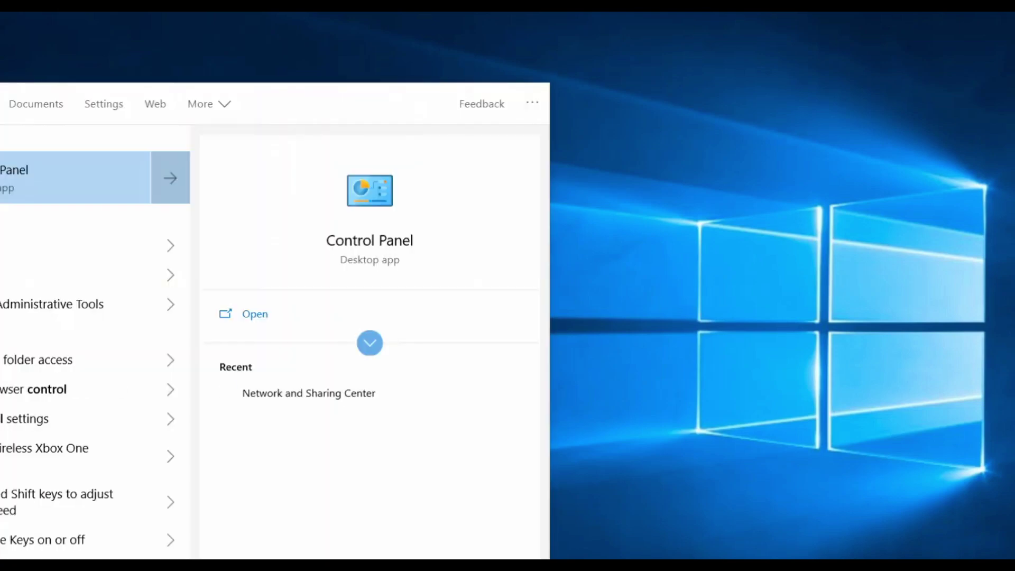
click(14, 175)
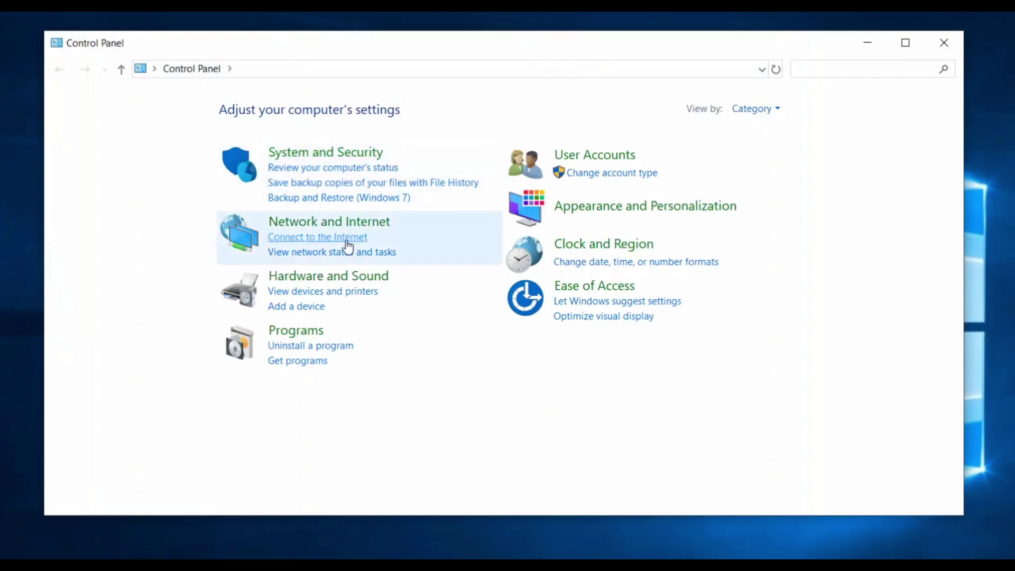
click(342, 222)
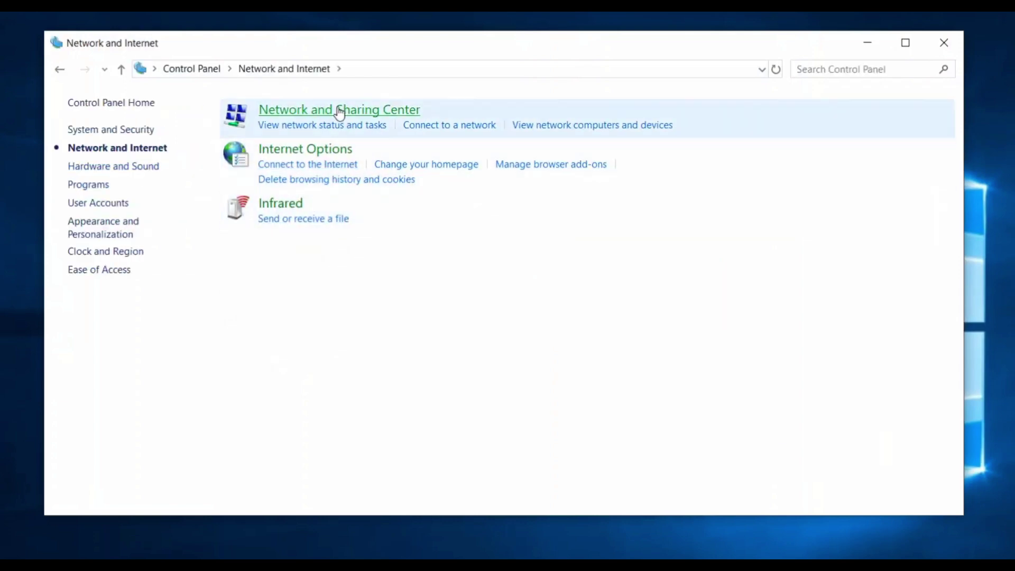
click(334, 110)
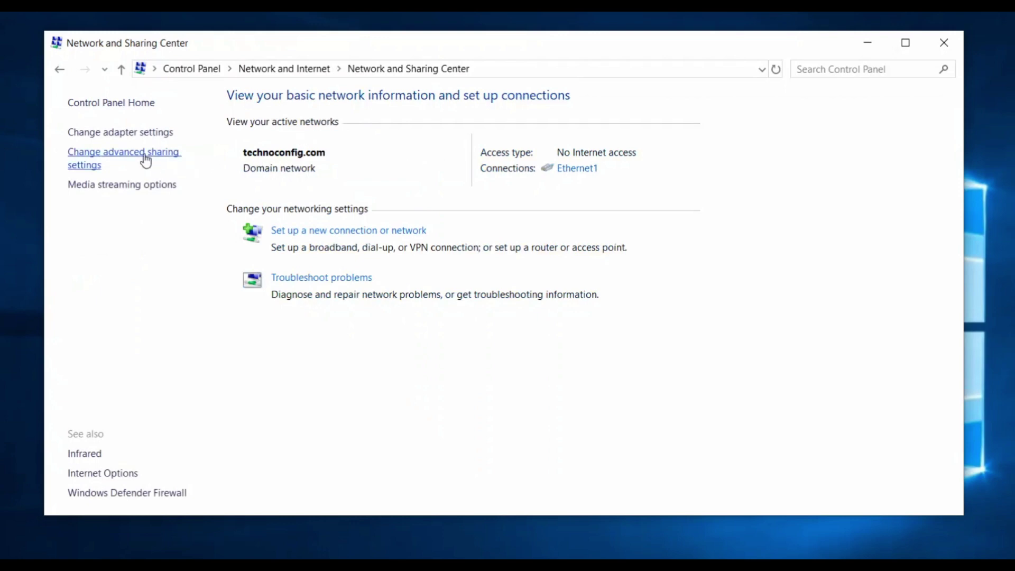
click(126, 134)
right_click(199, 165)
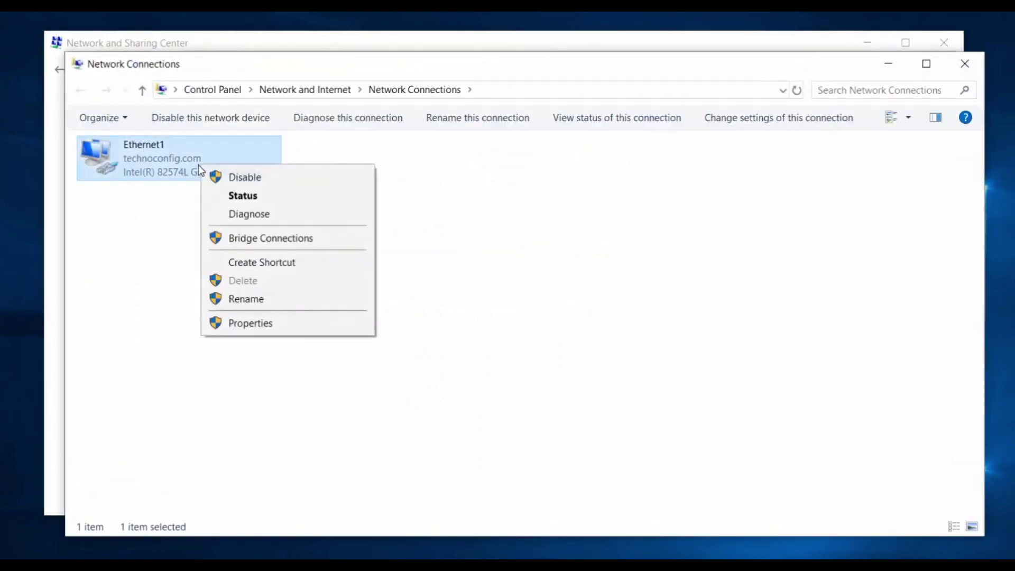
click(254, 325)
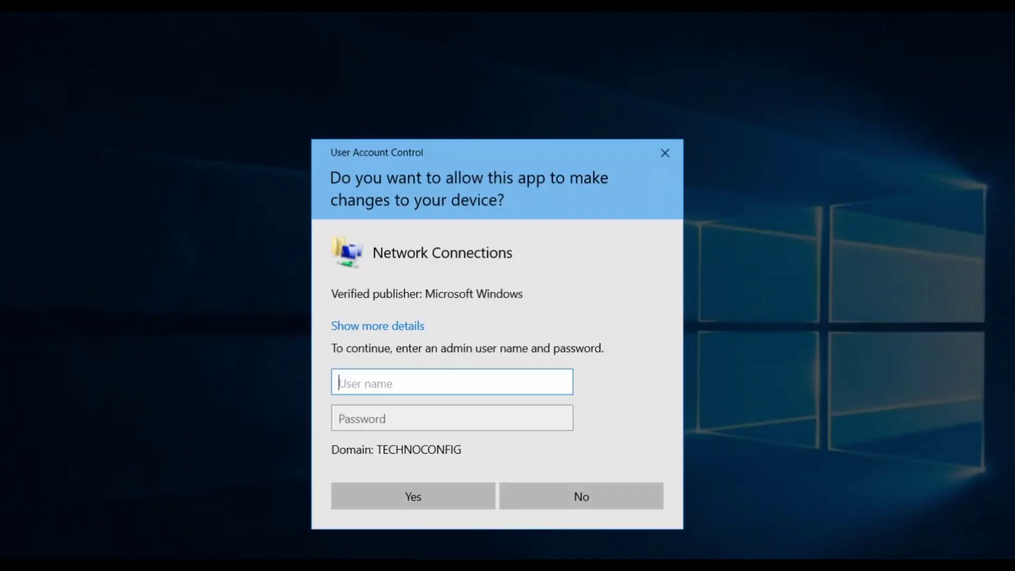
Approve the UAC prompt with the administrator account and its password.
text(adminis)
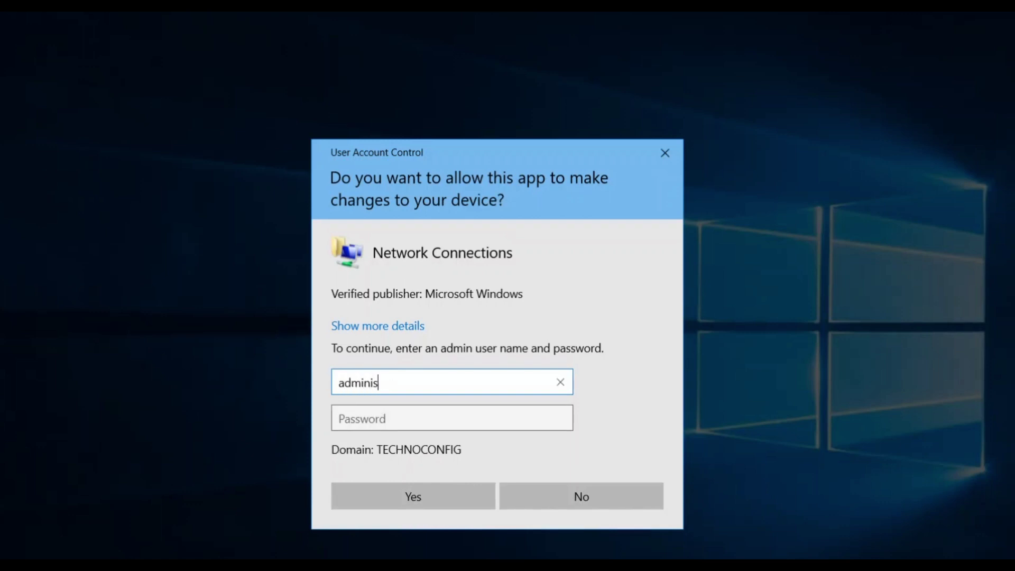
text(trator)
key(Tab)
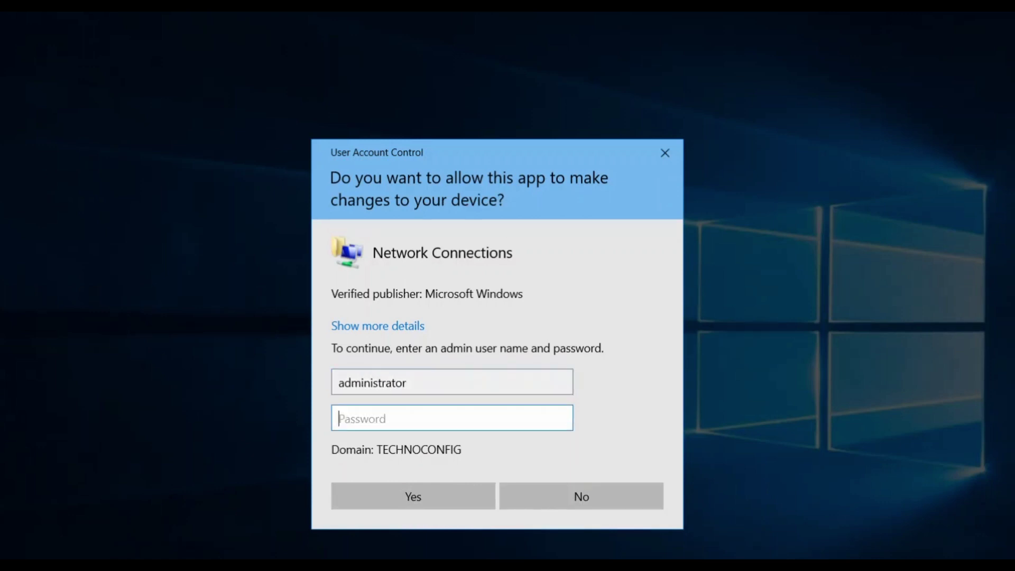
key(Caps_Lock)
key(Caps_Lock)
text(********)
key(Return)
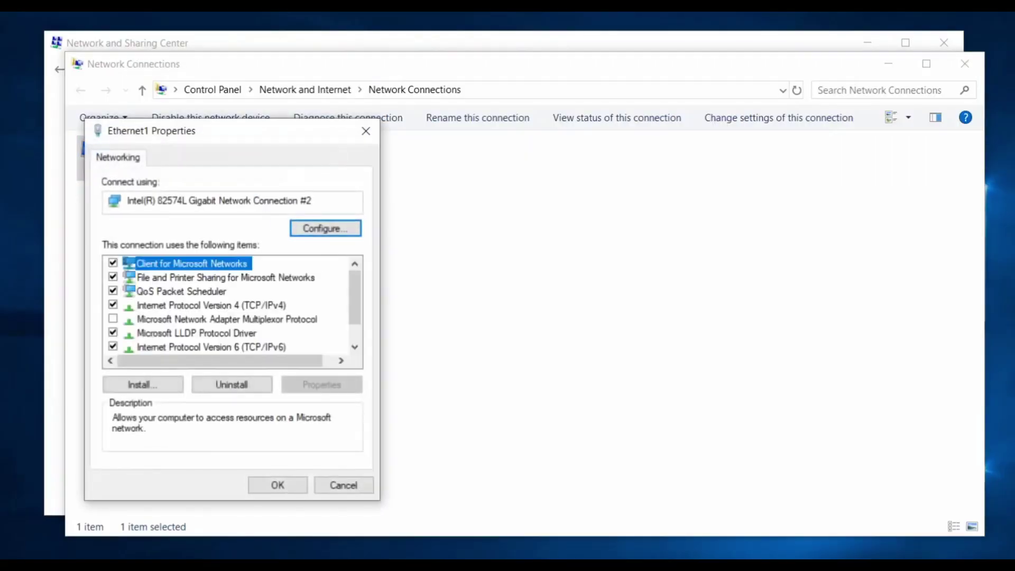
Confirm Ethernet1 obtains both its IPv4 and IPv6 addresses automatically.
drag(290, 136, 576, 104)
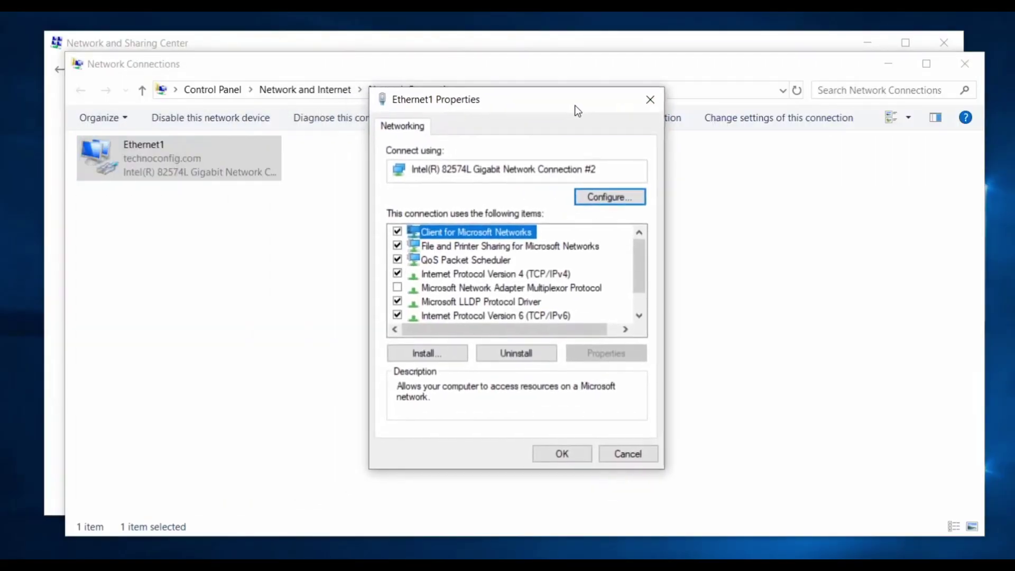
double_click(497, 272)
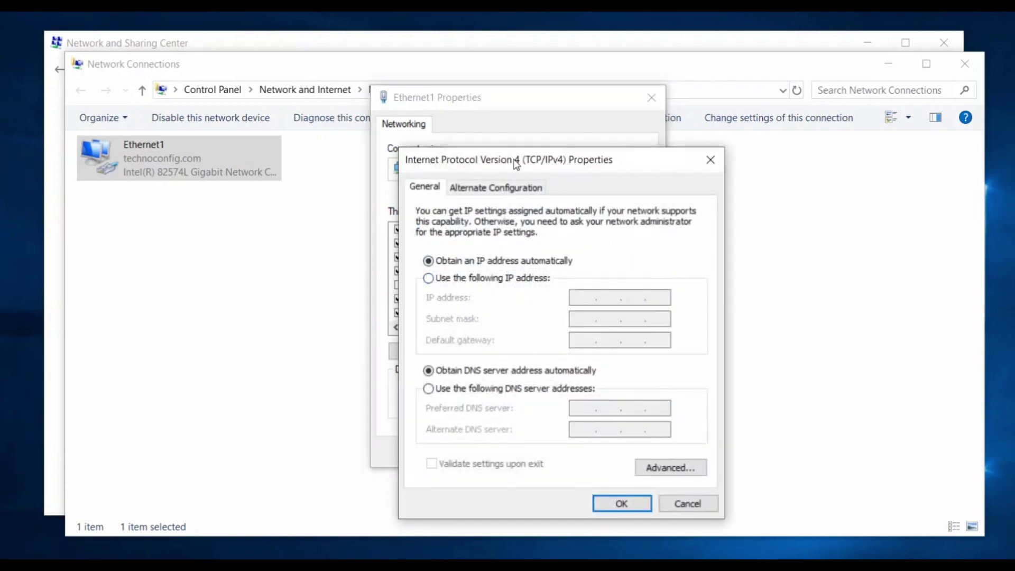
drag(515, 162, 489, 97)
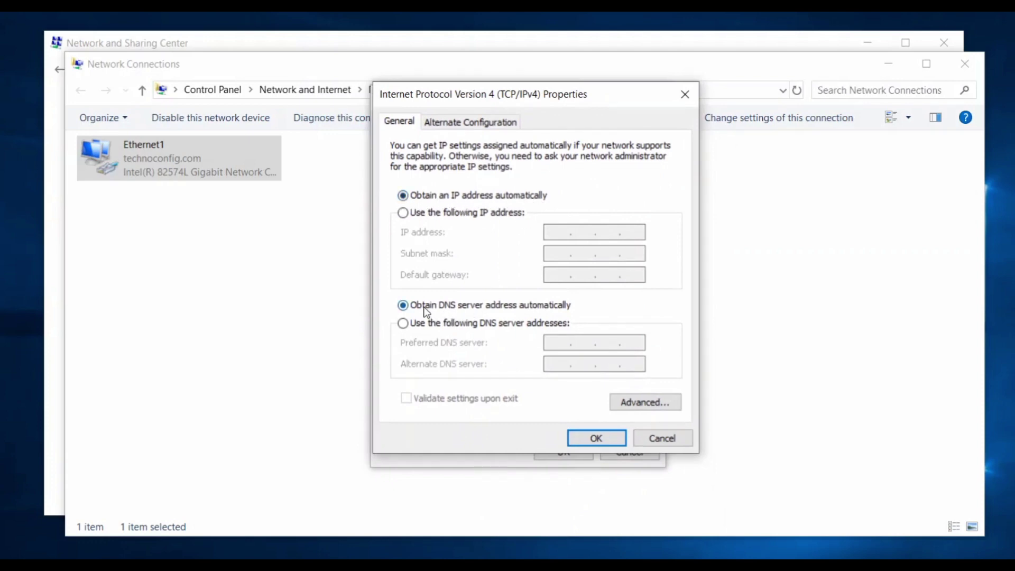
click(600, 439)
double_click(513, 314)
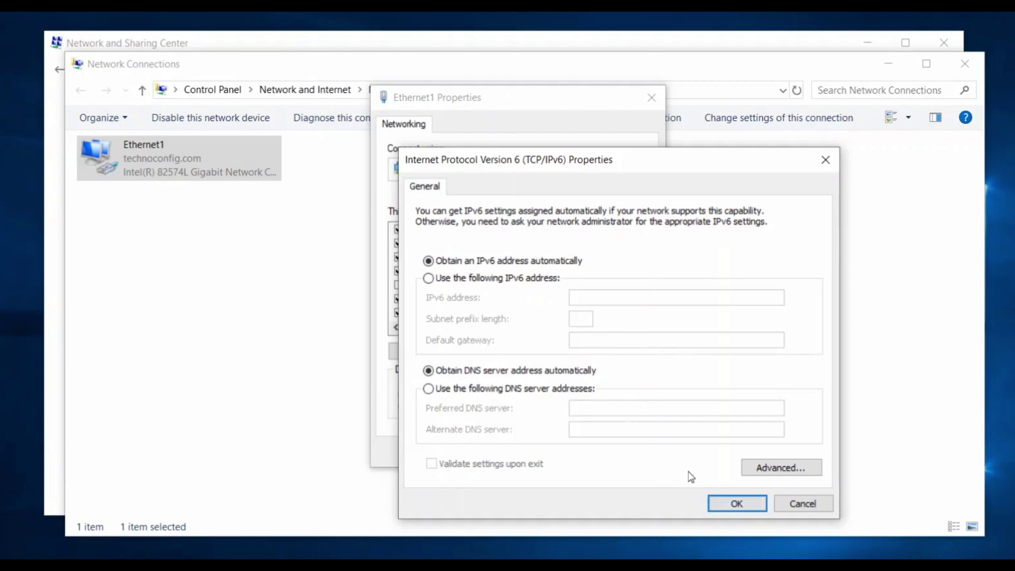
click(720, 503)
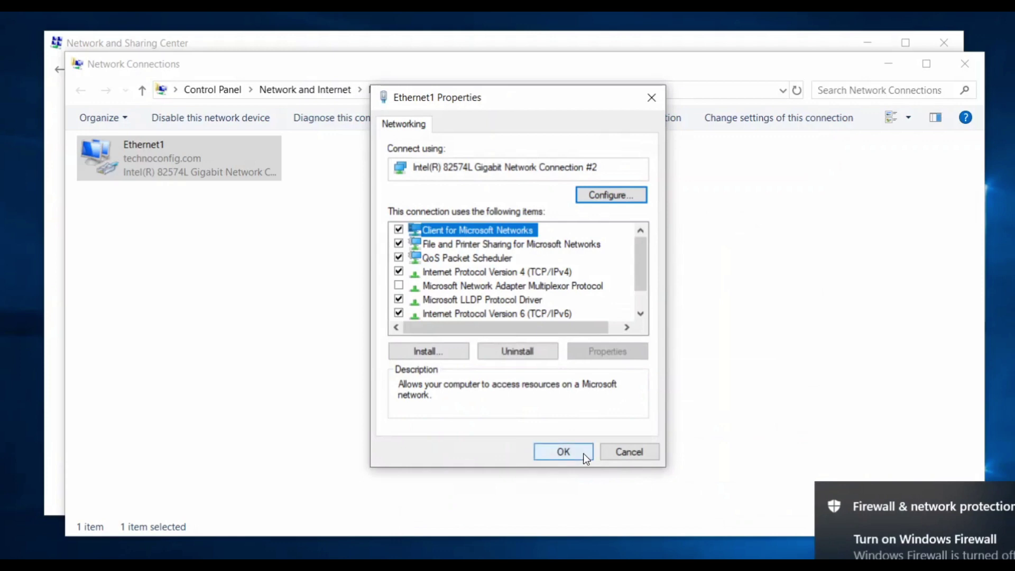
Close Ethernet1 Properties, Network Connections and Network and Sharing Center.
click(583, 453)
click(958, 69)
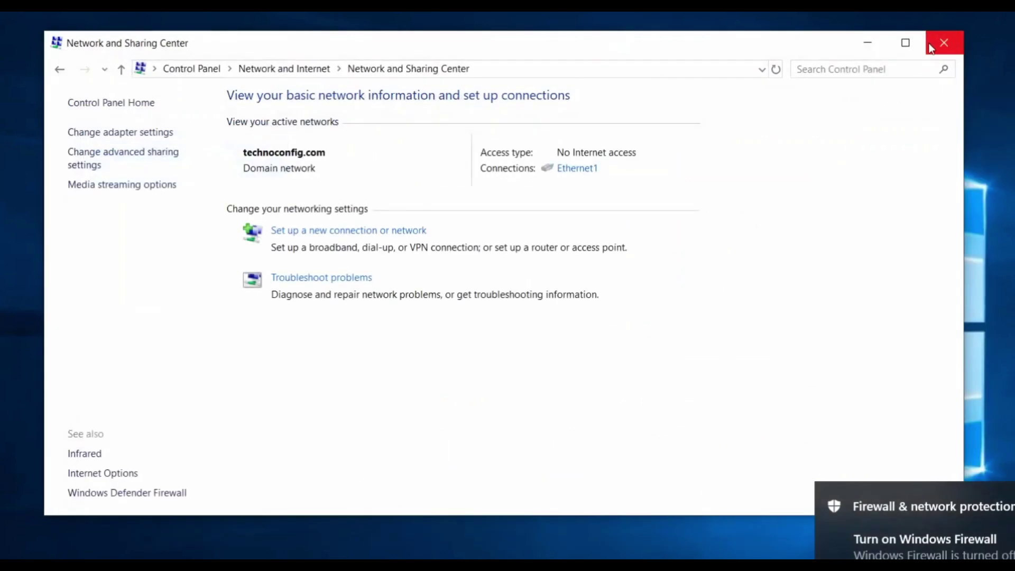
click(931, 46)
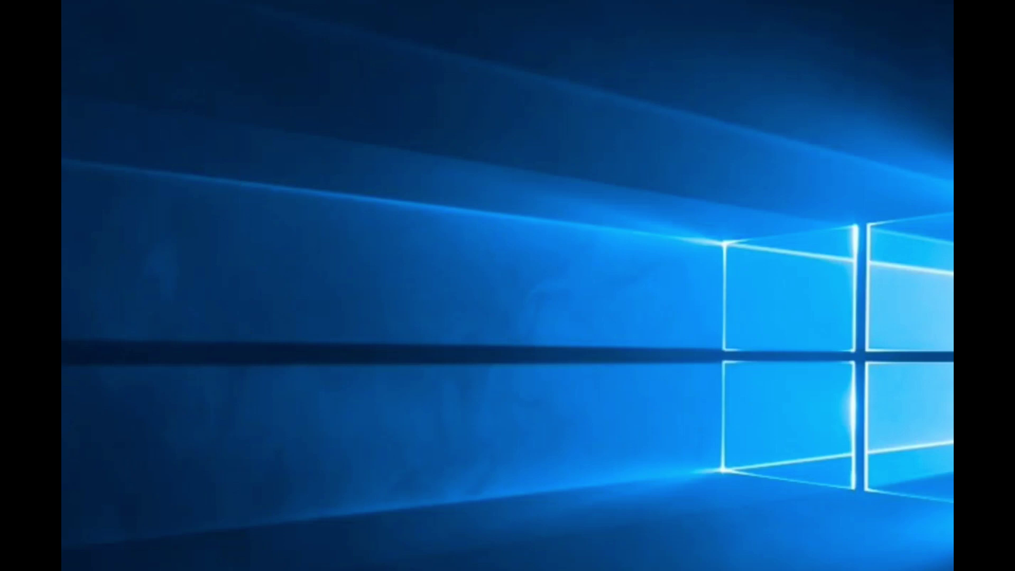
Open Command Prompt and release the client's IPv4 lease with ipconfig /release.
key(super+s)
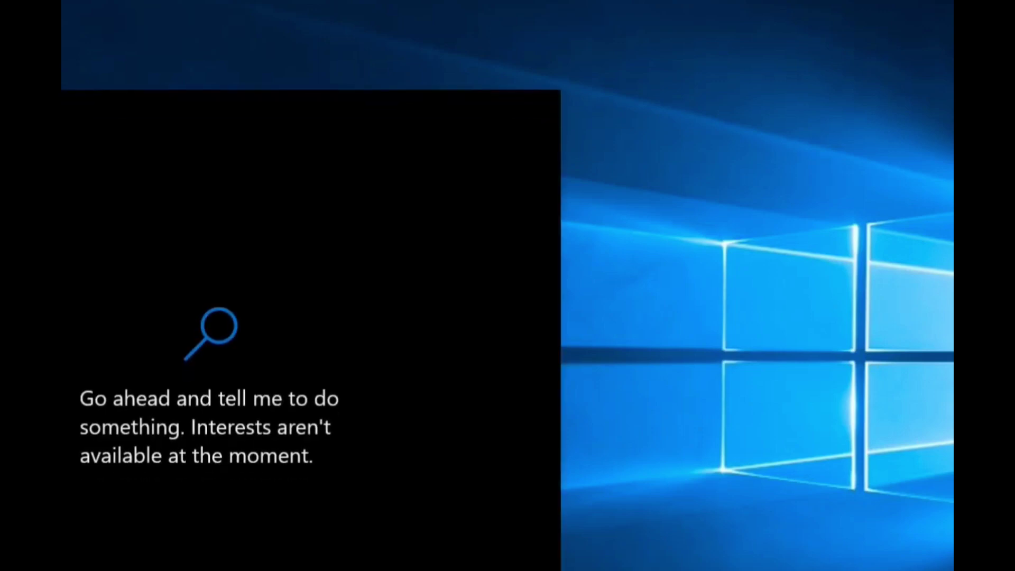
text(cmd)
key(Return)
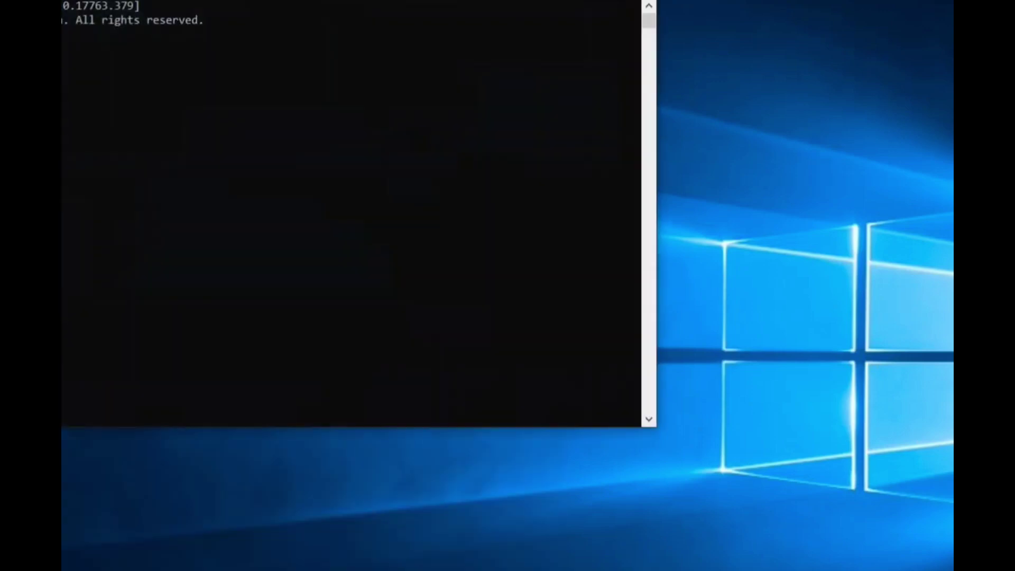
drag(253, 1, 505, 74)
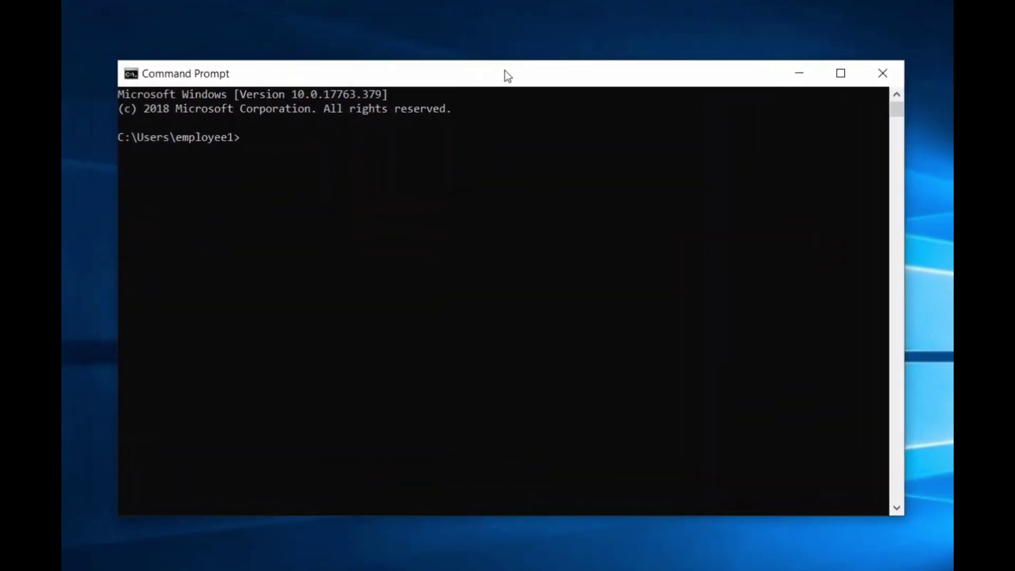
click(396, 180)
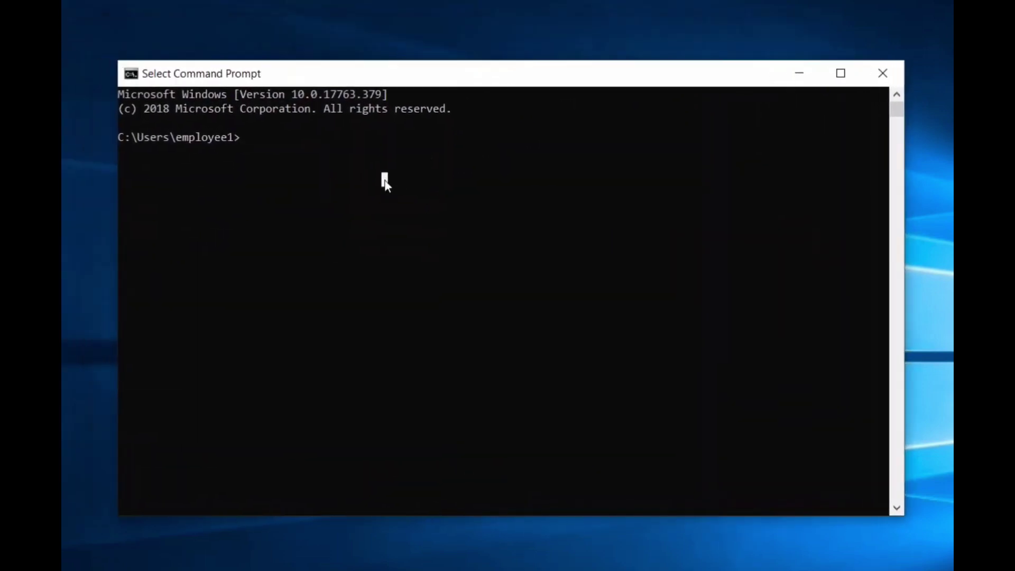
text(ipco)
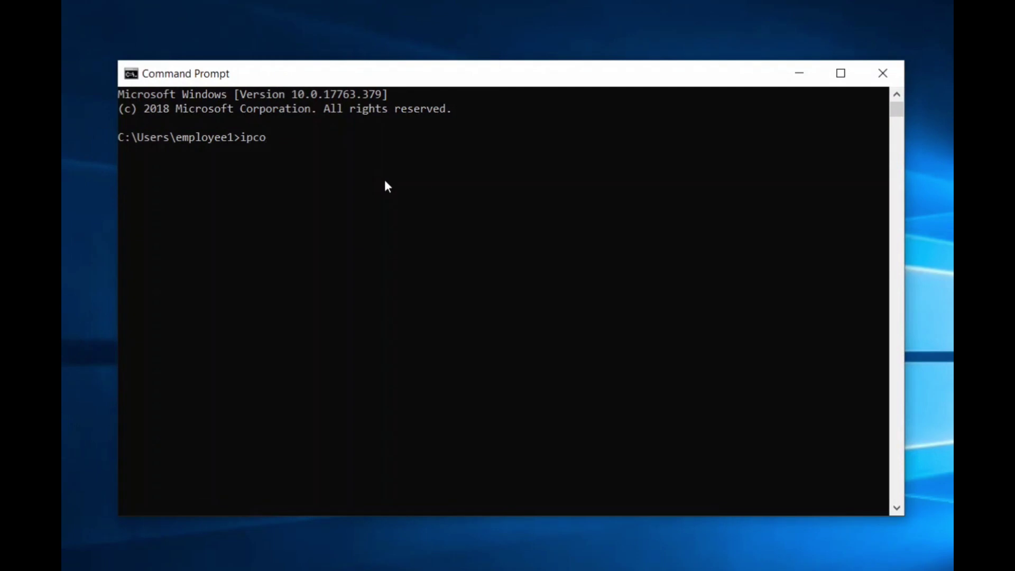
text(nfig /release)
key(Return)
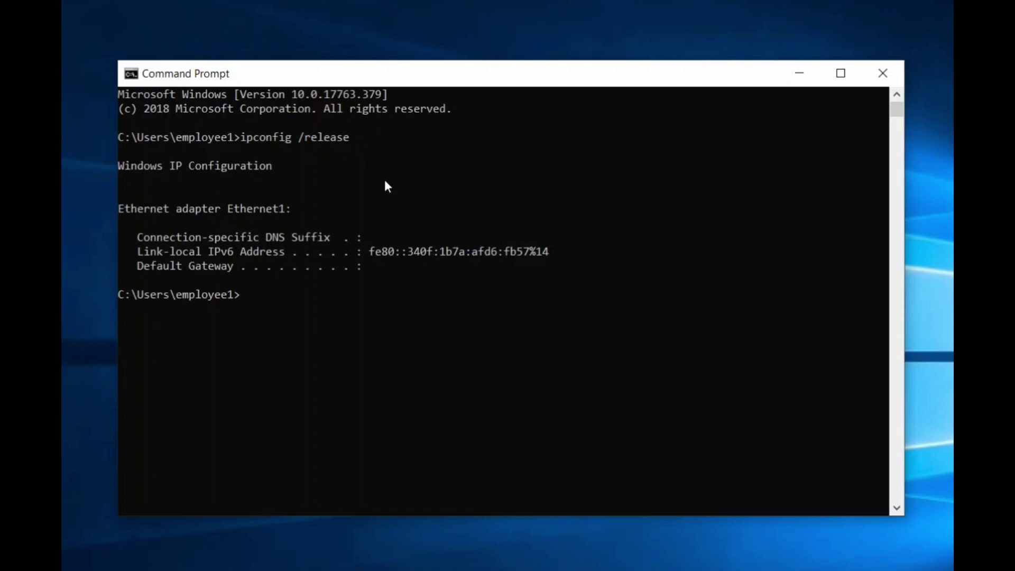
Renew the IPv4 lease with ipconfig /renew, receiving 192.168.1.206 with gateway 192.168.1.1.
key(Up)
key(BackSpace)
key(BackSpace)
key(BackSpace)
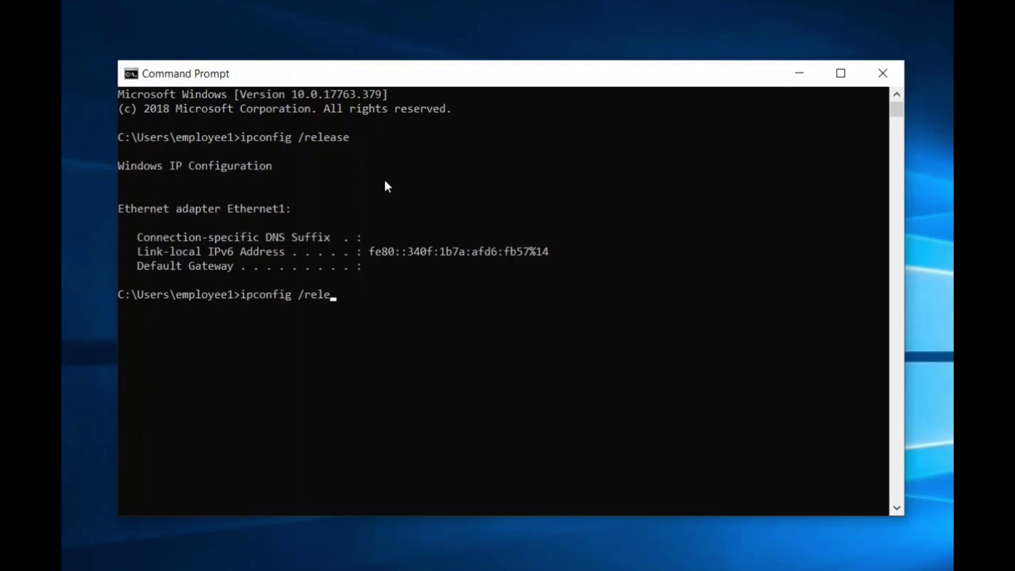
key(BackSpace)
key(BackSpace)
text(new)
key(Return)
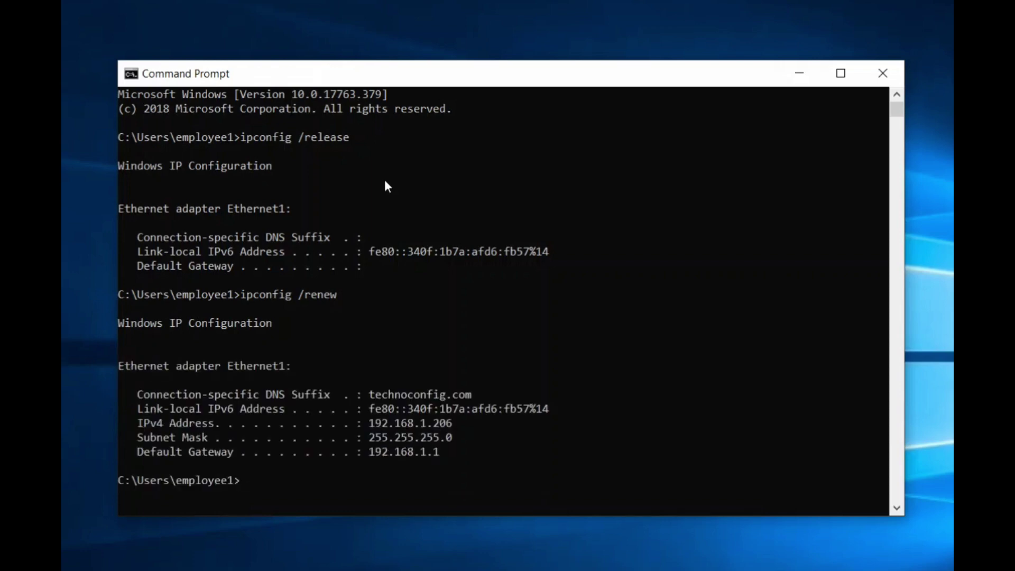
drag(150, 424, 465, 438)
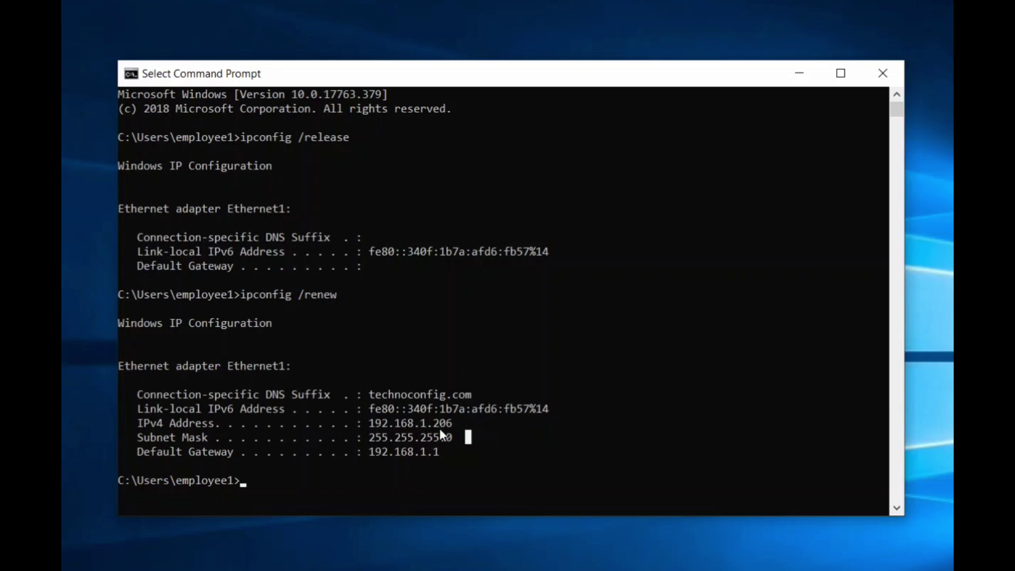
click(378, 425)
click(404, 426)
click(423, 426)
click(442, 428)
drag(431, 428, 448, 429)
click(434, 429)
drag(433, 428, 450, 433)
drag(458, 423, 437, 427)
click(437, 424)
drag(364, 439, 476, 440)
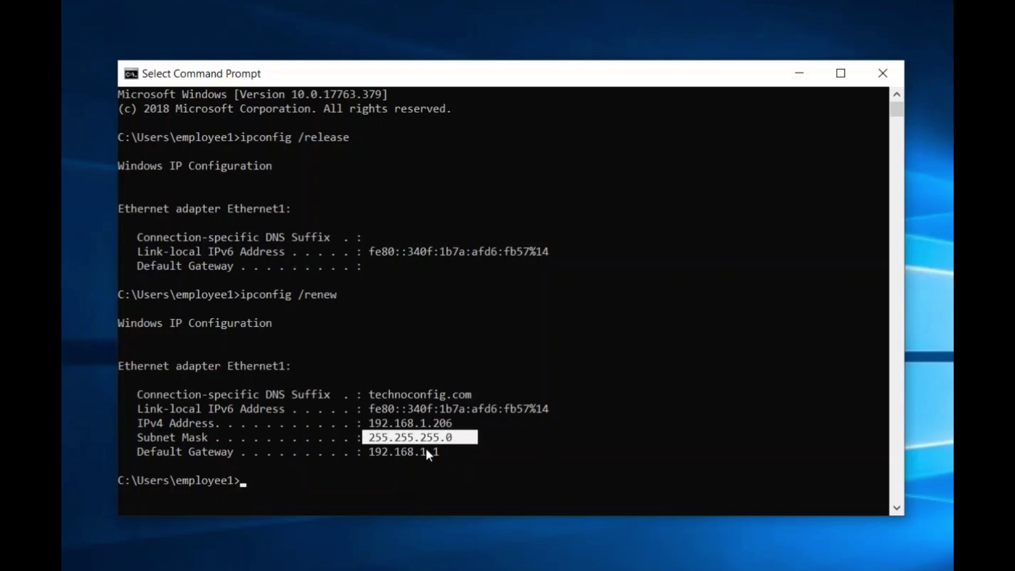
click(327, 479)
Clear the console and list full adapter details with ipconfig /all.
text(cls)
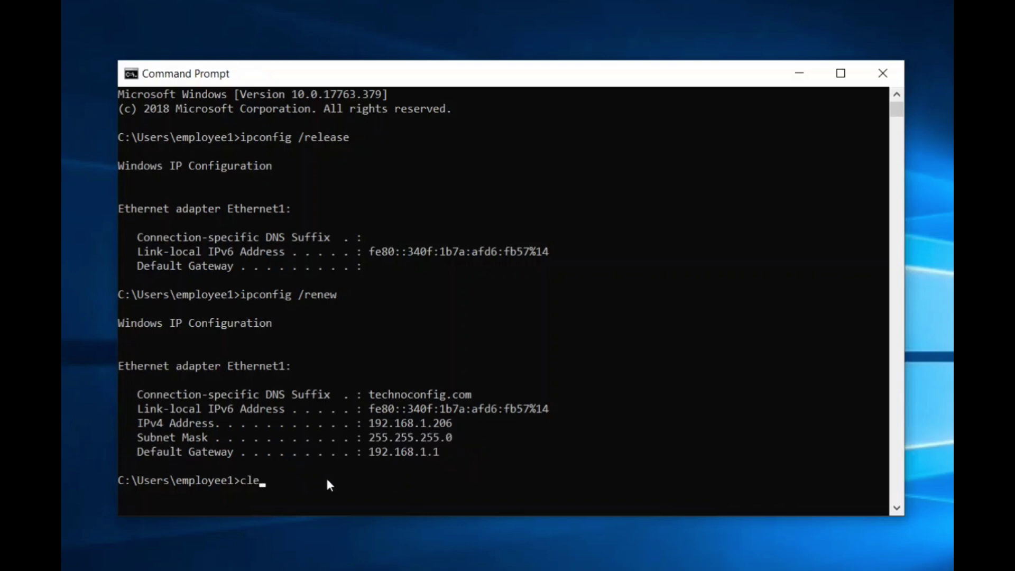
key(Return)
text(ipconfig)
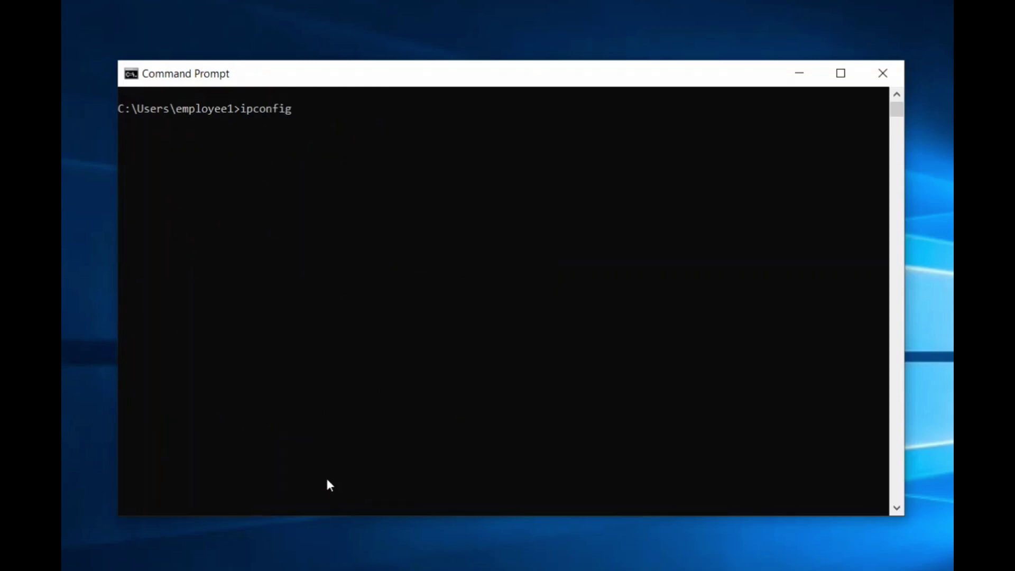
text( /all)
key(Return)
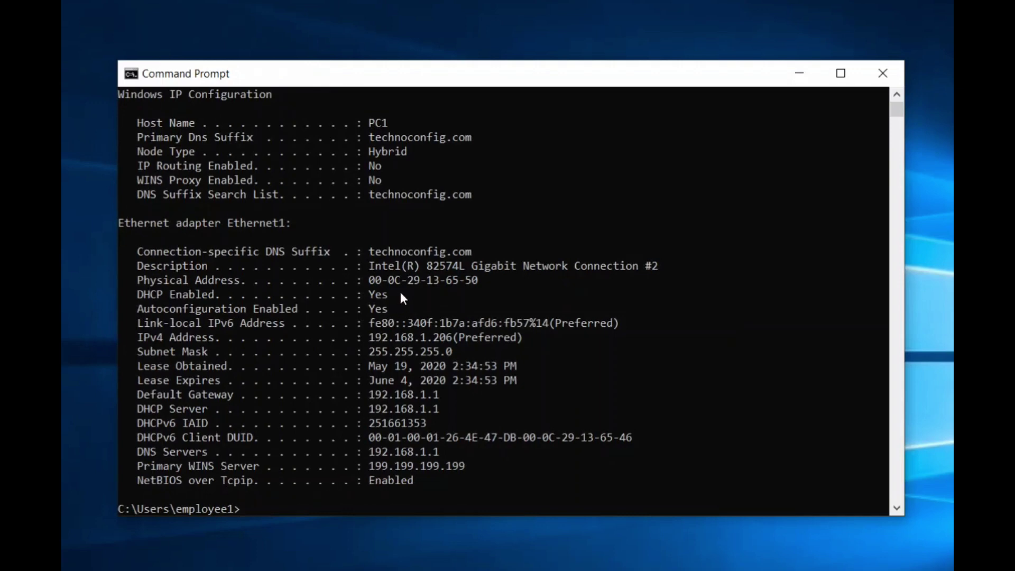
Highlight the DHCP Enabled, IPv4 address, subnet mask and lease lines, including expiry June 4, 2020.
drag(144, 296, 399, 297)
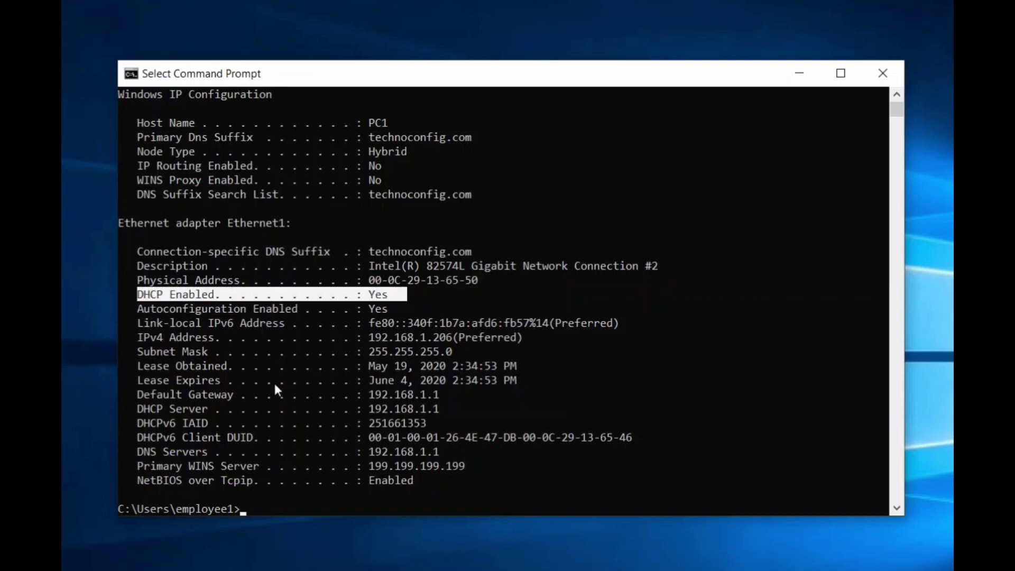
drag(139, 305, 400, 305)
click(399, 306)
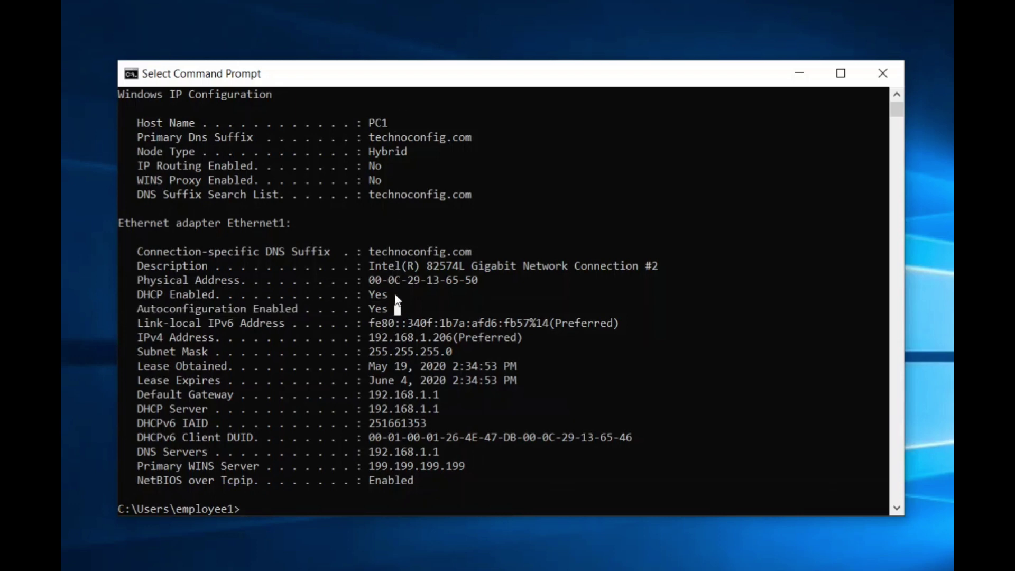
drag(142, 341, 453, 340)
drag(154, 353, 208, 353)
drag(138, 369, 208, 367)
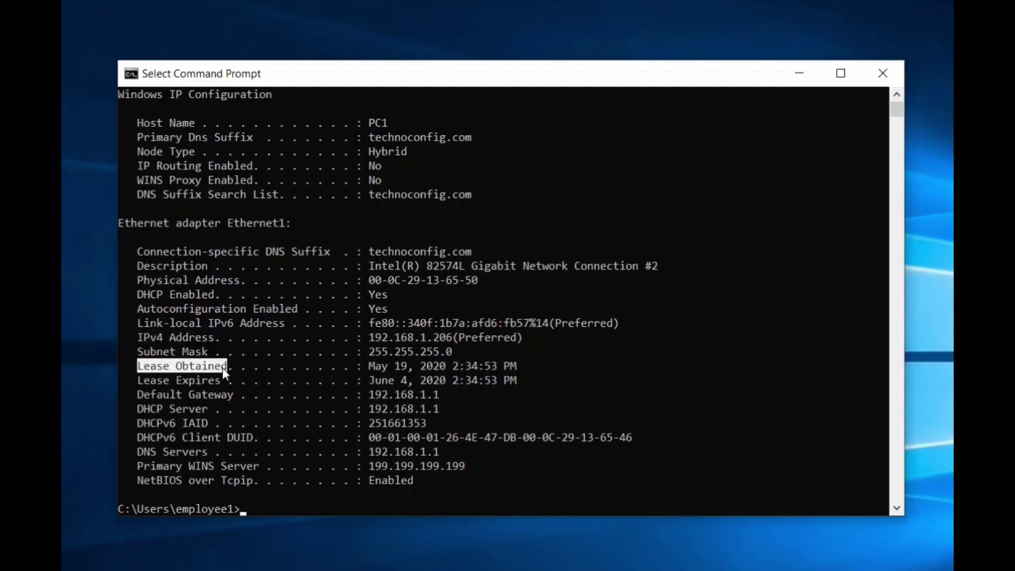
drag(363, 372, 406, 369)
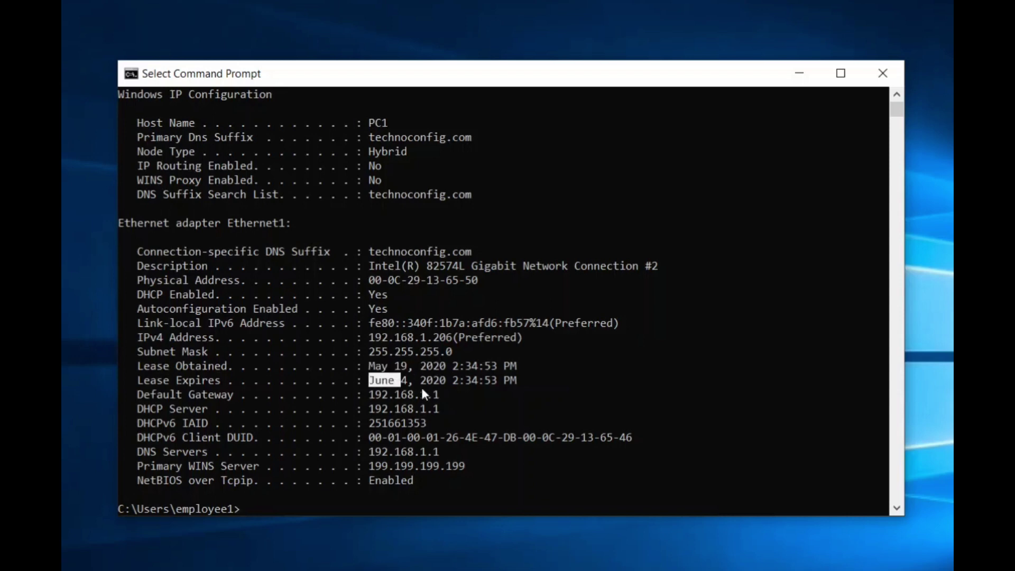
drag(422, 390, 447, 382)
click(436, 380)
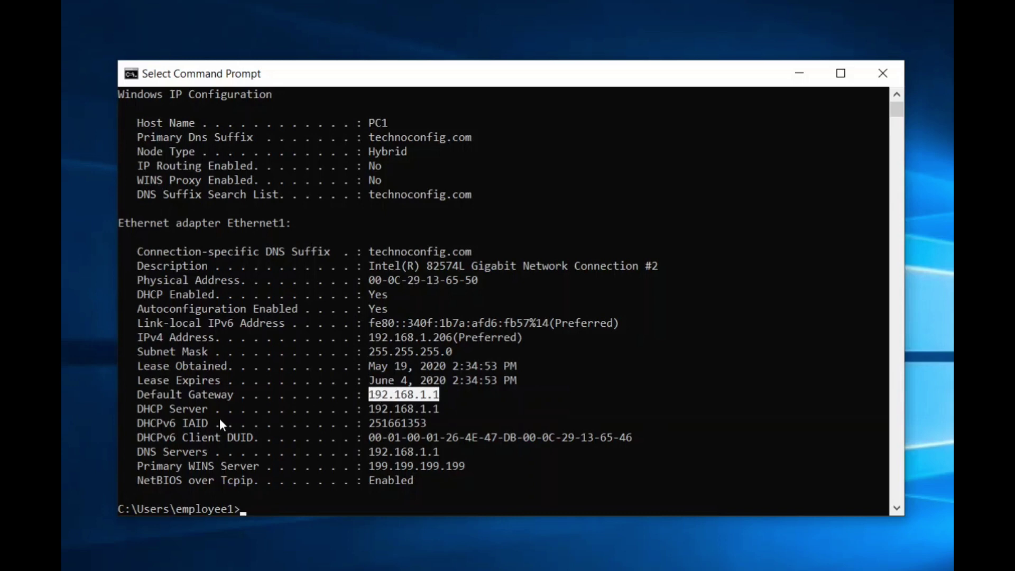
Highlight the DHCP Server 192.168.1.1, DNS Servers and WINS server lines.
drag(363, 409, 458, 414)
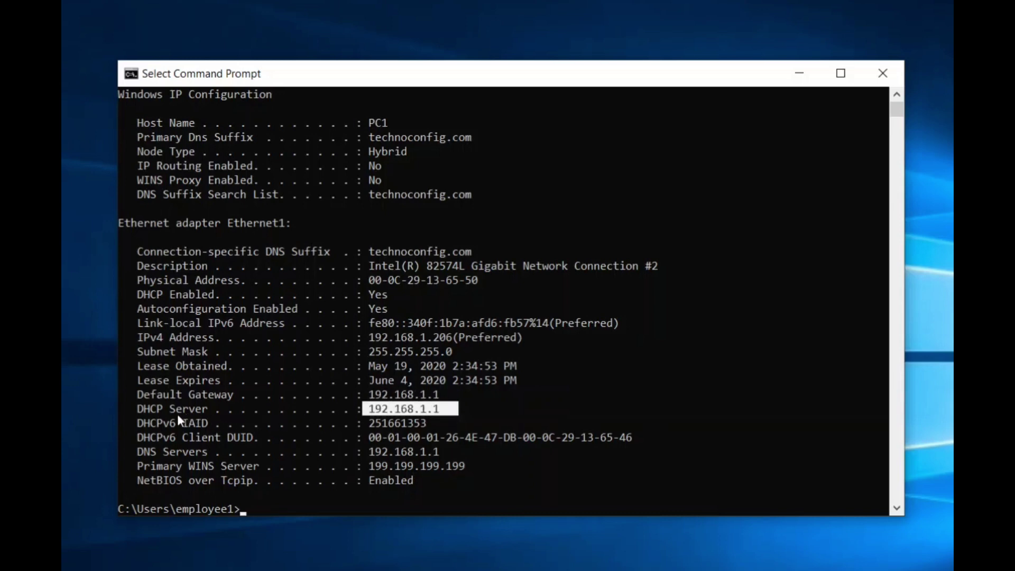
click(397, 409)
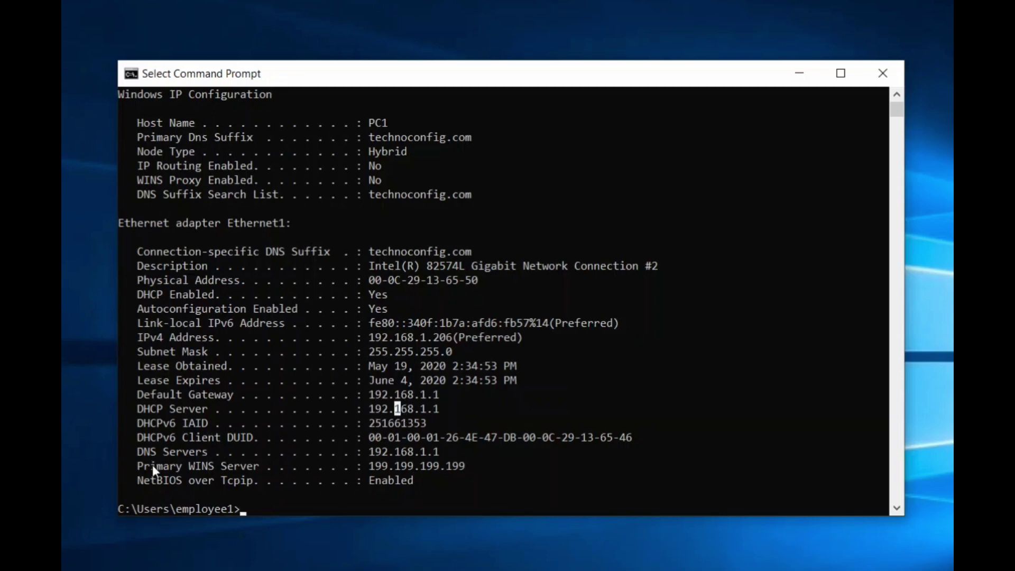
drag(139, 449, 380, 464)
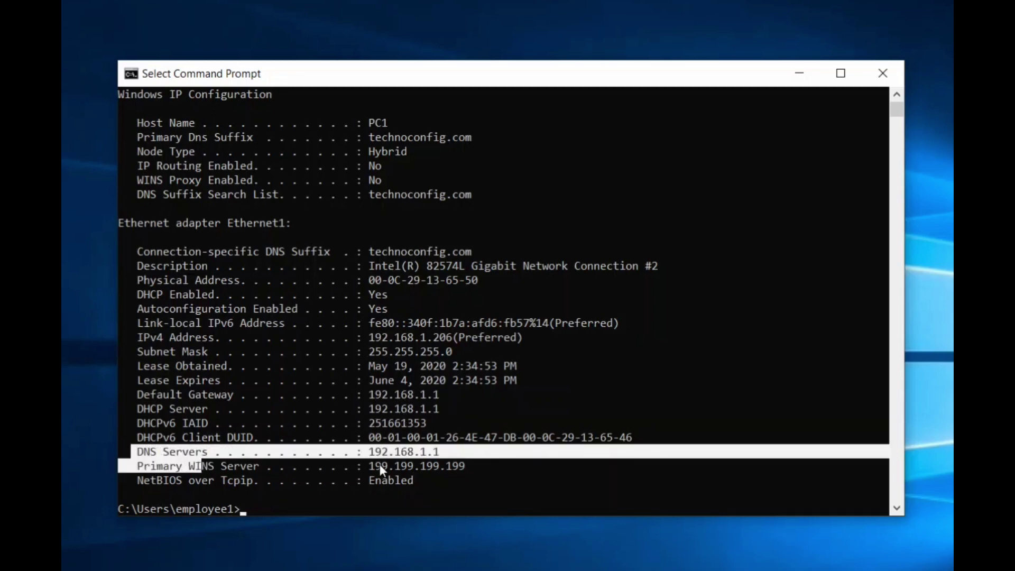
click(379, 466)
click(384, 462)
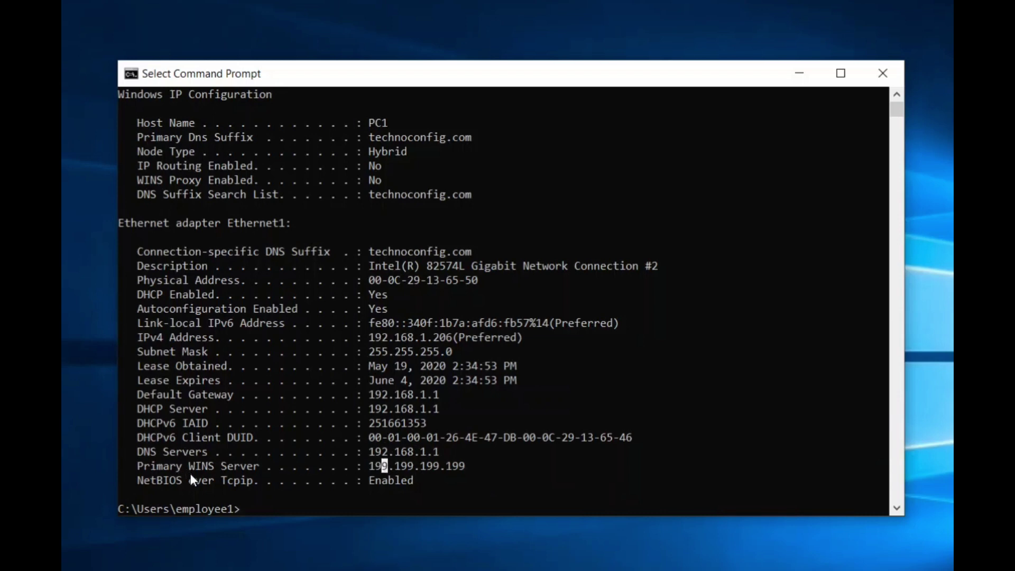
click(482, 465)
Clear the console and release the IPv6 lease with ipconfig /release6.
text(cls)
key(Return)
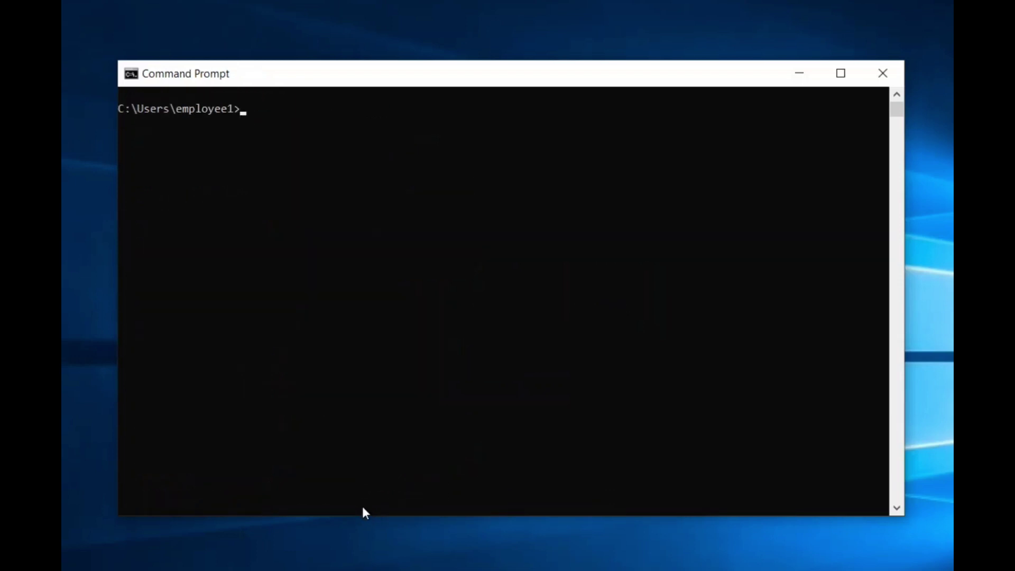
text(ipconfig /rlease)
key(BackSpace)
key(BackSpace)
key(BackSpace)
key(BackSpace)
key(BackSpace)
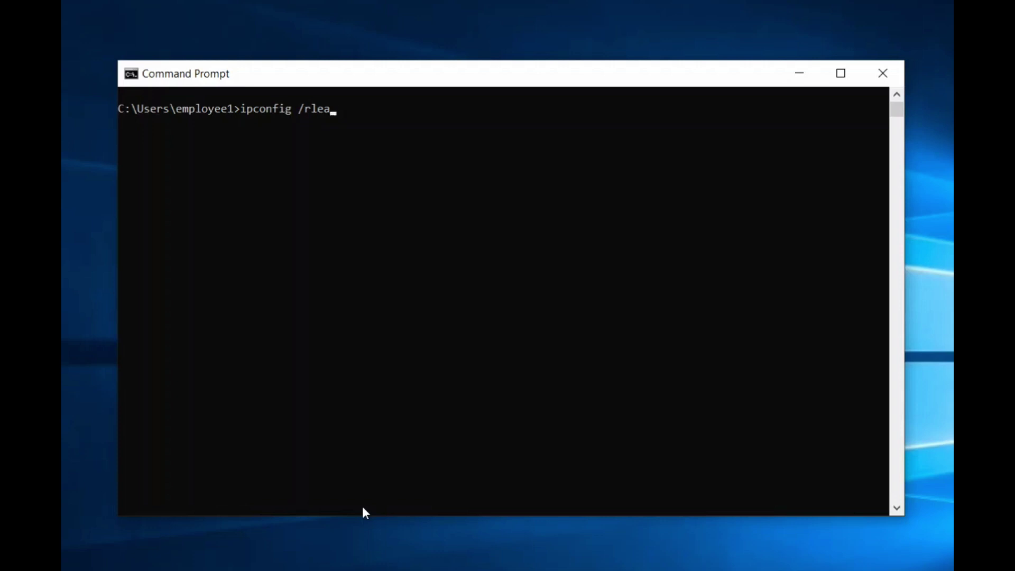
text(release6)
key(Return)
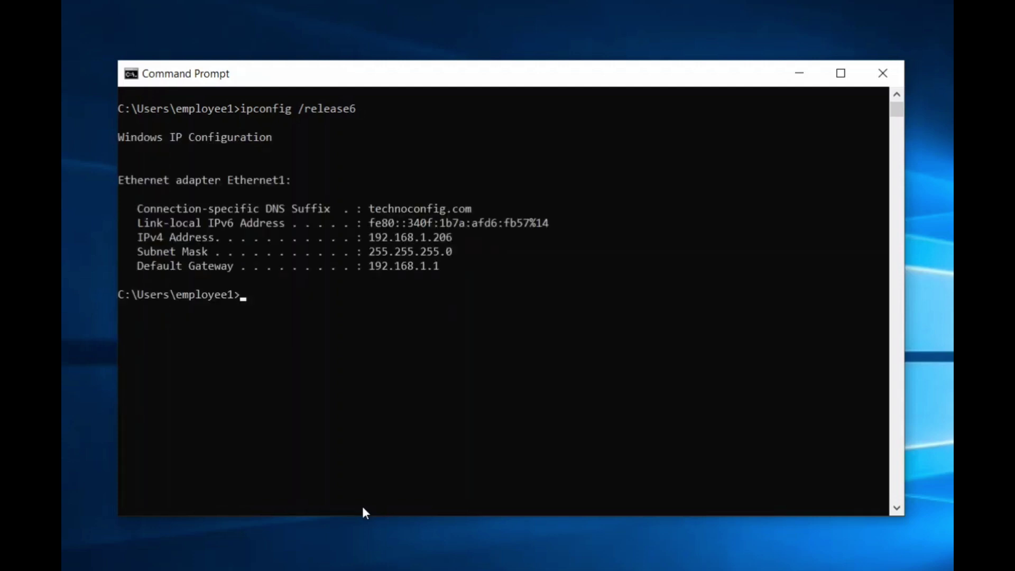
Renew the IPv6 lease with ipconfig /renew6, receiving 2fff::5469:97a3:8510:4cc1.
key(Up)
key(BackSpace)
key(BackSpace)
key(BackSpace)
key(BackSpace)
key(BackSpace)
key(BackSpace)
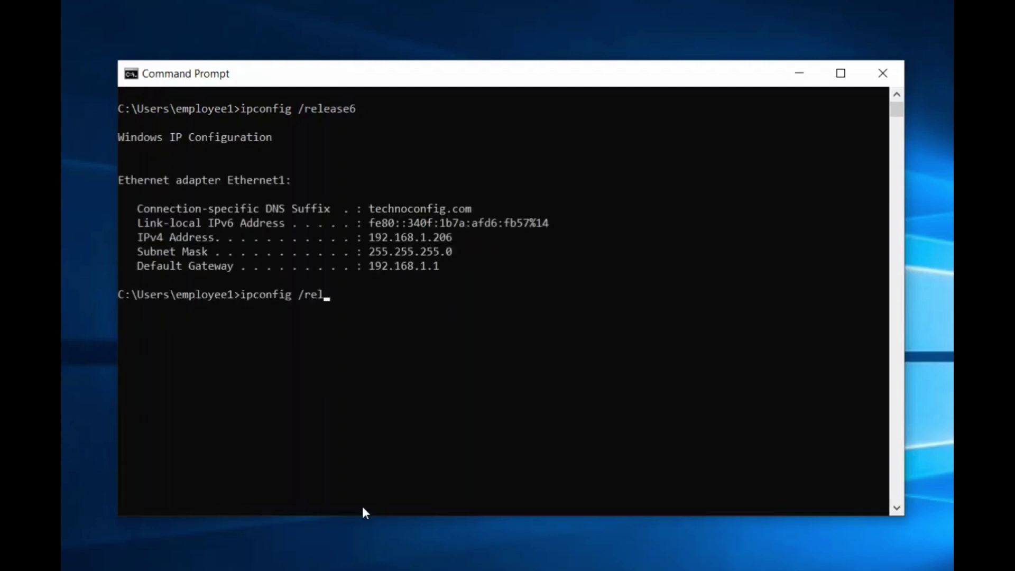
text(new6)
key(Return)
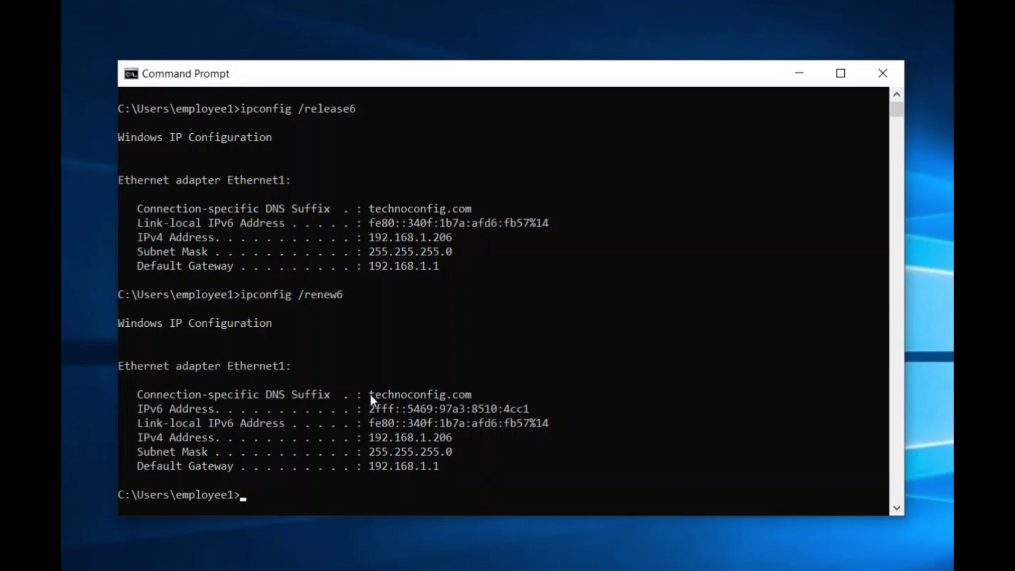
Highlight the new IPv6 address, subnet mask 255.255.255.0 and default gateway 192.168.1.1.
drag(371, 407, 556, 410)
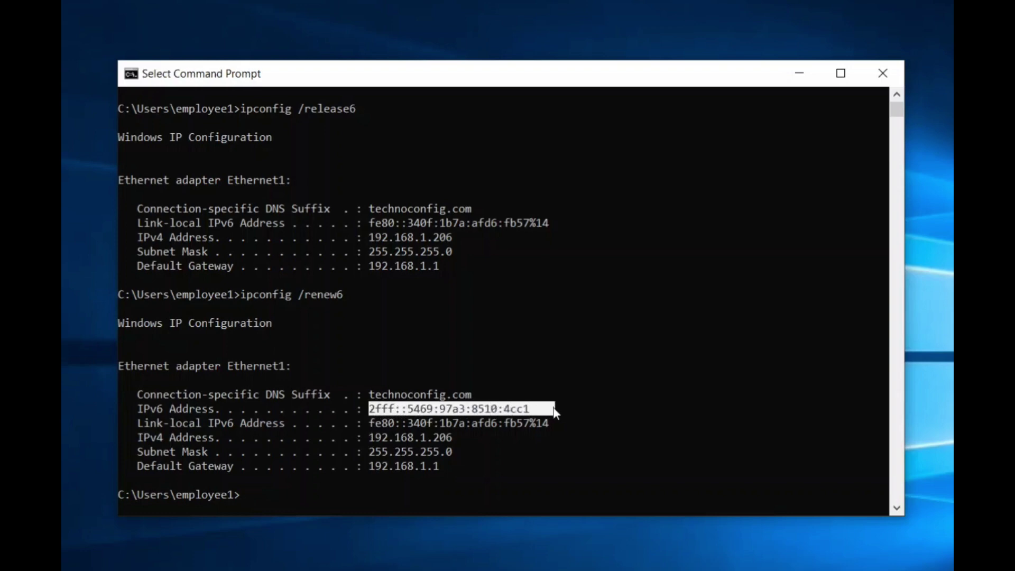
click(411, 408)
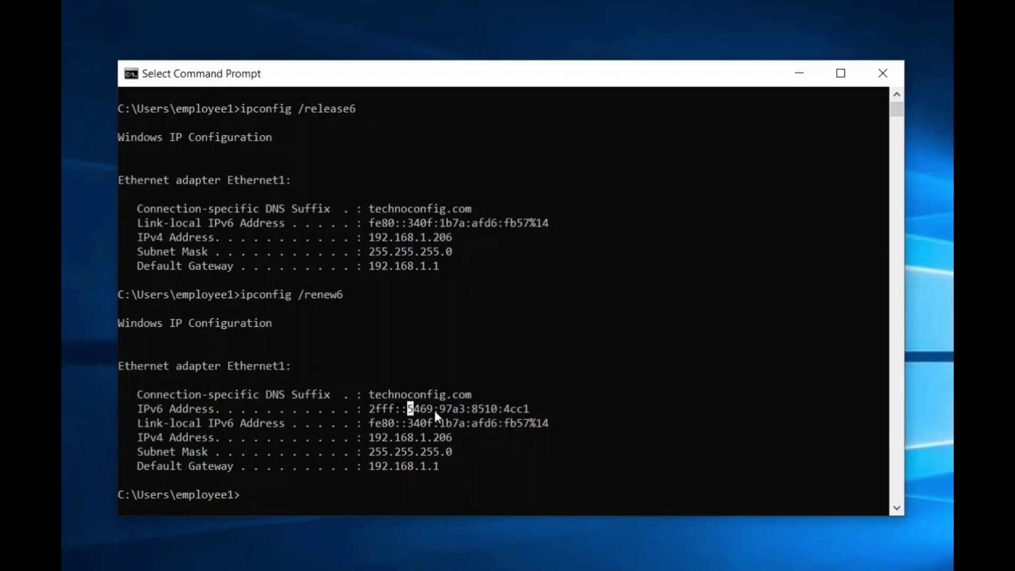
drag(370, 451, 471, 452)
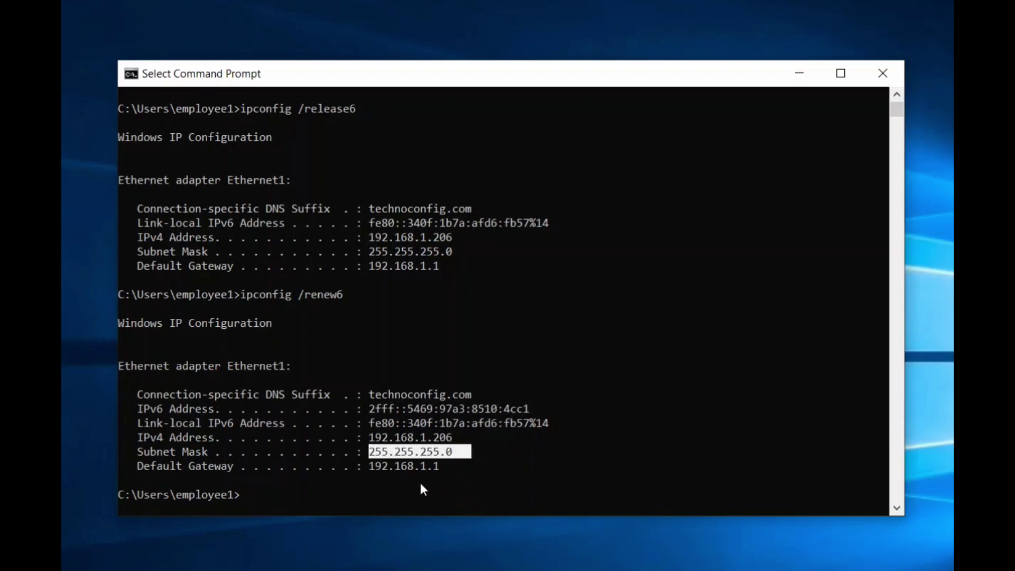
drag(363, 466, 446, 466)
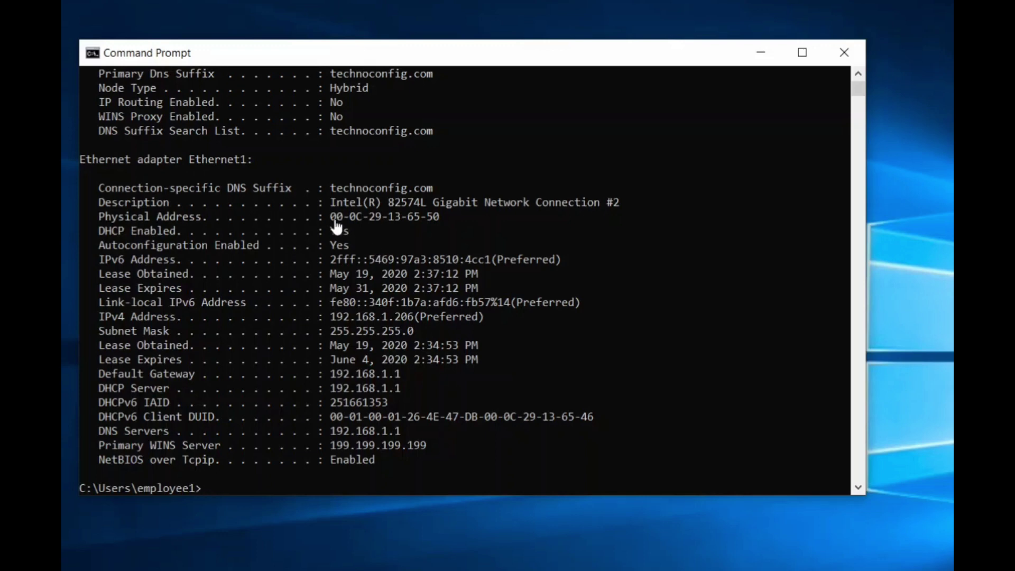
Select and copy the physical address 00-0C-29-13-65-50 from the adapter listing.
click(353, 215)
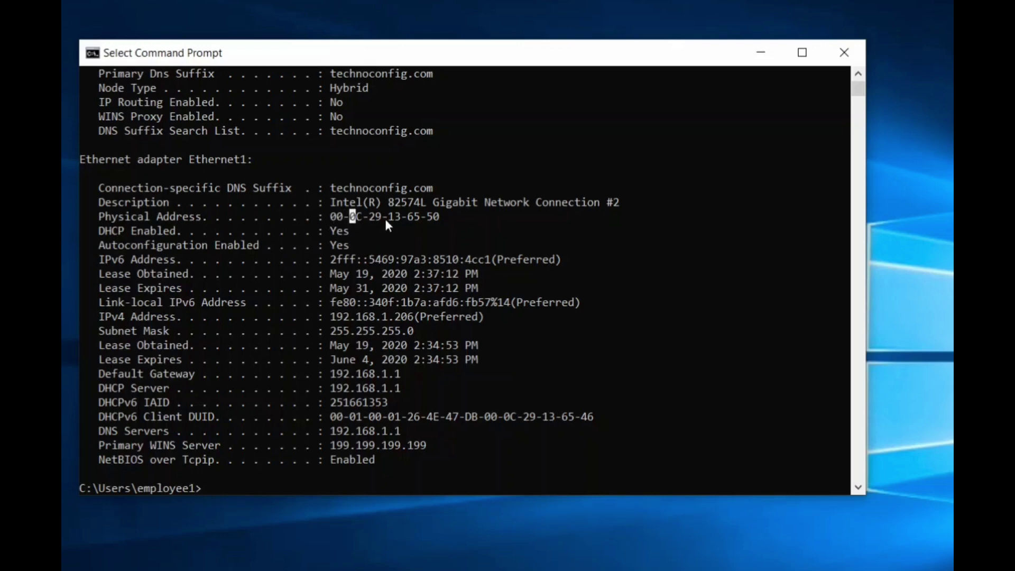
drag(436, 217, 331, 217)
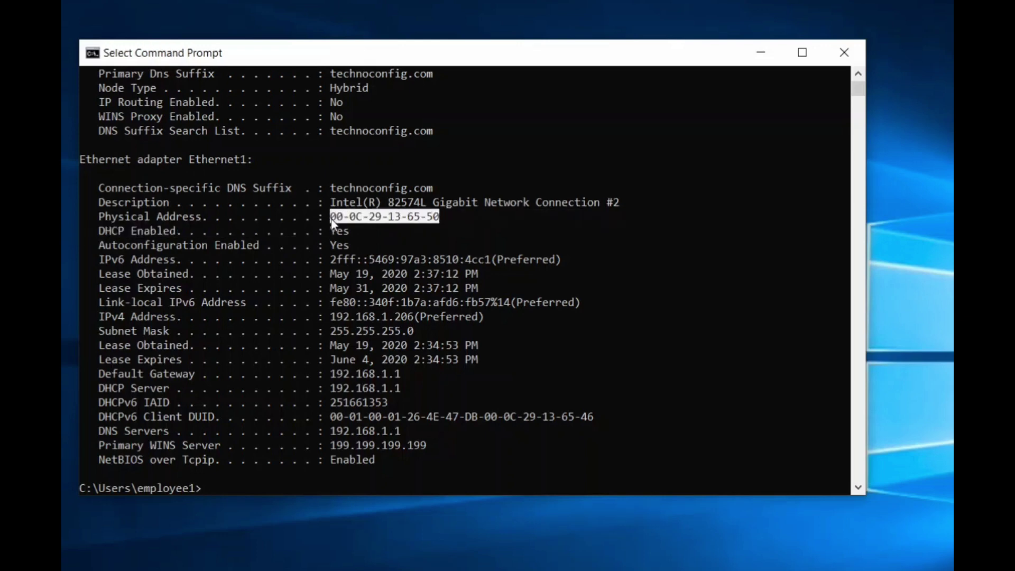
right_click(355, 217)
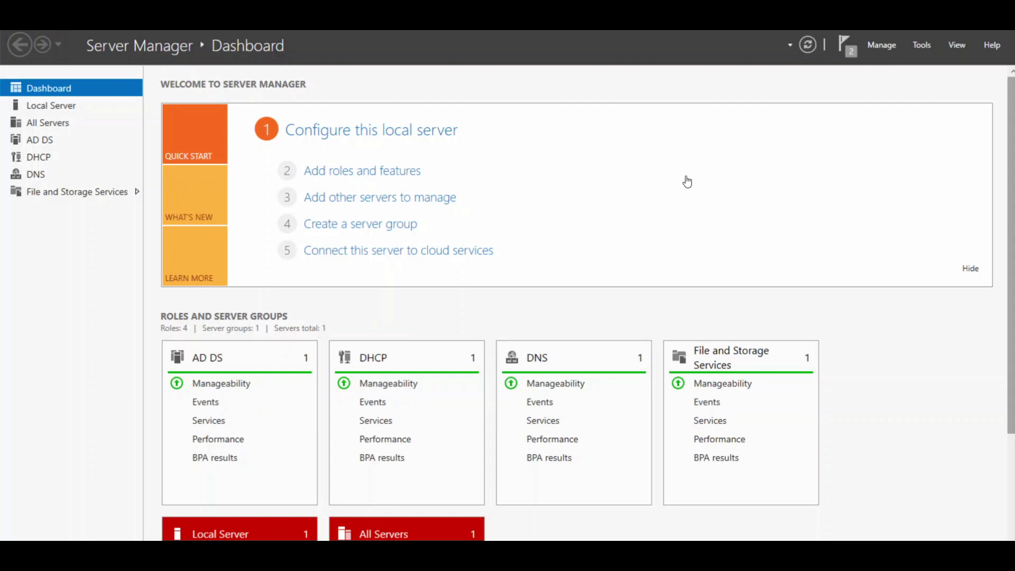
Launch the DHCP console from Tools and enlarge its window and tree pane.
click(919, 46)
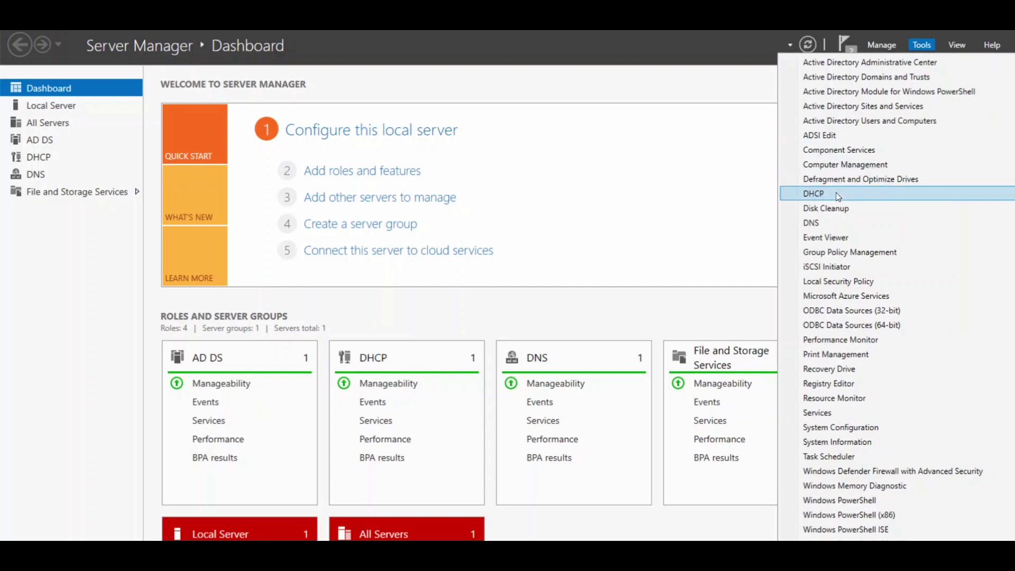
click(836, 194)
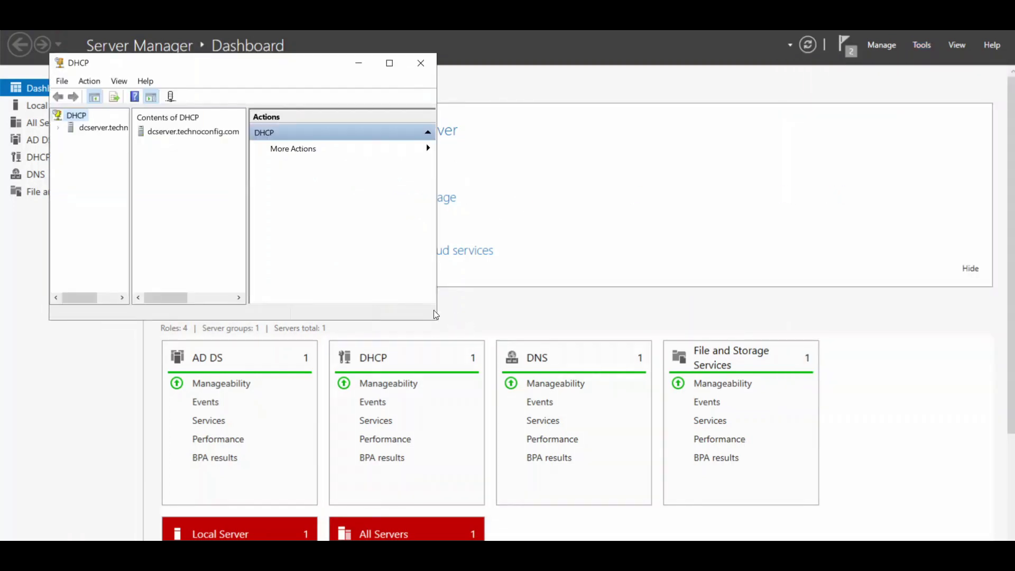
drag(437, 319, 743, 423)
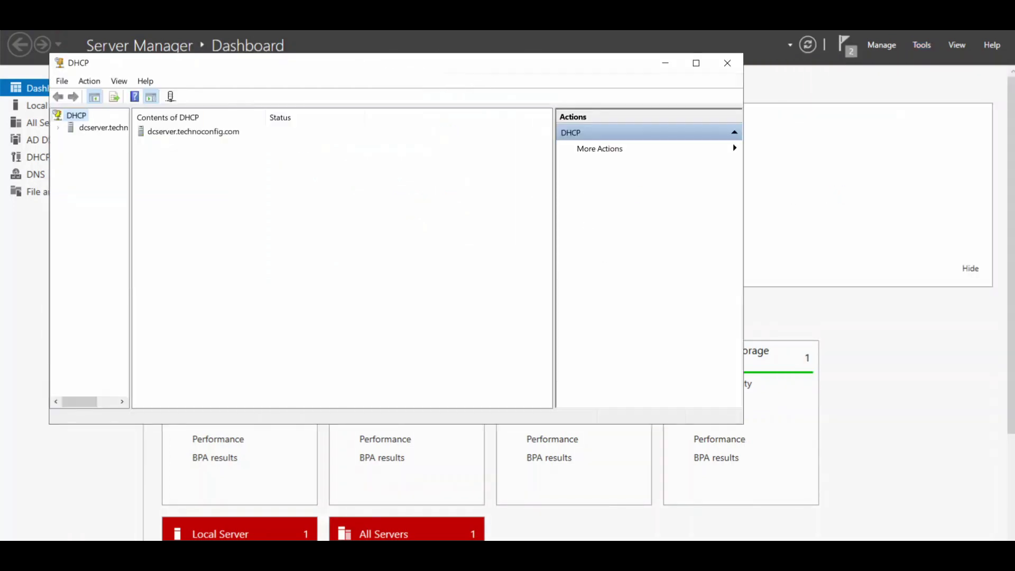
drag(472, 70, 528, 83)
drag(187, 213, 257, 212)
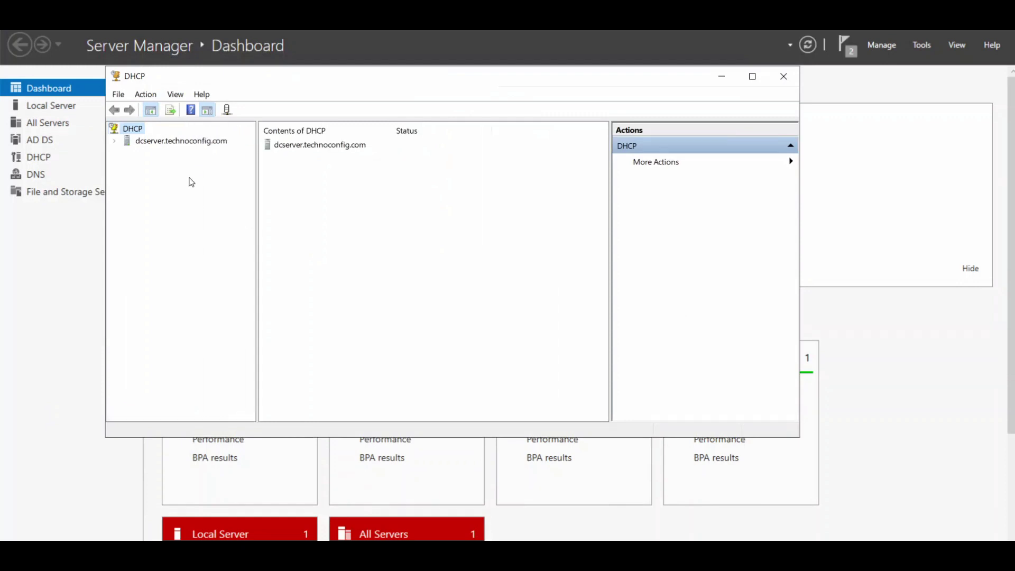
Expand dcserver.technoconfig.com, IPv4 and the 192.168.1.0 Emergency Room scope.
click(188, 142)
double_click(188, 142)
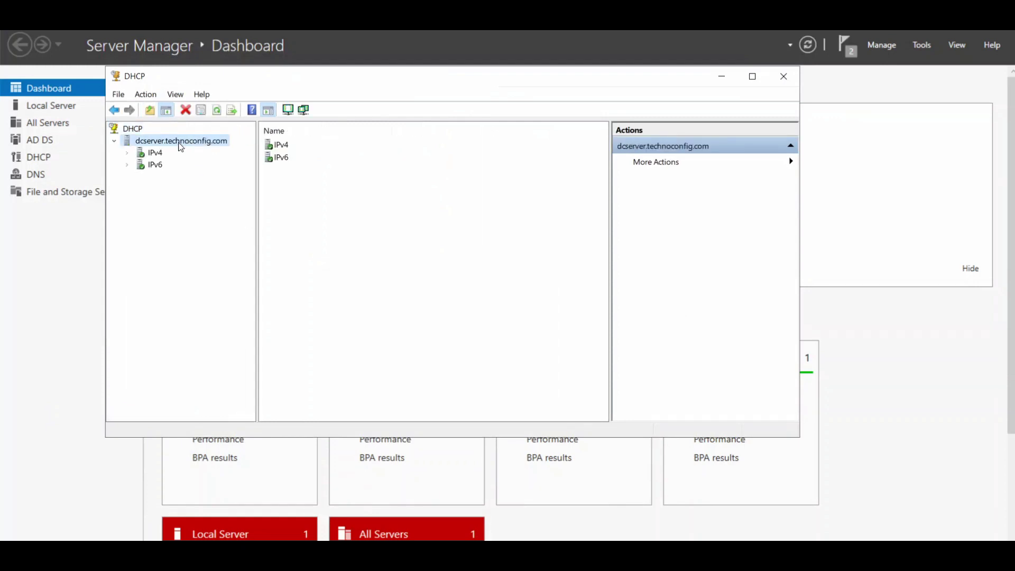
click(148, 153)
click(128, 153)
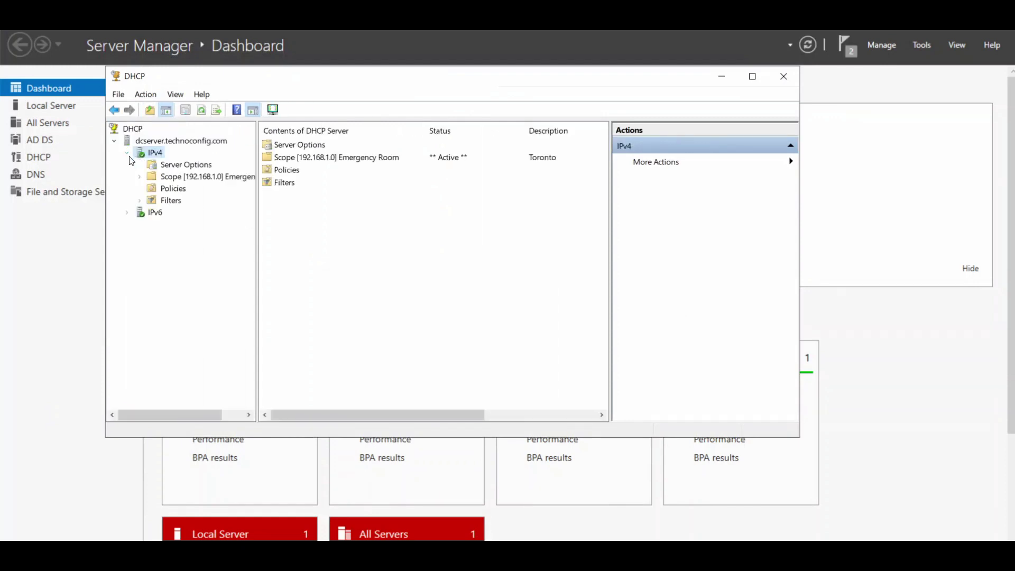
double_click(153, 177)
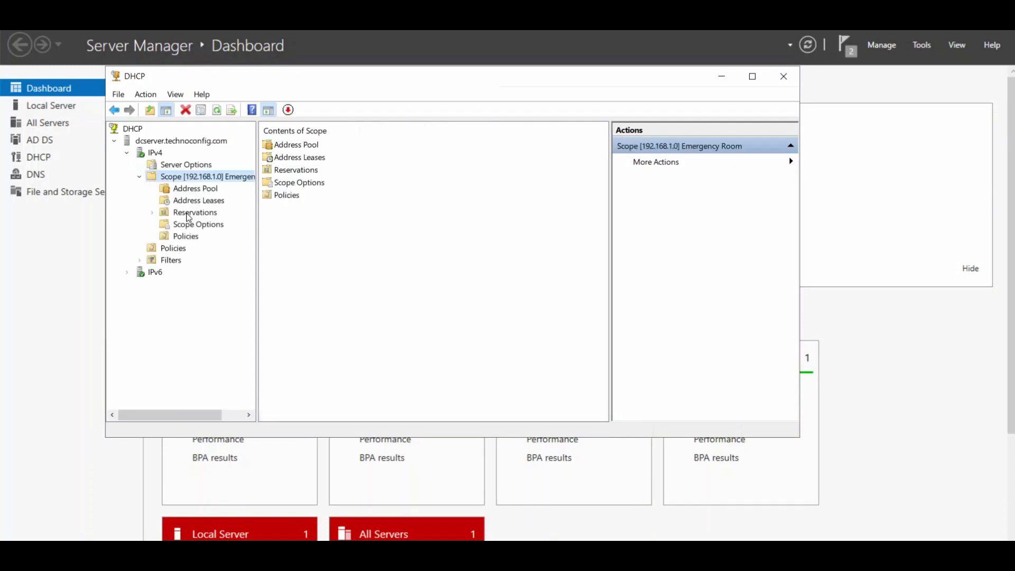
Start a new reservation in the Emergency Room scope named employee1.
click(187, 212)
right_click(188, 212)
click(238, 222)
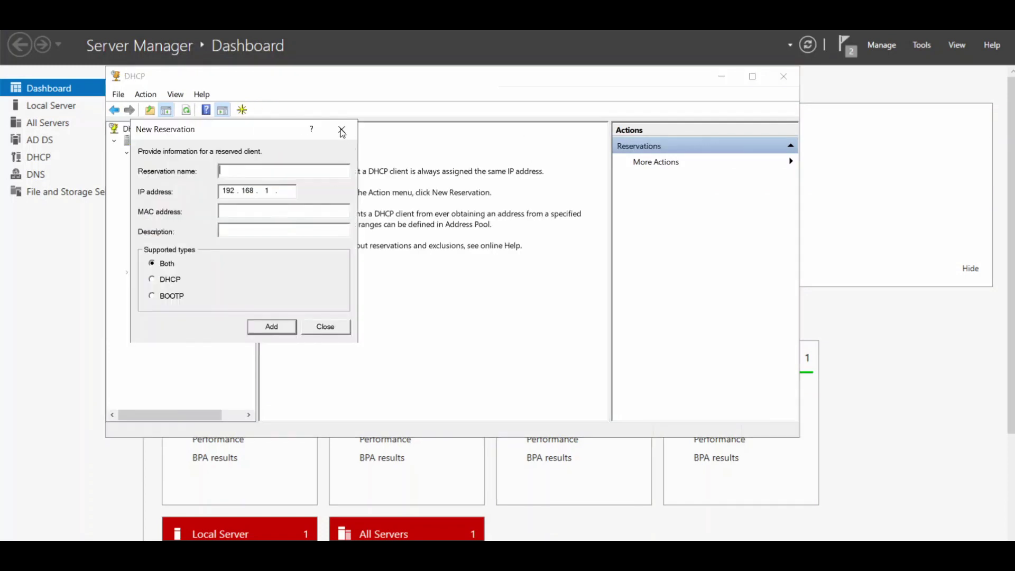
drag(344, 132, 552, 185)
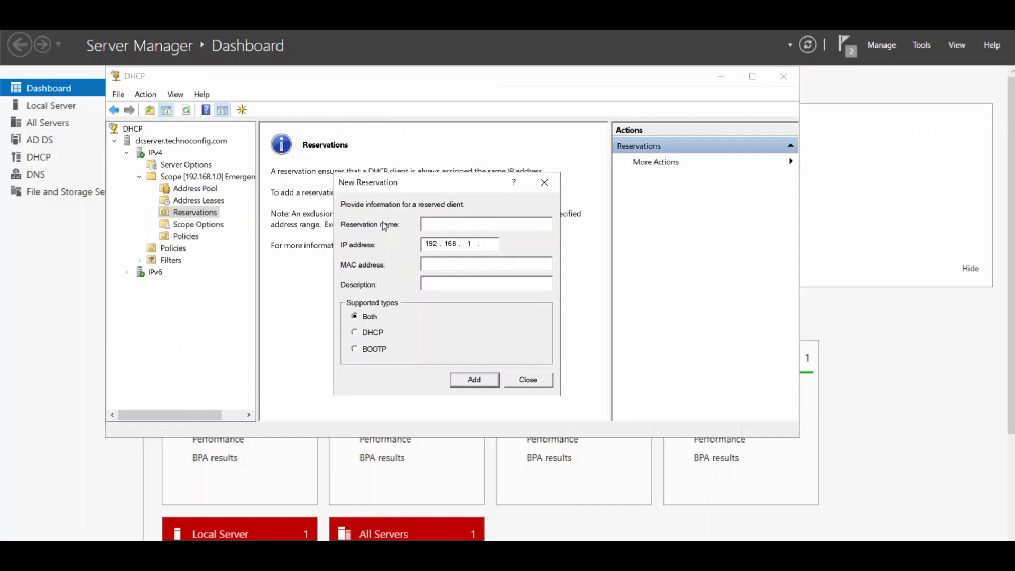
text(em)
text(ploy)
key(BackSpace)
text(yee1)
Reserve 192.168.1.236 for the client's pasted MAC address with hyphens removed, and add it.
click(490, 244)
text(236)
text(00-0C-29-13-65-50)
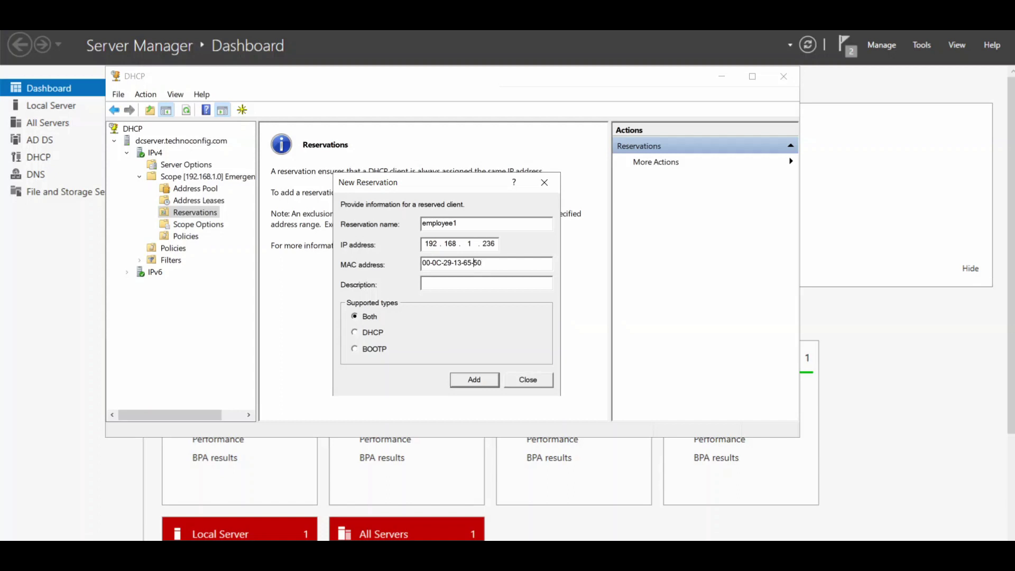
key(BackSpace)
key(BackSpace)
key(BackSpace)
key(BackSpace)
key(Left)
key(Left)
key(BackSpace)
click(473, 380)
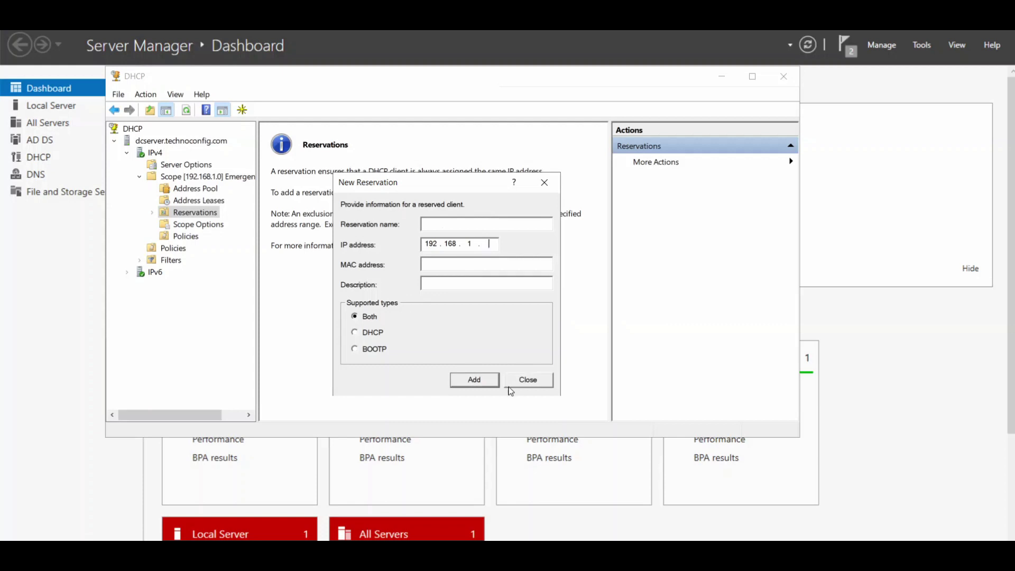
click(529, 381)
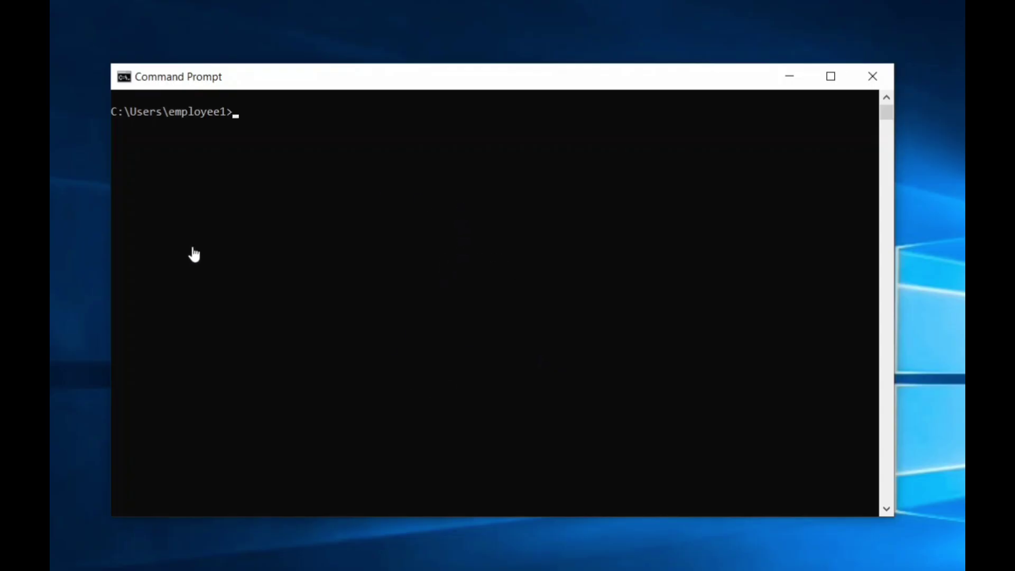
Run ipconfig on the client and highlight its current IPv4 address 192.168.1.206.
drag(307, 90, 329, 91)
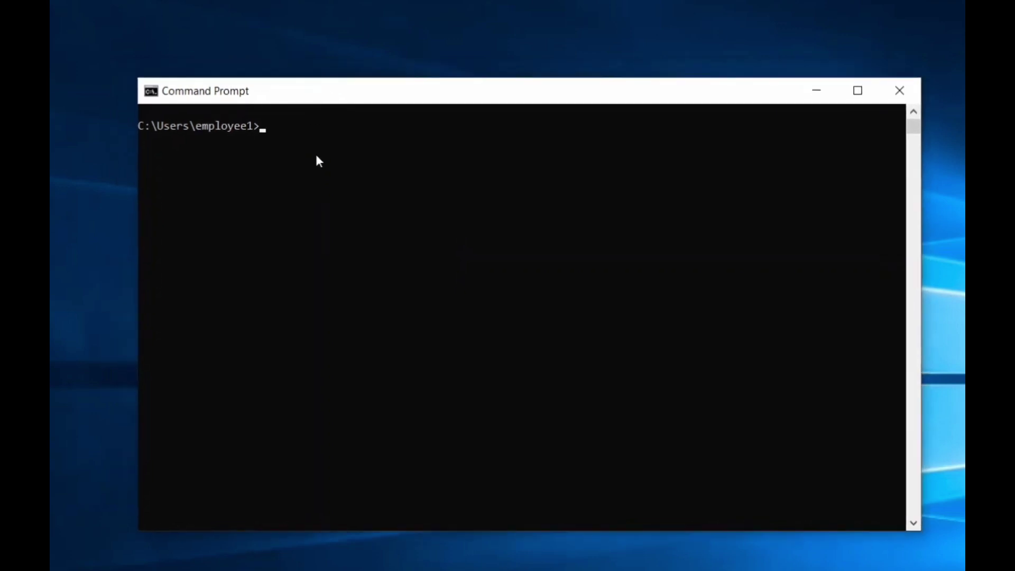
click(315, 153)
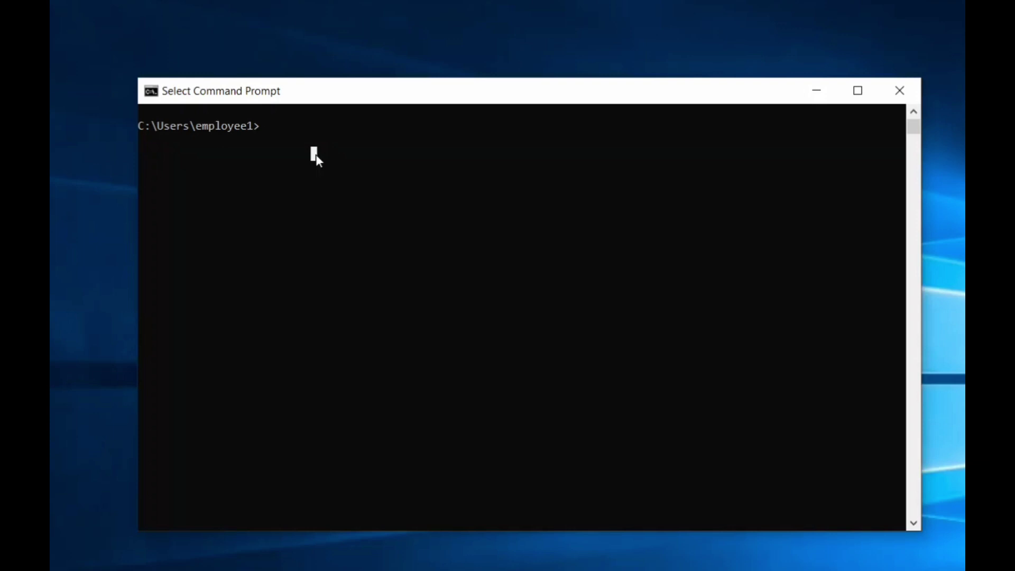
text(ipco)
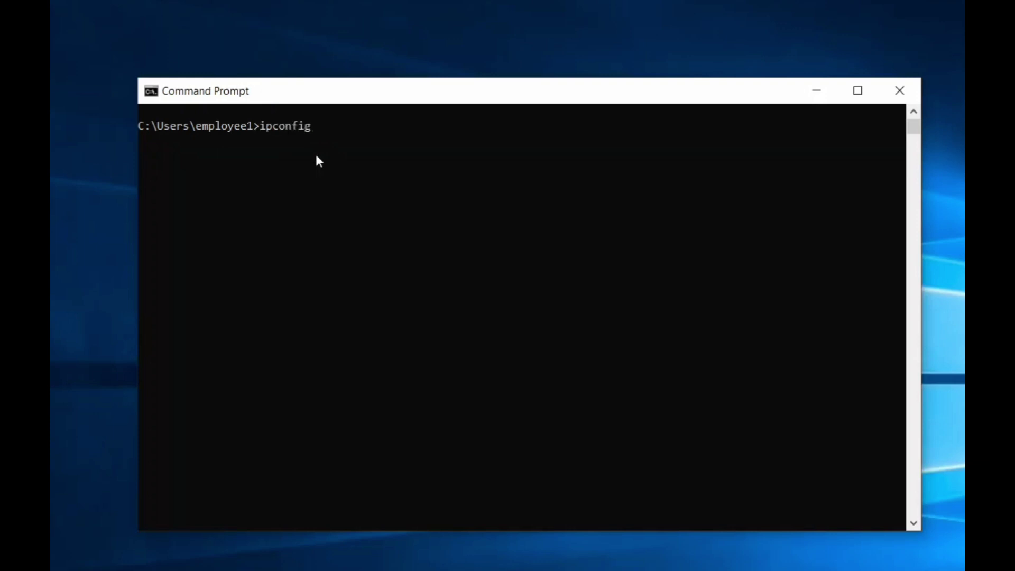
text(nfig)
key(Return)
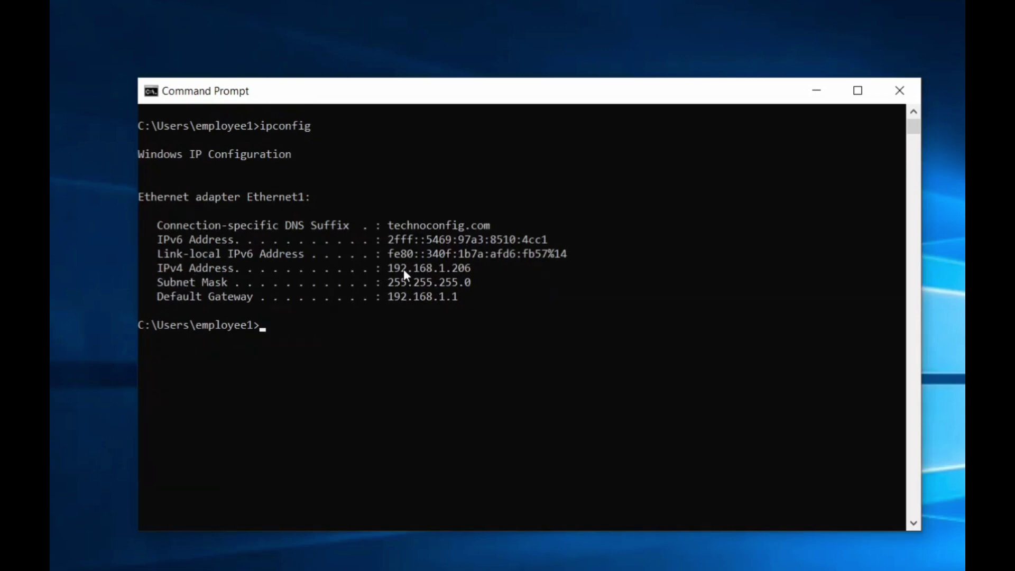
drag(389, 268, 474, 273)
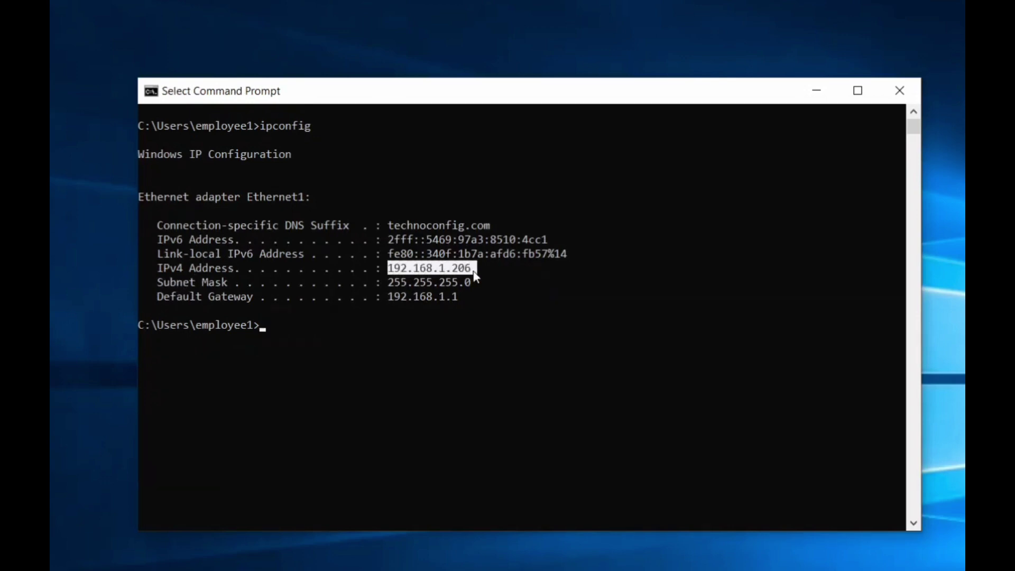
click(413, 269)
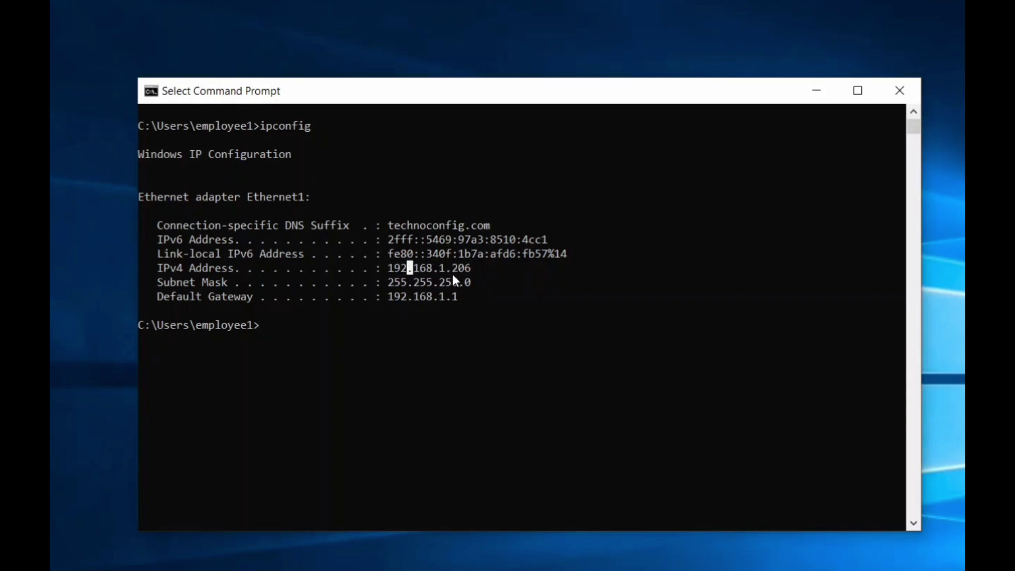
mouse_move(471, 272)
mouse_down()
mouse_move(457, 274)
mouse_move(461, 285)
mouse_move(475, 271)
mouse_up()
click(446, 341)
Release the 192.168.1.206 lease with ipconfig /release, clear the console, and enter ipconfig /renew.
text(ipconfig)
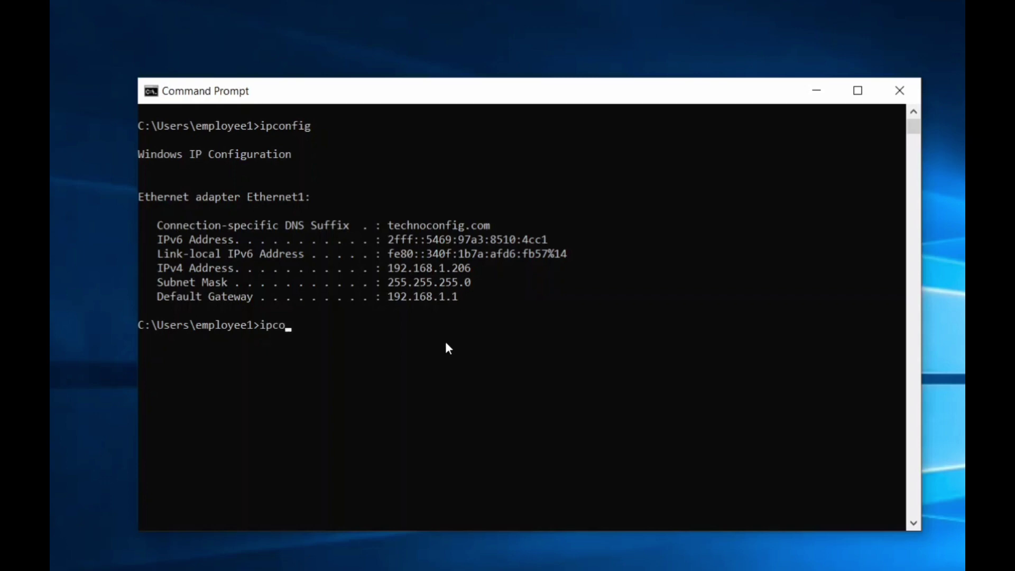
text( /release)
key(Return)
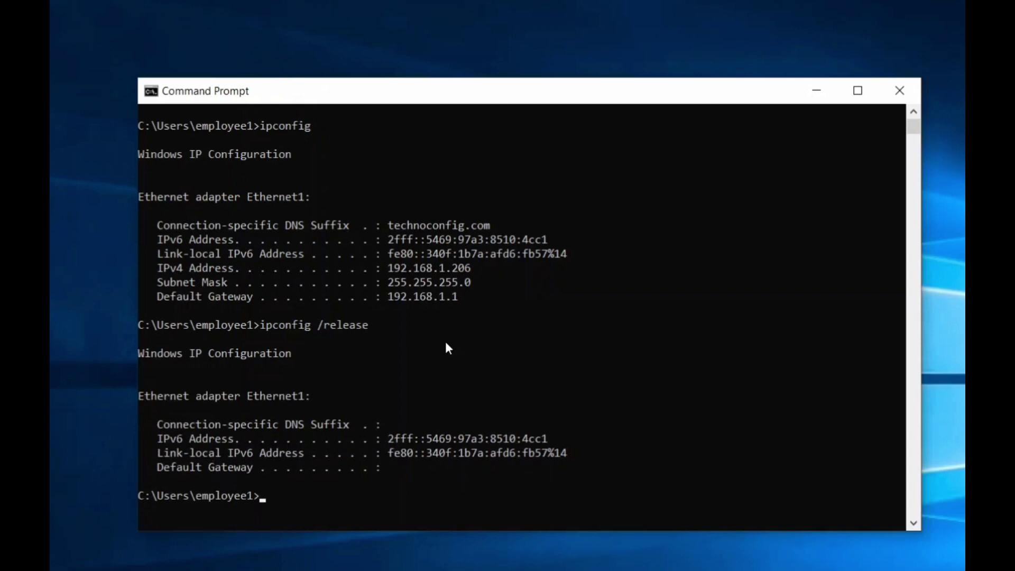
text(cls)
key(Return)
text(ipconfig)
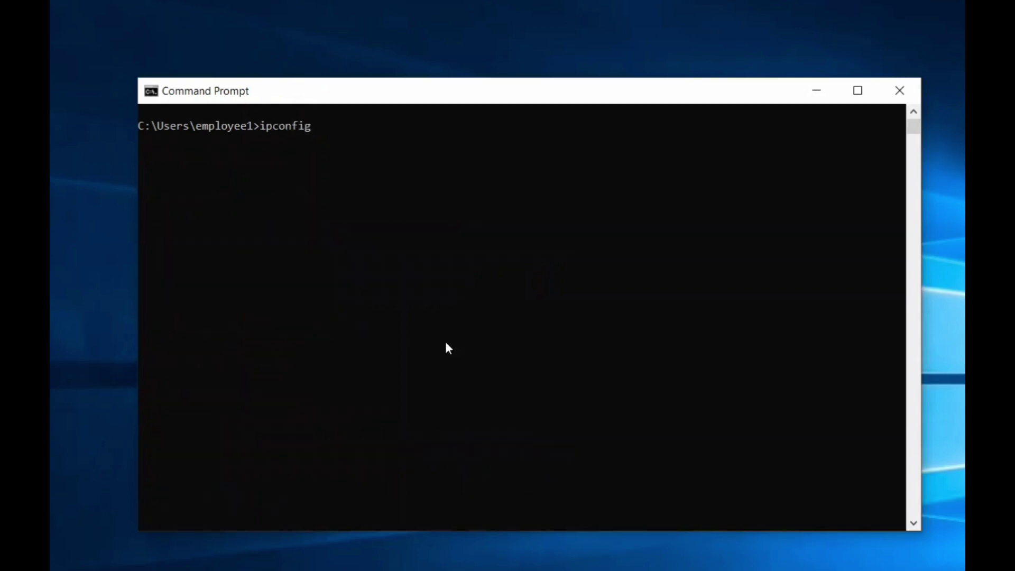
text( /renew)
Renew the IPv4 lease and highlight the newly assigned reserved address 192.168.1.236.
key(Return)
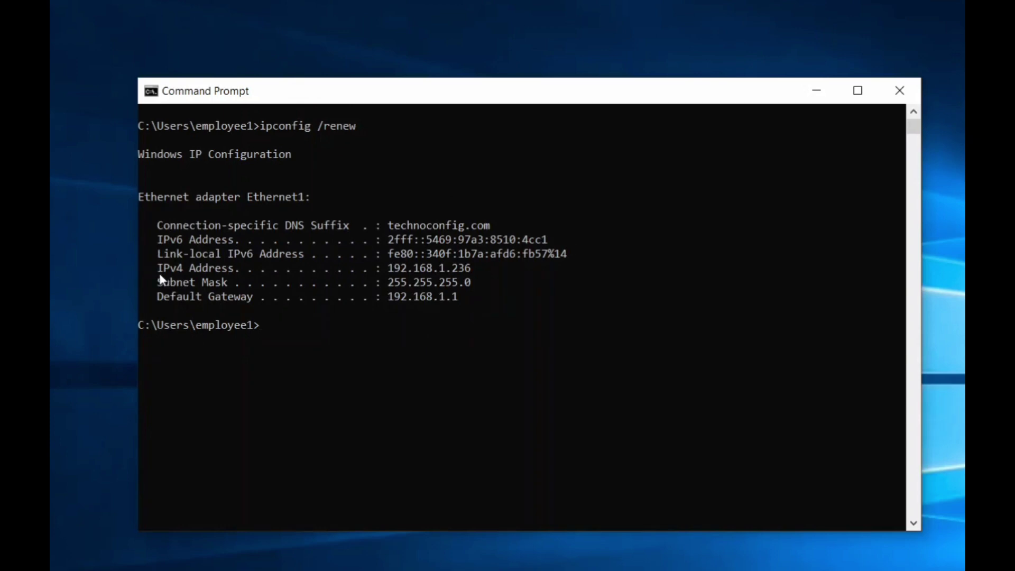
drag(158, 267, 477, 271)
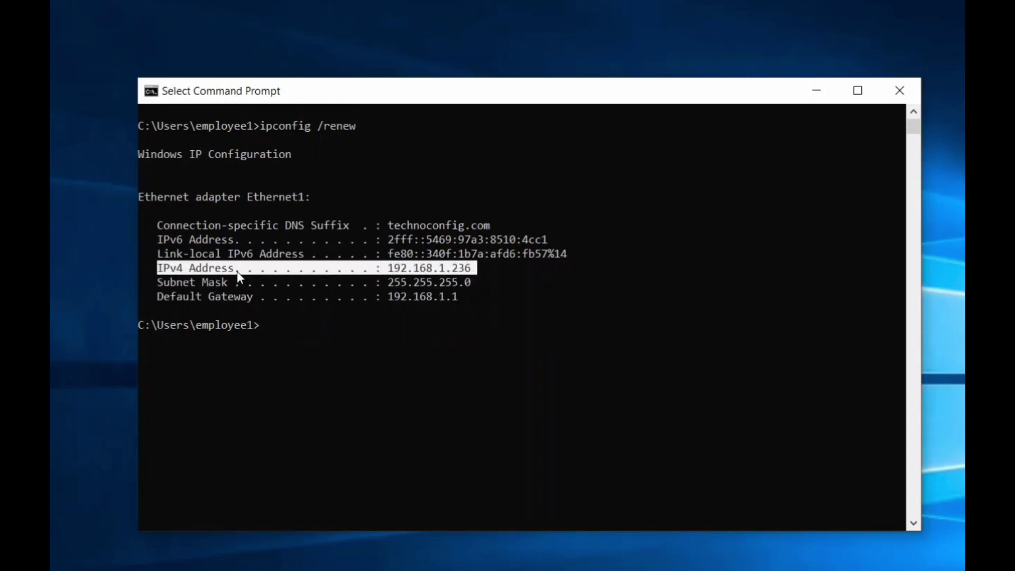
click(423, 268)
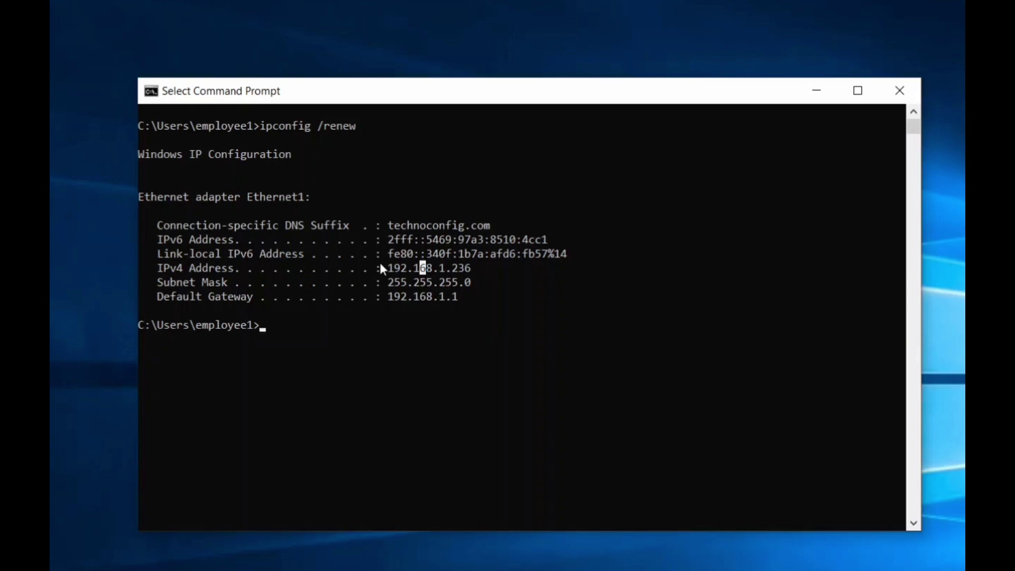
click(414, 272)
drag(487, 270, 392, 279)
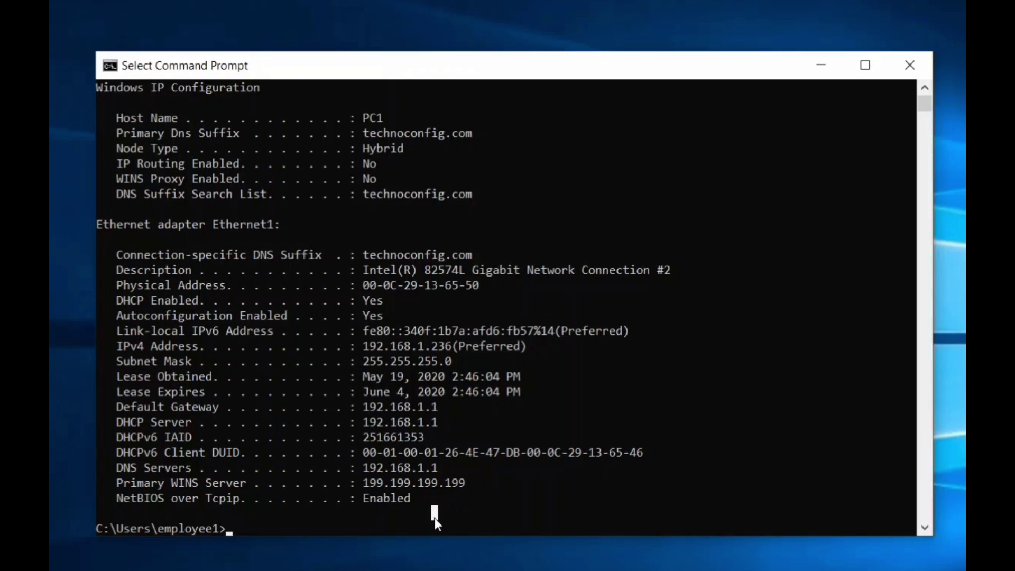
Clear the console and list the full adapter details with ipconfig /all.
text(cls)
key(Return)
text(ipcon)
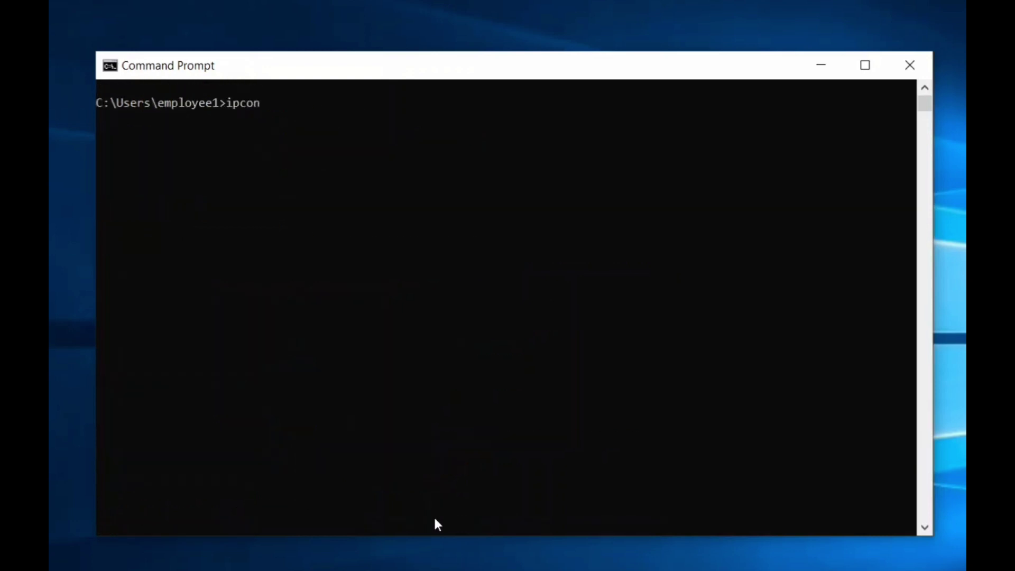
text(fig /all)
key(Return)
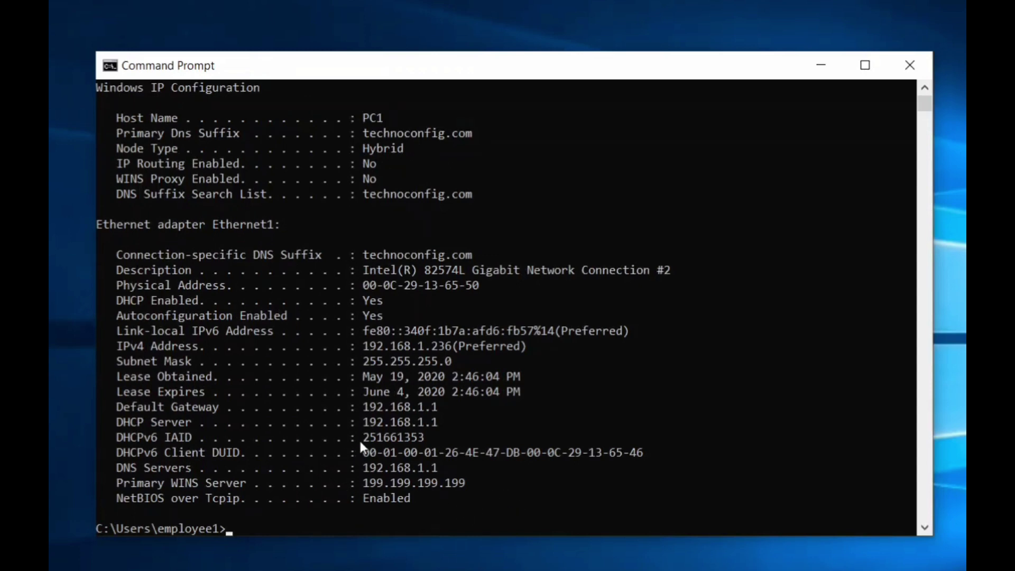
Select the DHCPv6 IAID 251661353, DHCP Server 192.168.1.1 and the client DUID values.
drag(359, 437, 426, 440)
drag(366, 457, 661, 452)
click(655, 452)
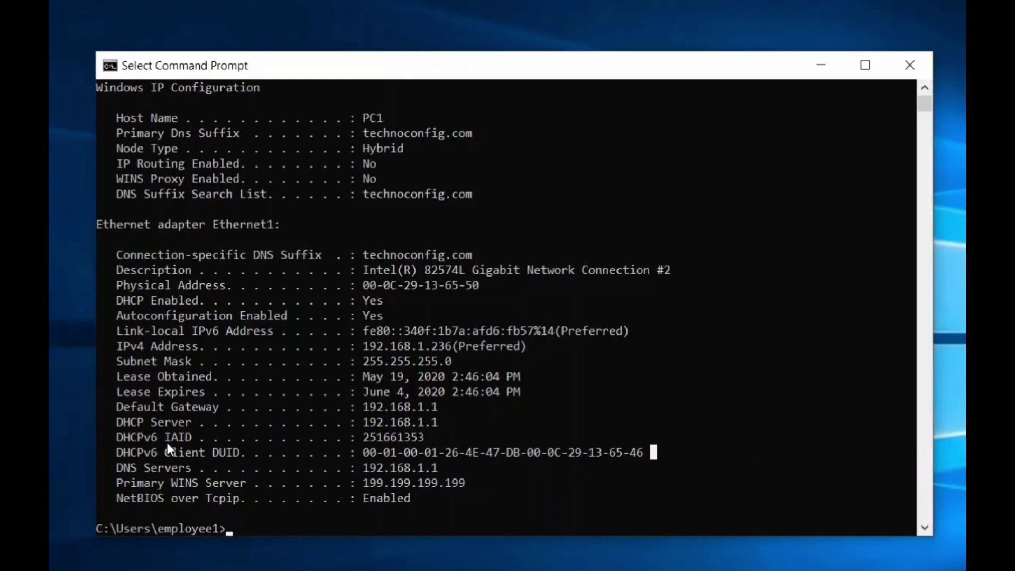
drag(357, 423, 459, 423)
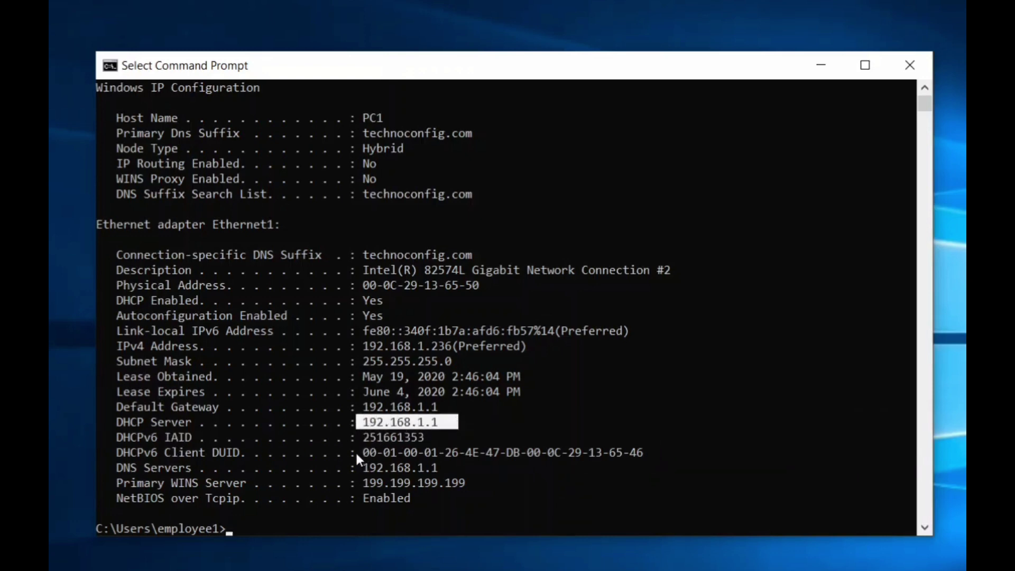
drag(361, 453, 646, 454)
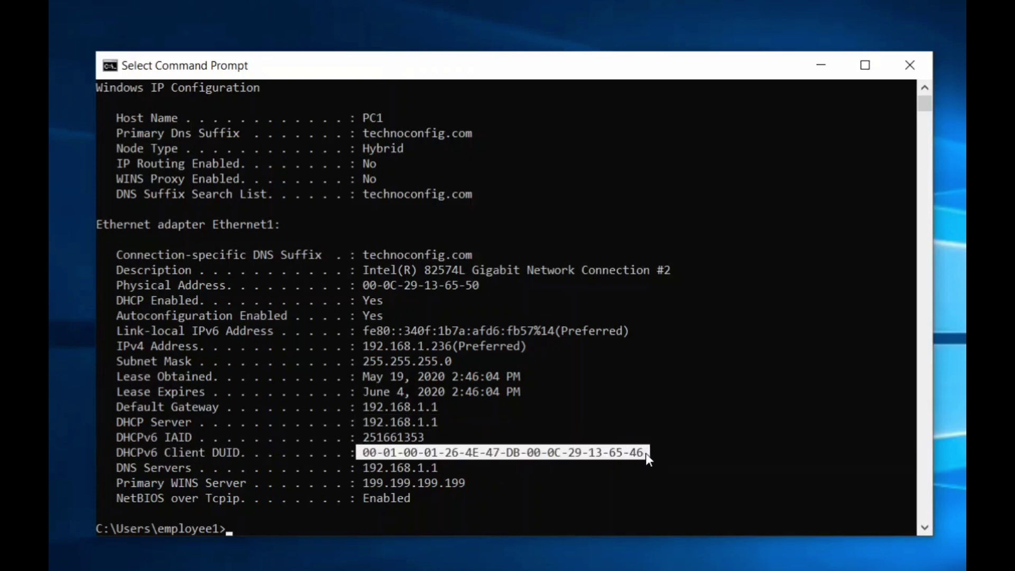
click(647, 454)
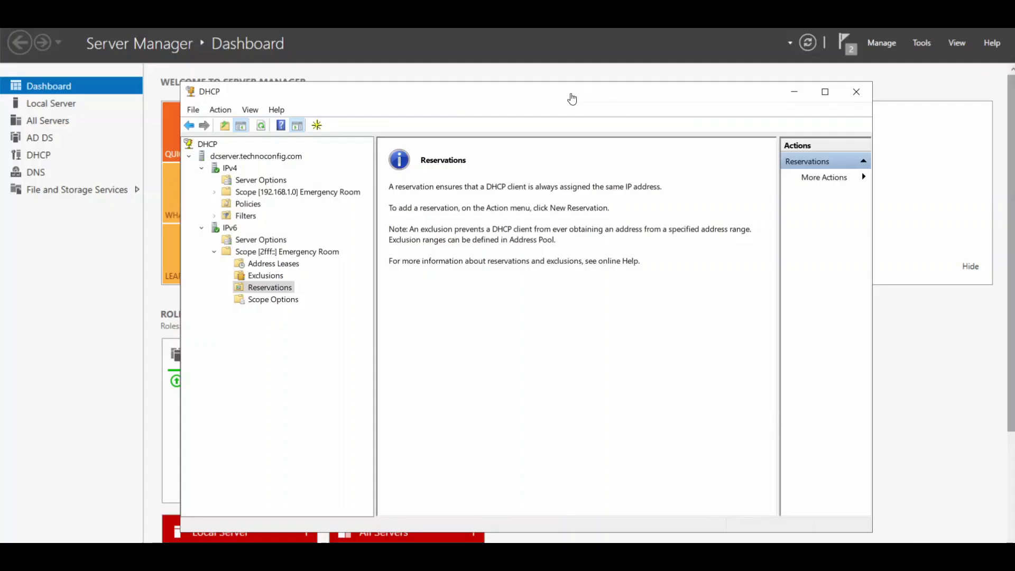
Open a new reservation form under Reservations of IPv6 scope [2fff::] Emergency Room.
drag(556, 96, 569, 66)
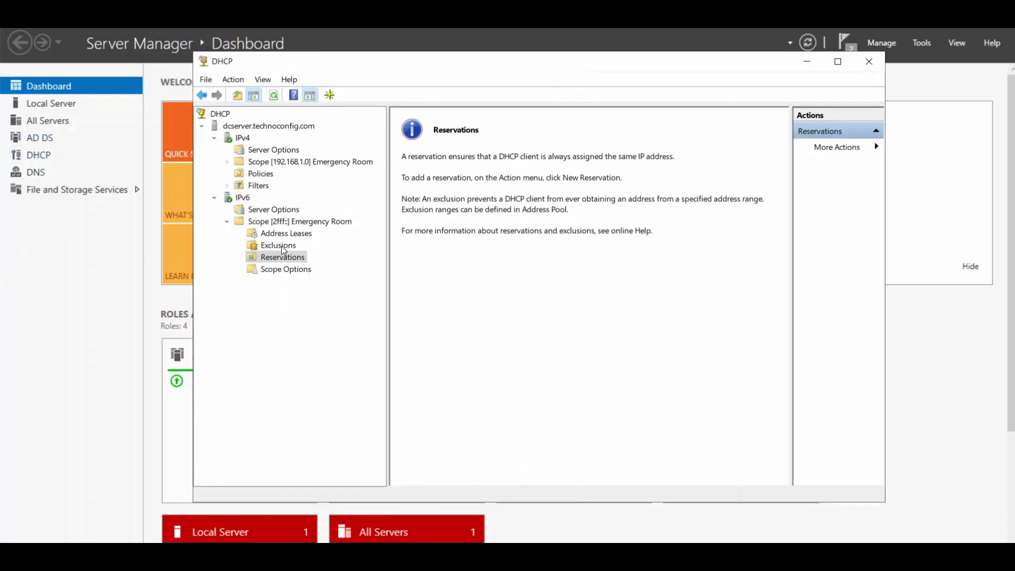
click(242, 209)
click(239, 198)
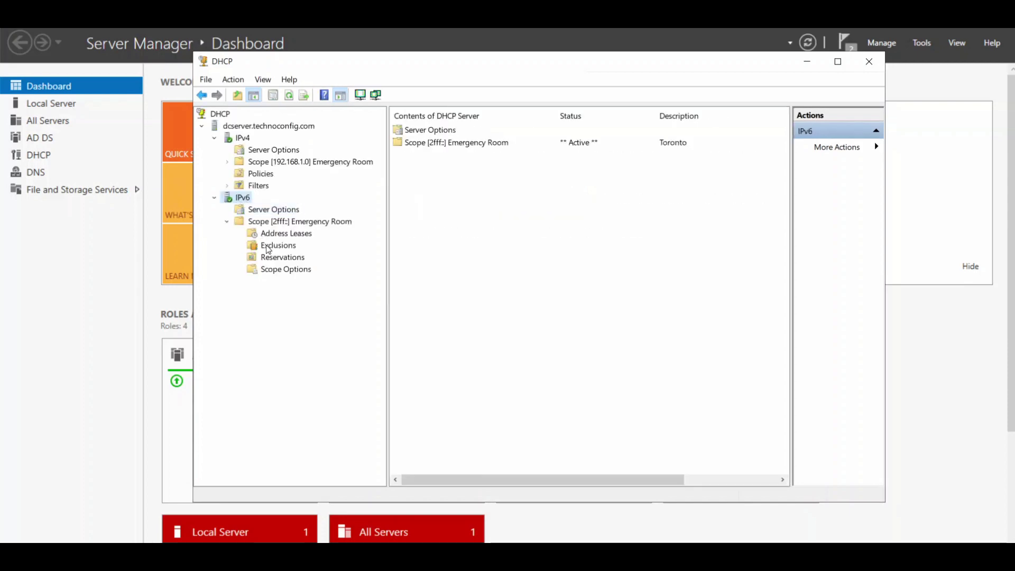
double_click(278, 221)
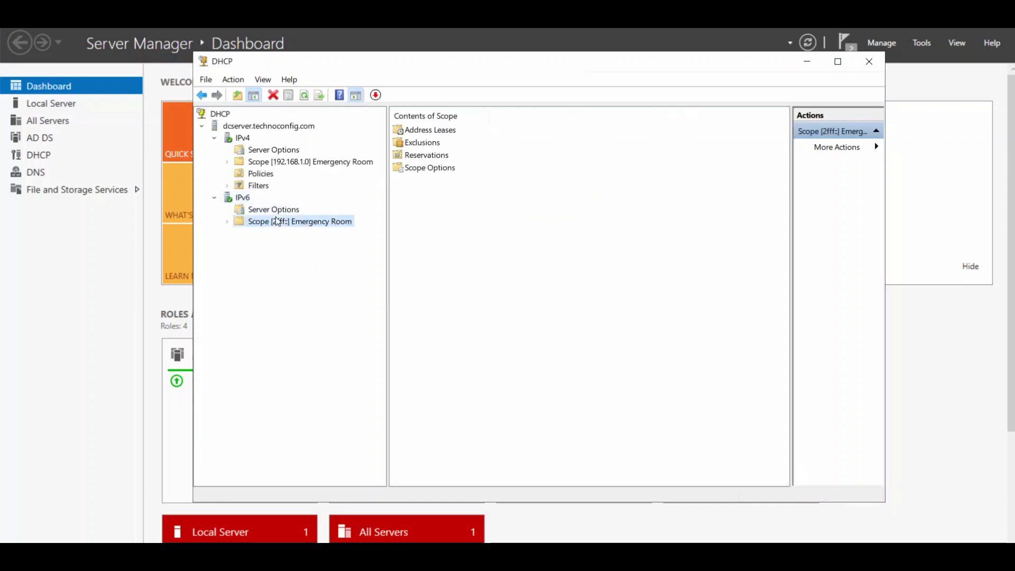
double_click(277, 221)
click(283, 258)
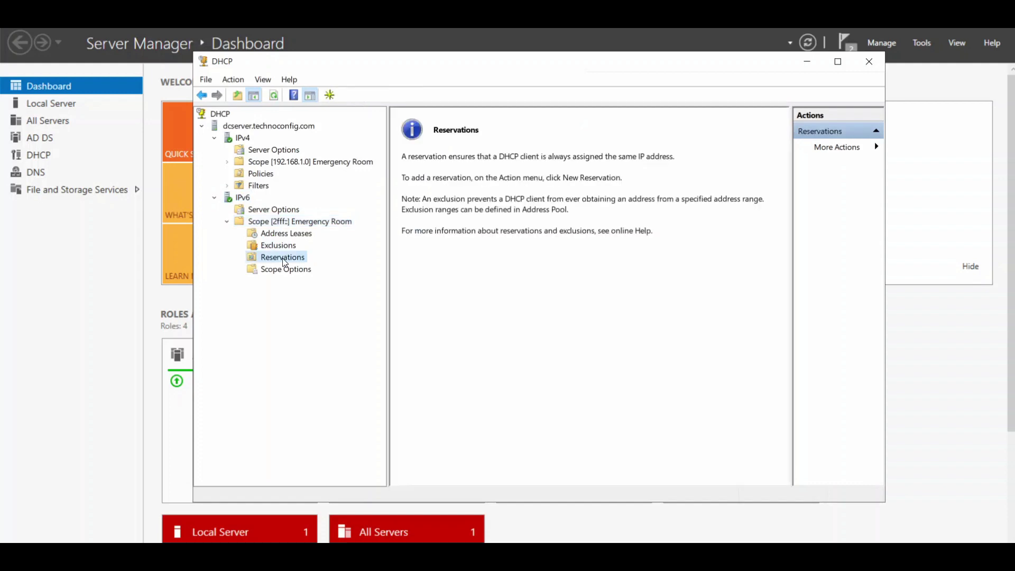
right_click(284, 262)
click(309, 271)
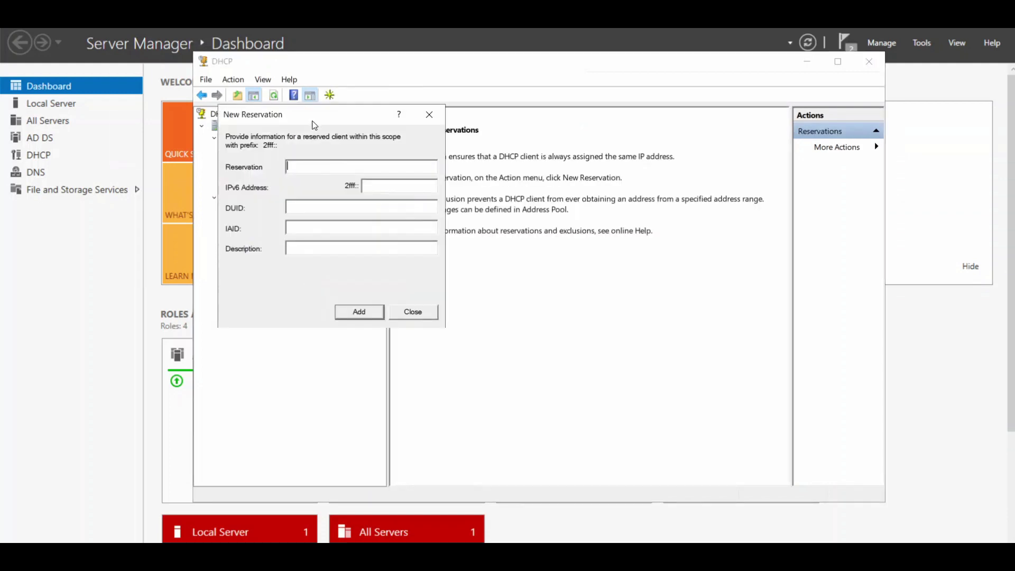
drag(312, 120, 531, 178)
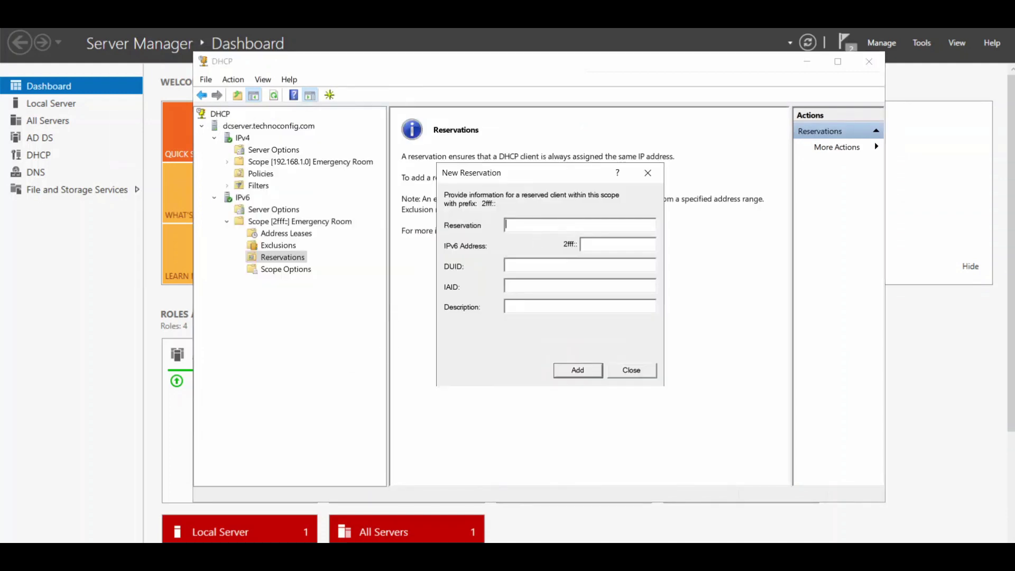
Name the reservation Employee1-IPv6 with the client's pasted DUID and IAID 251661353.
text(Employee1-IPv6)
key(ctrl+v)
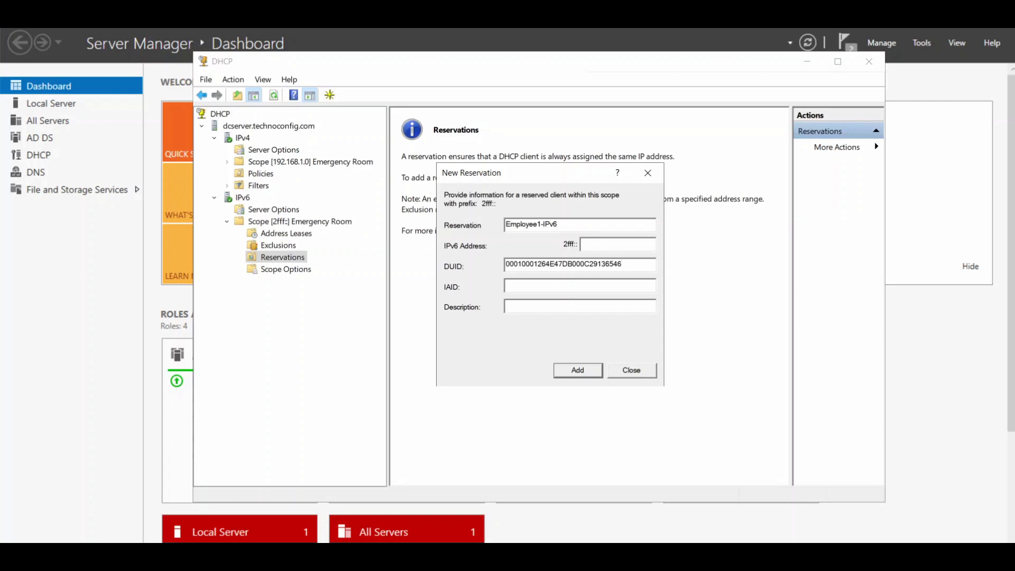
click(581, 285)
text(251661353)
Set the reserved address 2fff::ddcc:beef:deed:feed, add the reservation, and widen the list to show it.
right_click(600, 245)
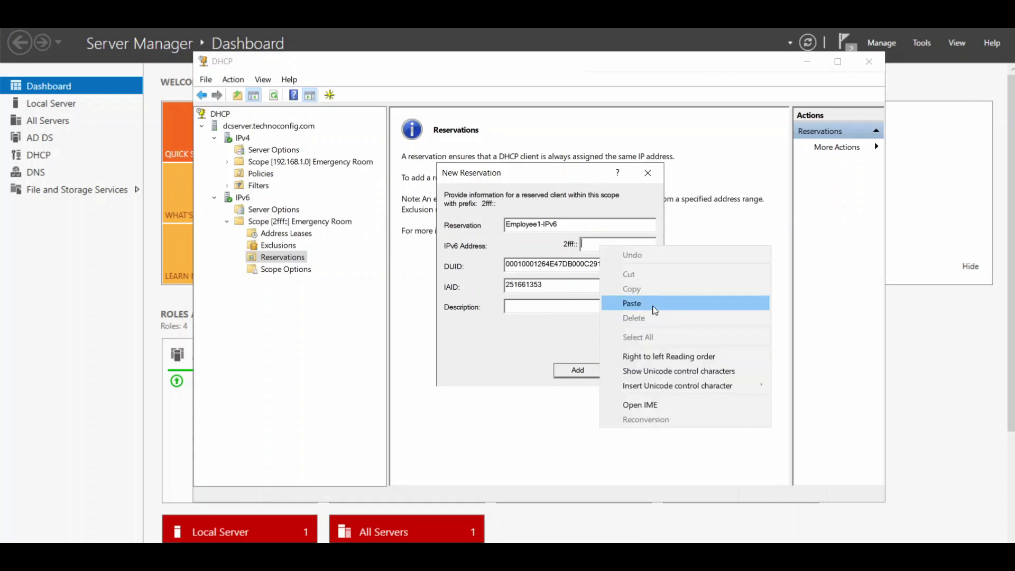
click(655, 304)
drag(646, 243, 576, 249)
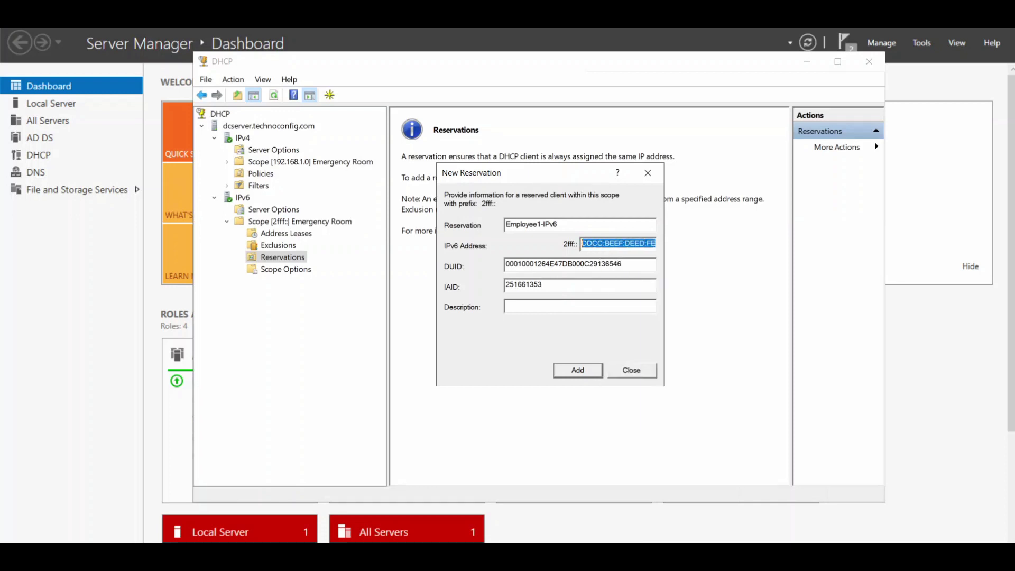
click(583, 243)
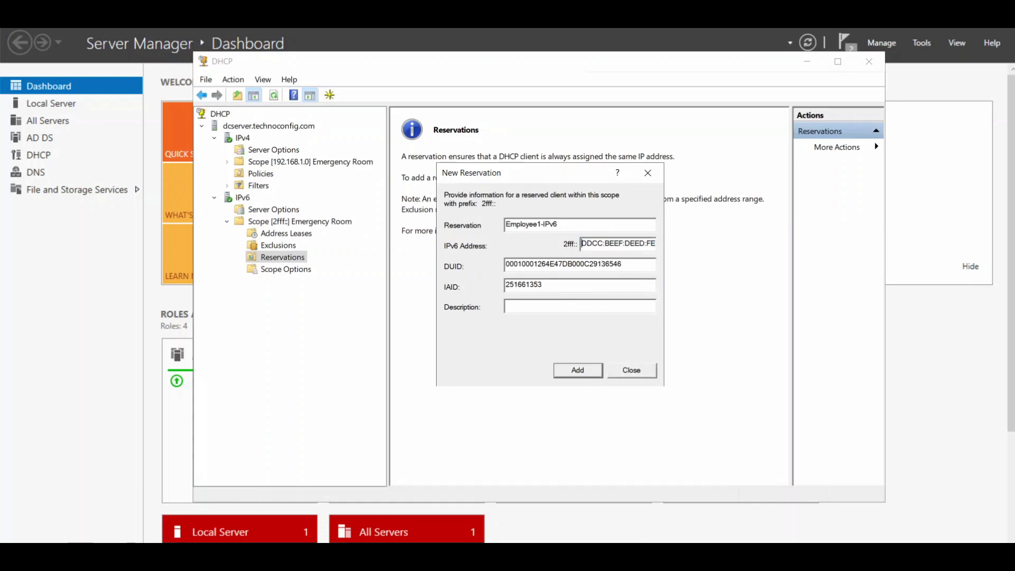
click(588, 370)
click(619, 371)
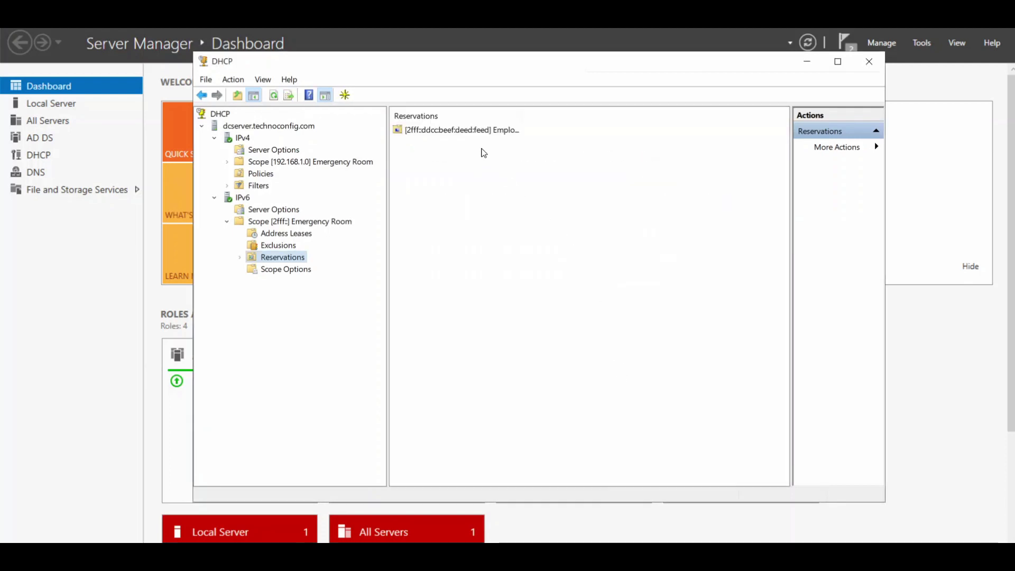
drag(525, 116, 658, 136)
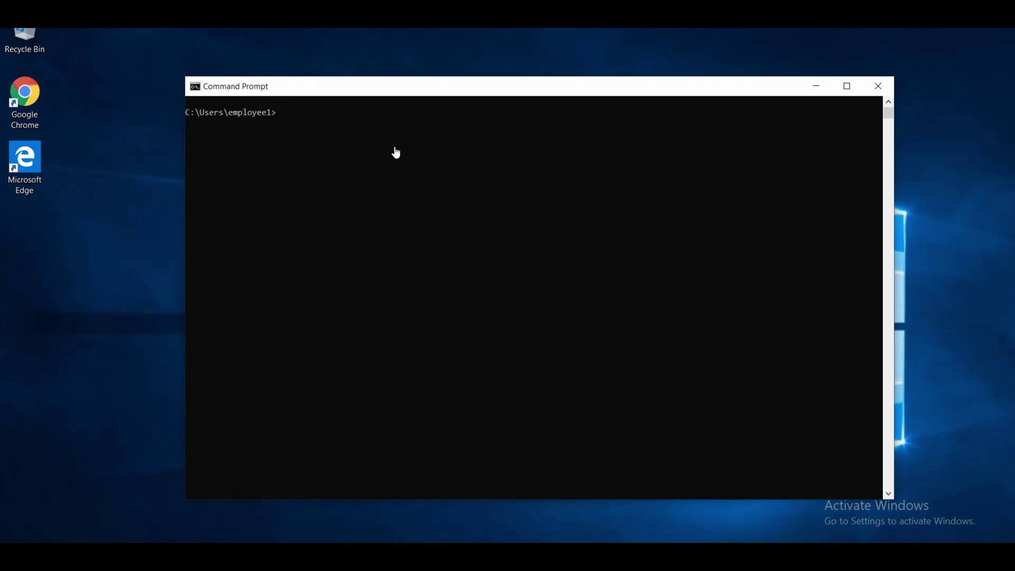
Release and renew the IPv6 lease, then highlight the new address 2fff::ddcc:beef:deed:feed.
text(ipcon)
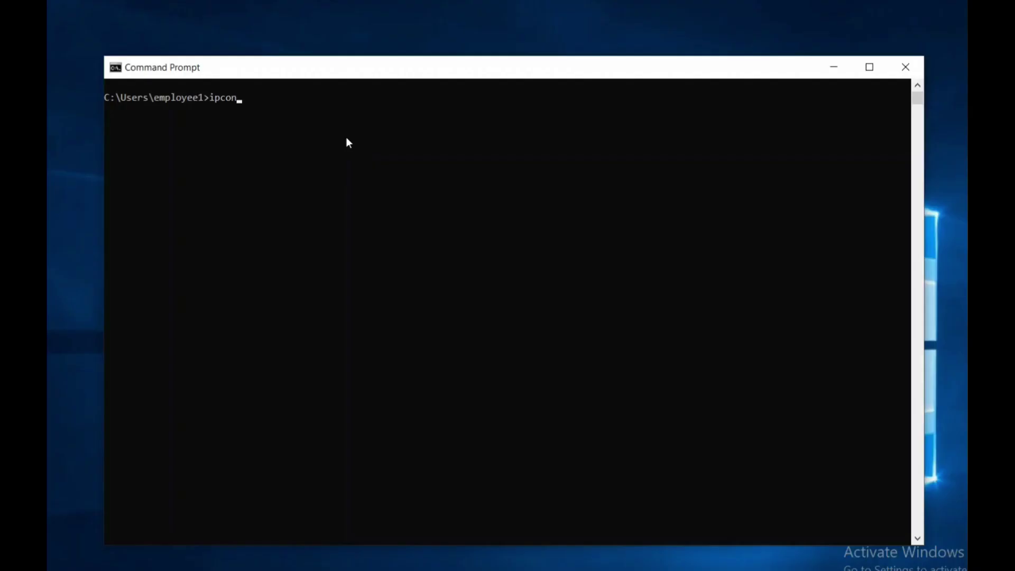
text(fig /release6)
key(Return)
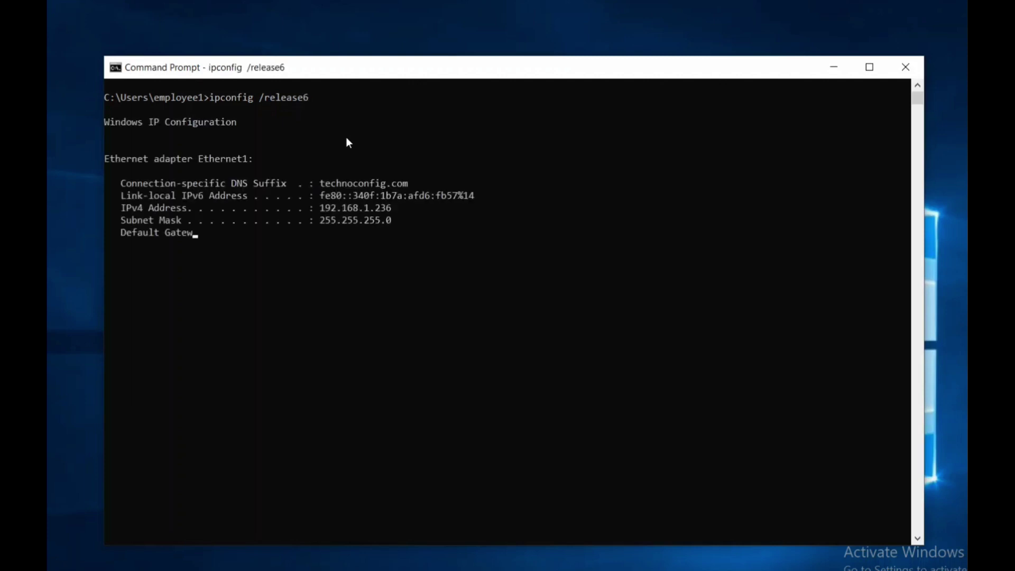
key(Up)
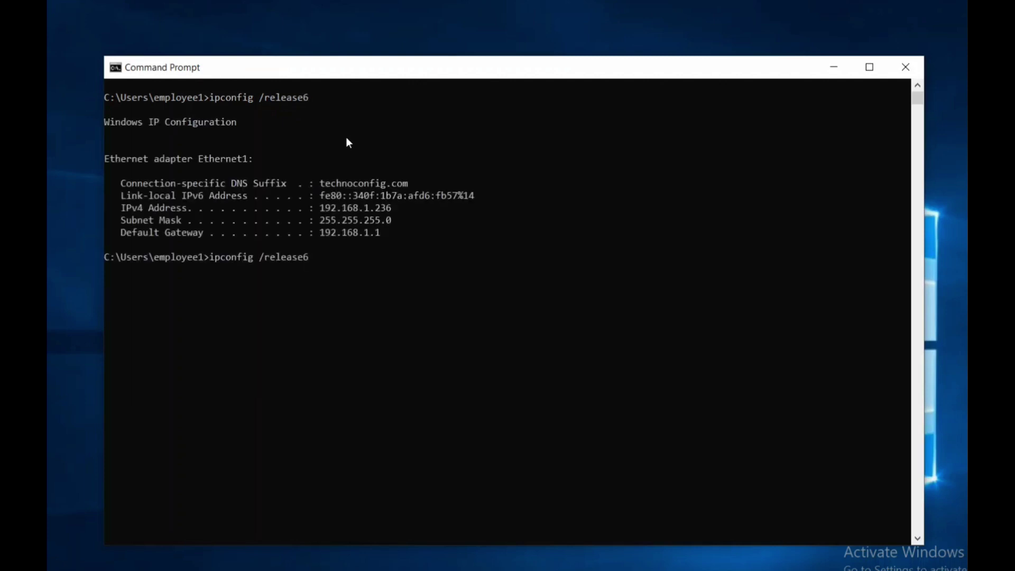
key(BackSpace)
key(BackSpace)
key(BackSpace)
key(BackSpace)
key(BackSpace)
key(BackSpace)
text(new6)
key(Return)
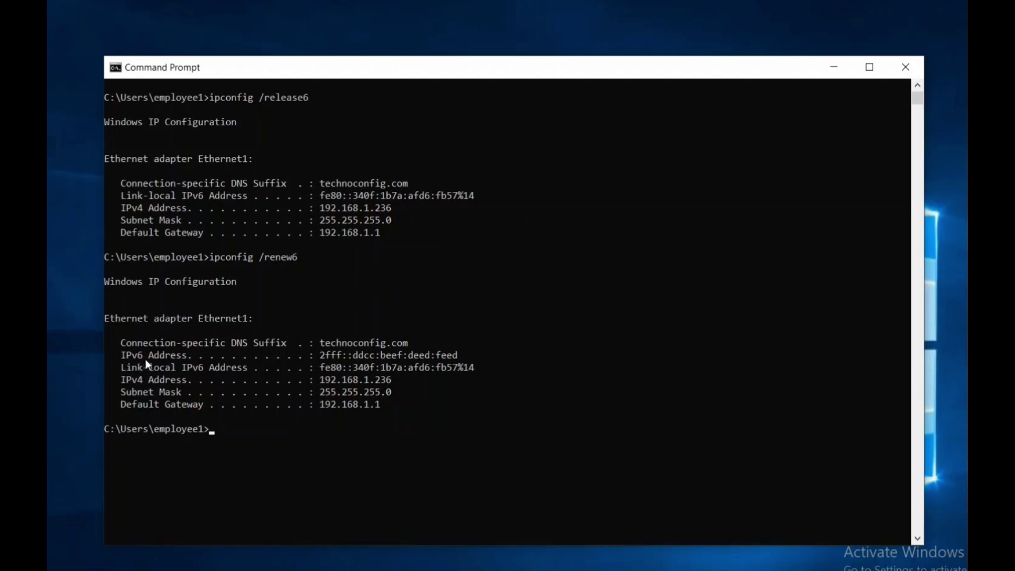
click(323, 359)
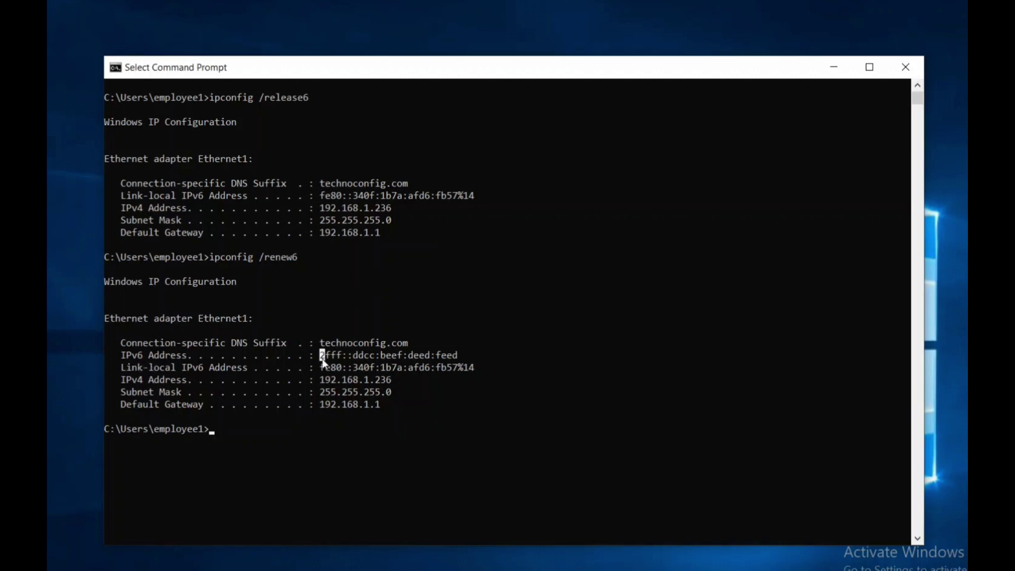
drag(323, 359, 459, 355)
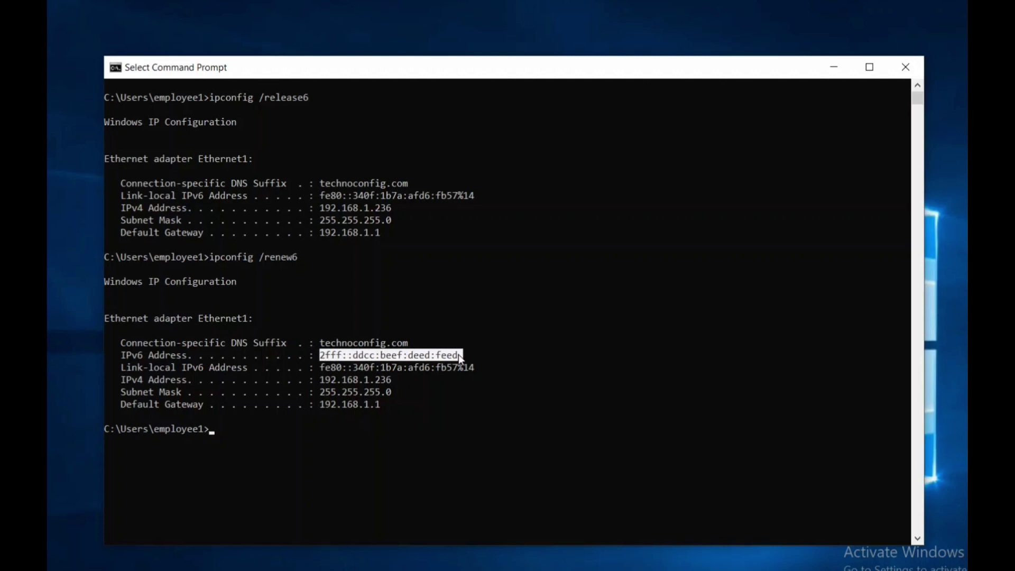